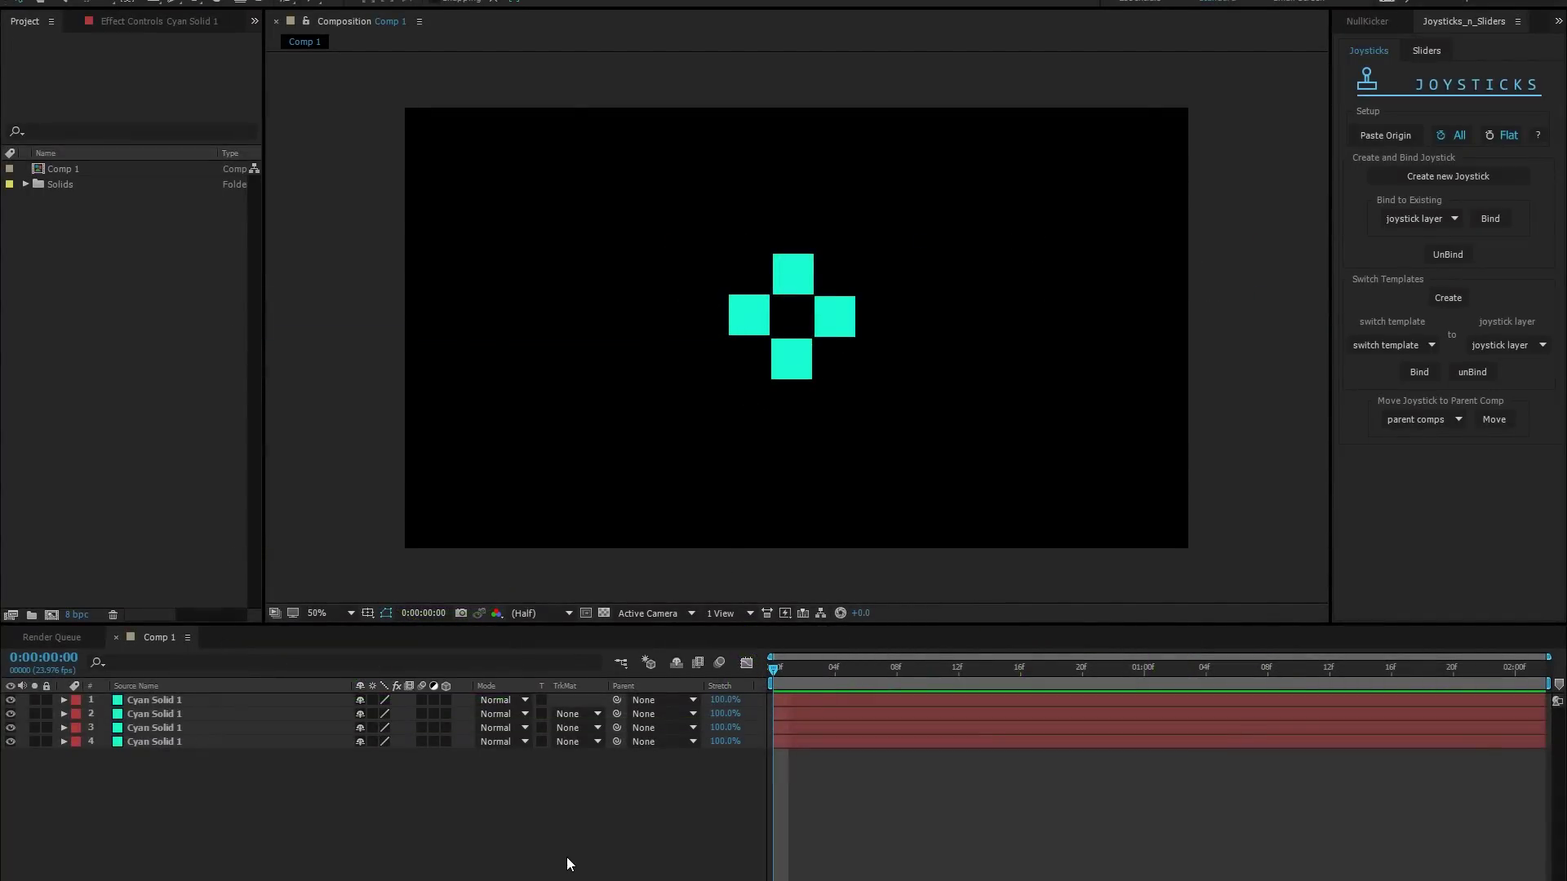
Select all four square layers, reveal their transform properties and step to frame 1
left_click(689, 833)
key("ctrl+a")
key("u")
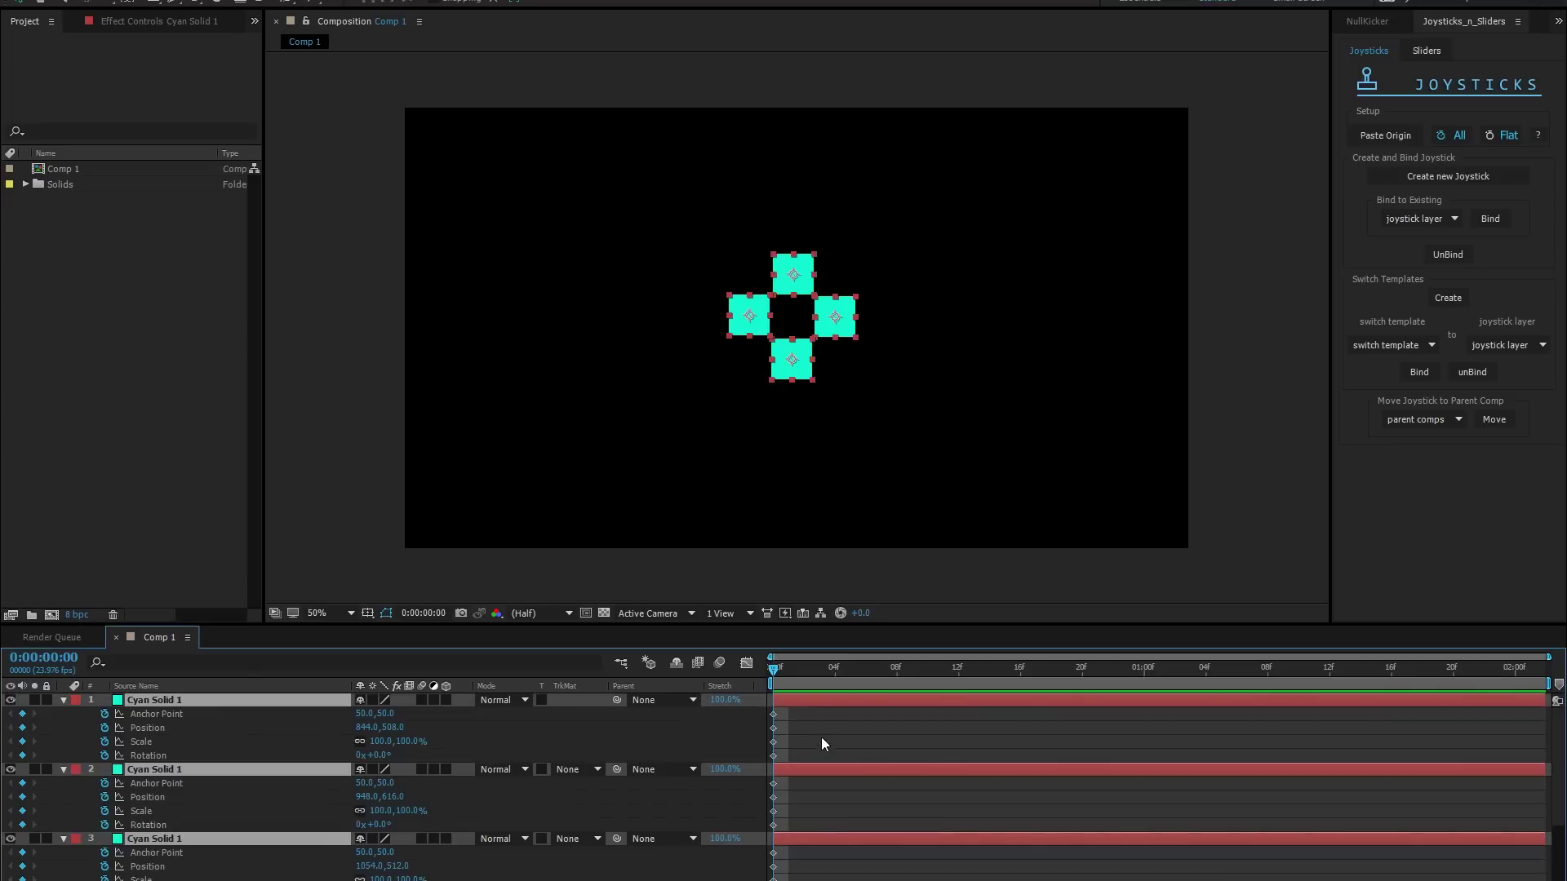
scroll(565, 768, "down", 3)
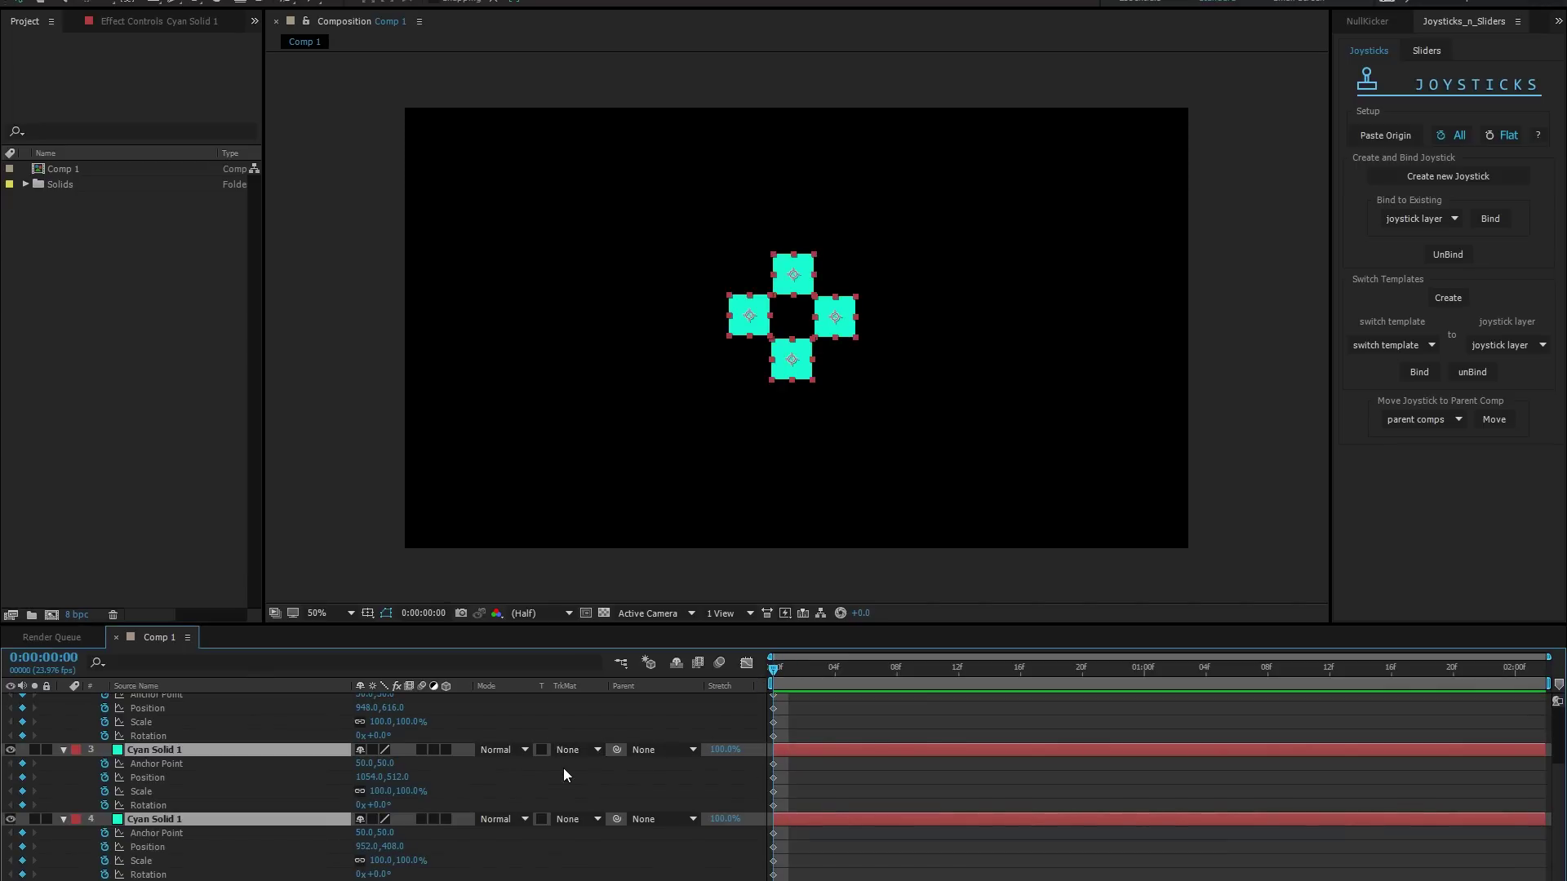
scroll(564, 768, "up", 3)
key("Page_Down")
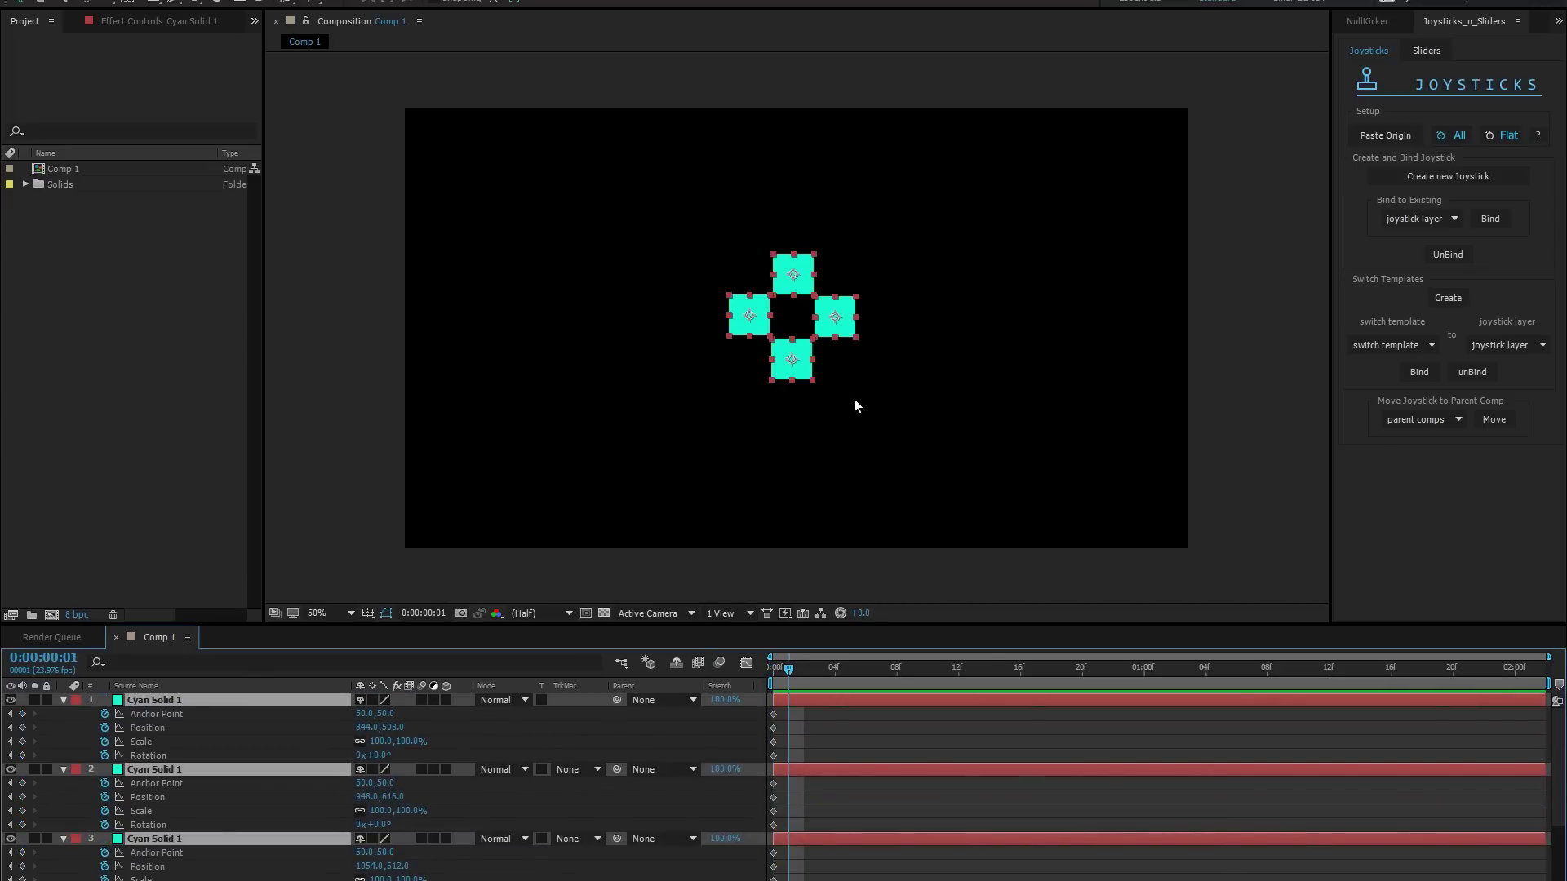
Shift the squares right, rotate them to about 69°, 100° and 89°, then reset them to origin
left_click_drag(749, 321, 949, 320)
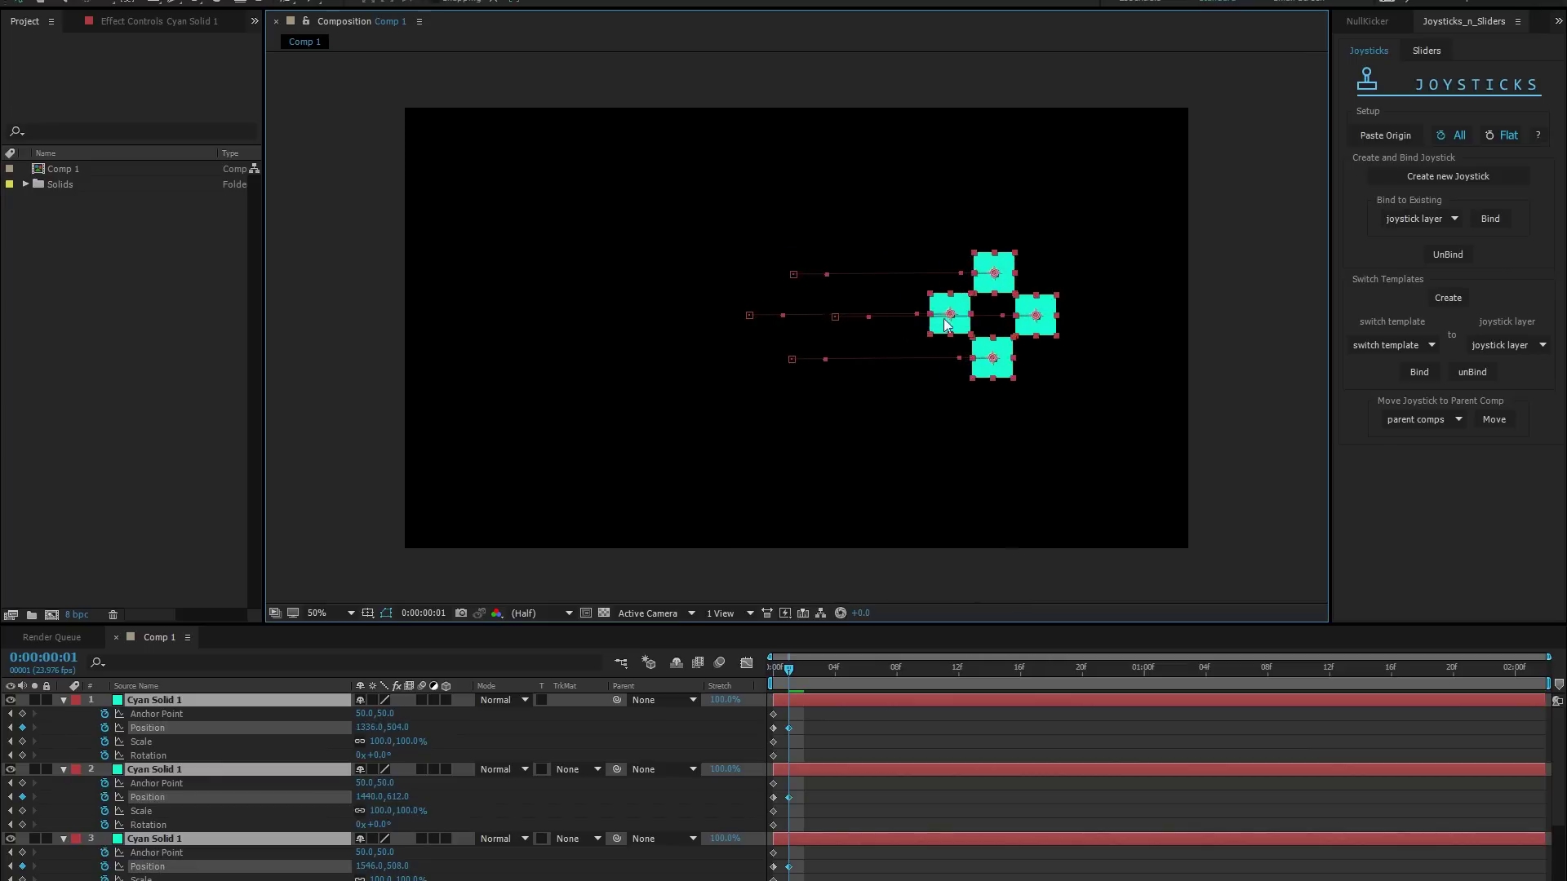
left_click(923, 350)
left_click_drag(377, 756, 433, 757)
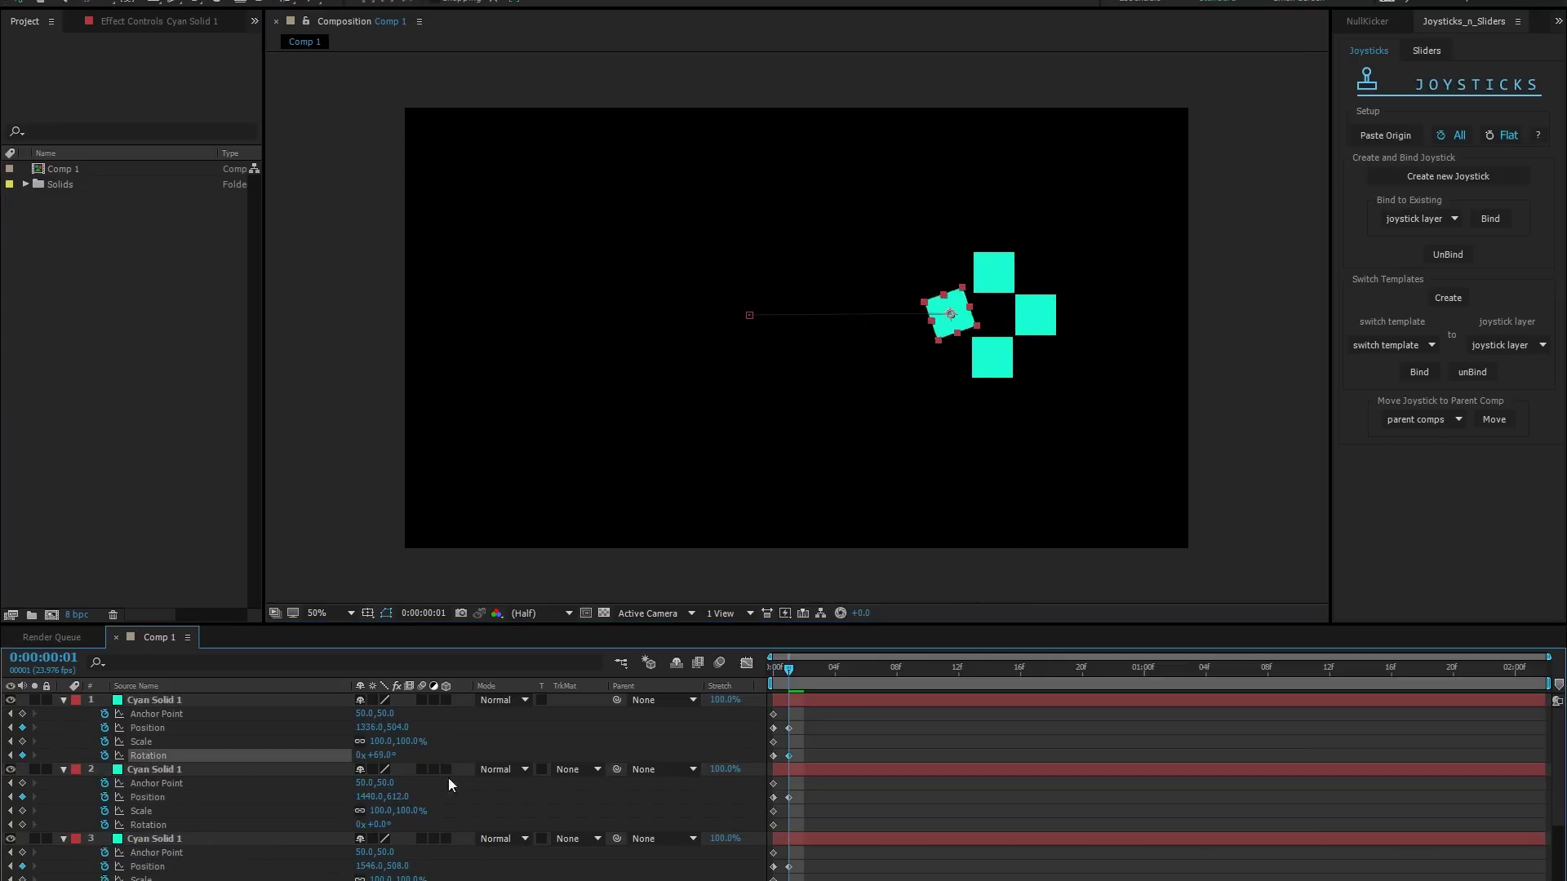
scroll(445, 821, "down", 2)
left_click_drag(367, 825, 471, 810)
scroll(445, 826, "down", 1)
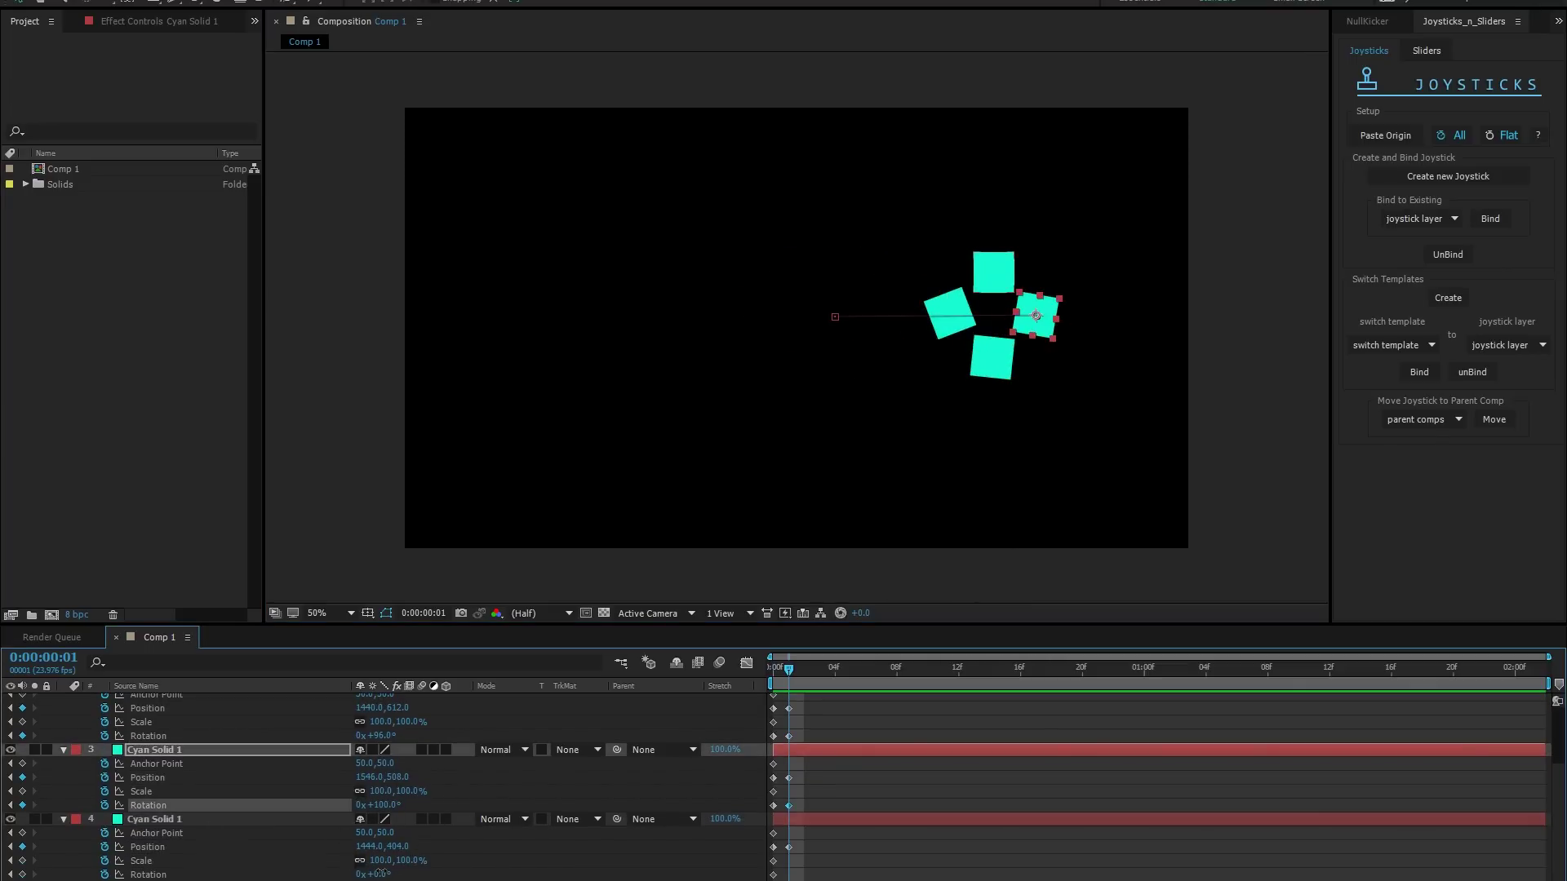
left_click_drag(377, 874, 450, 874)
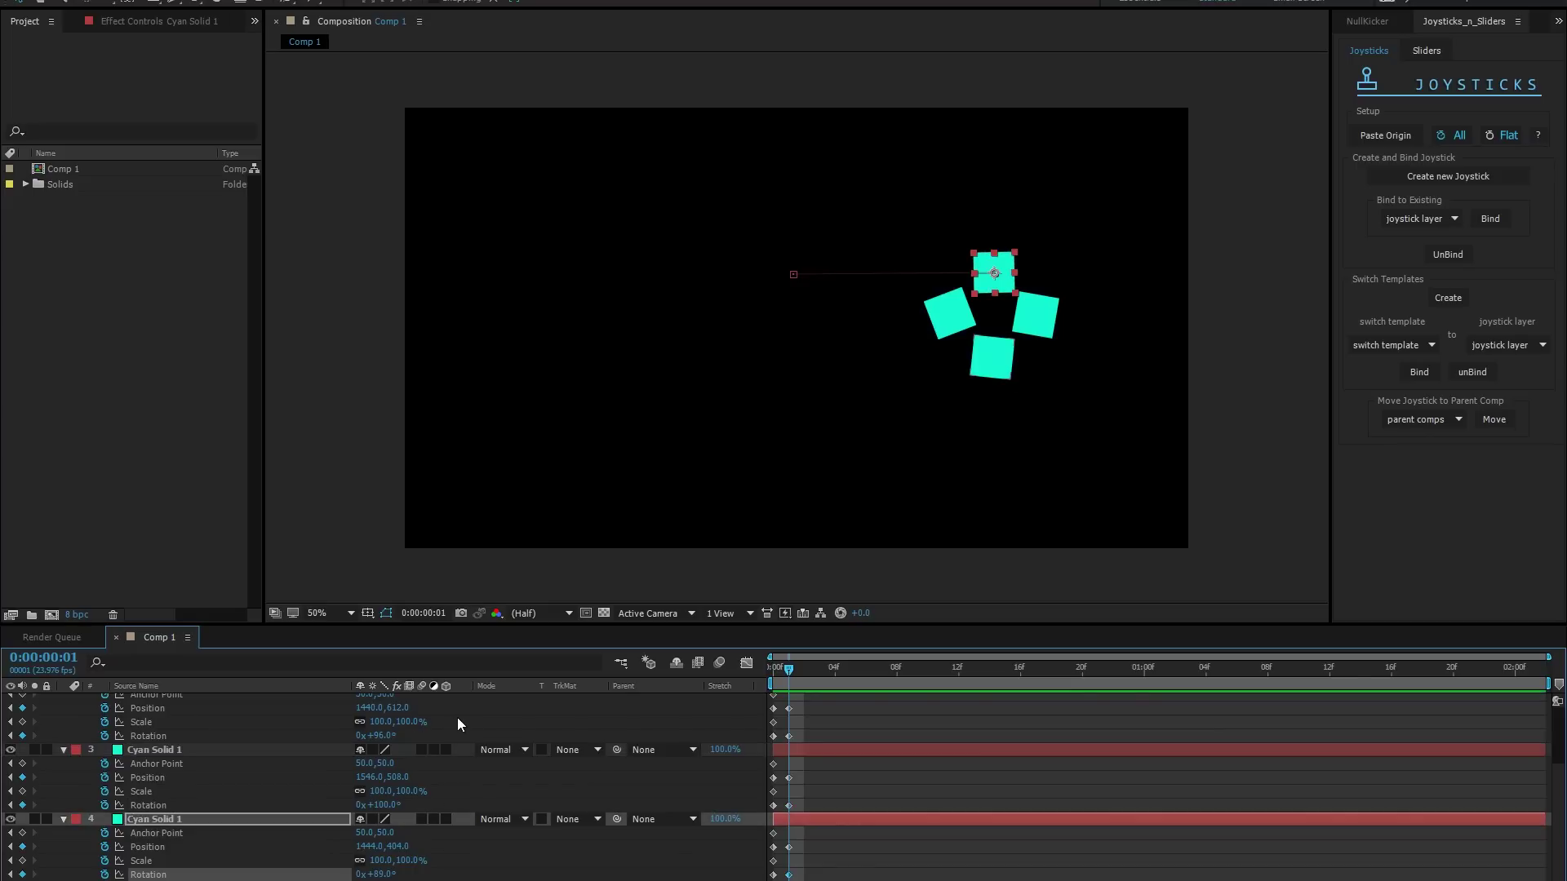
key("ctrl+a")
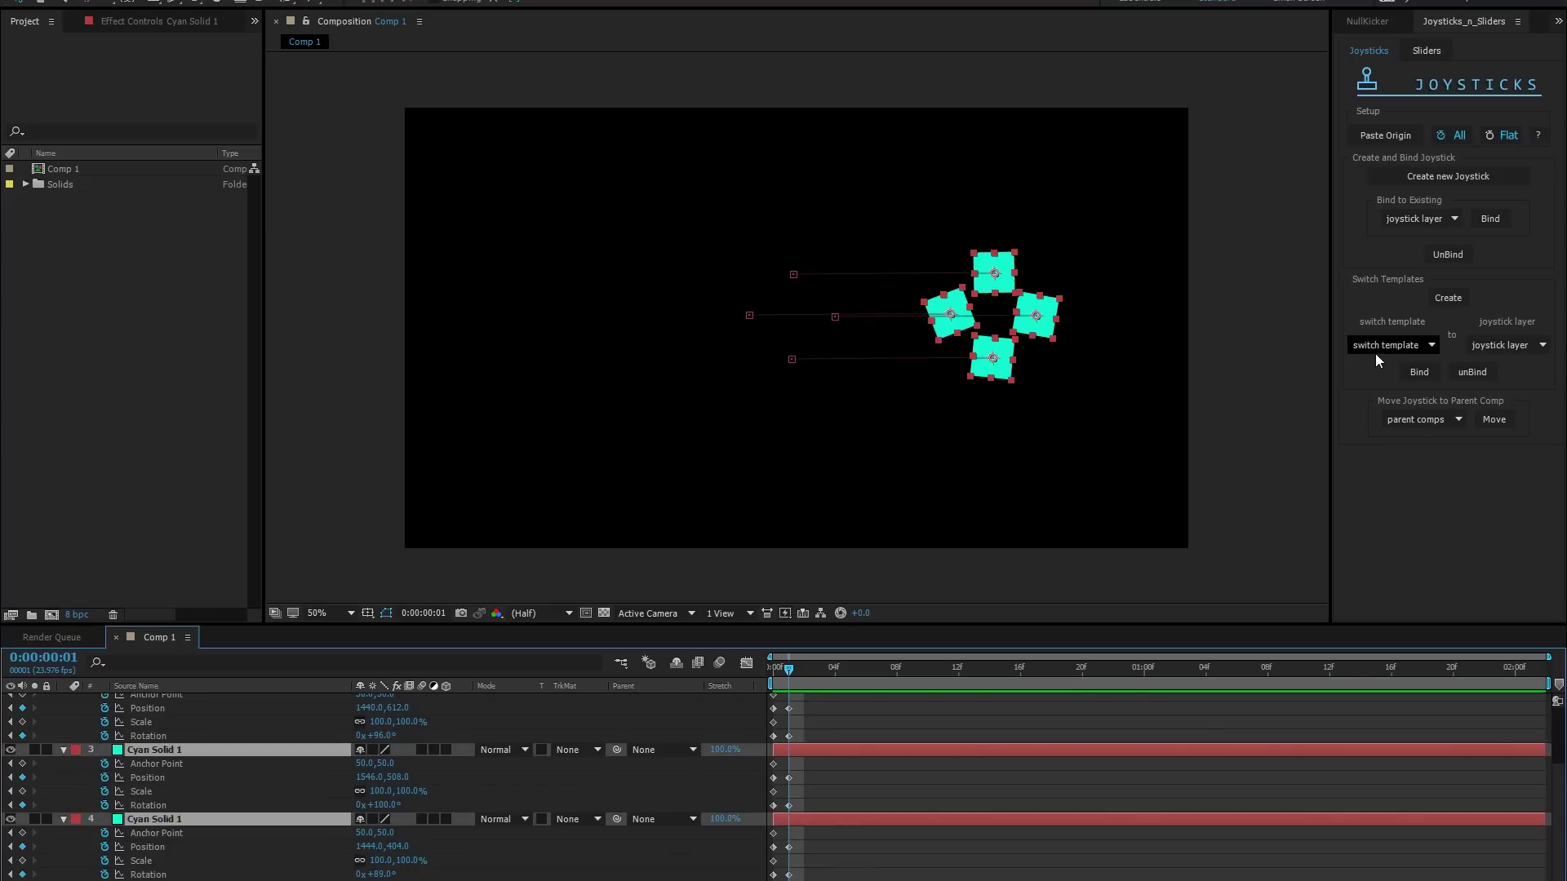
left_click(1381, 133)
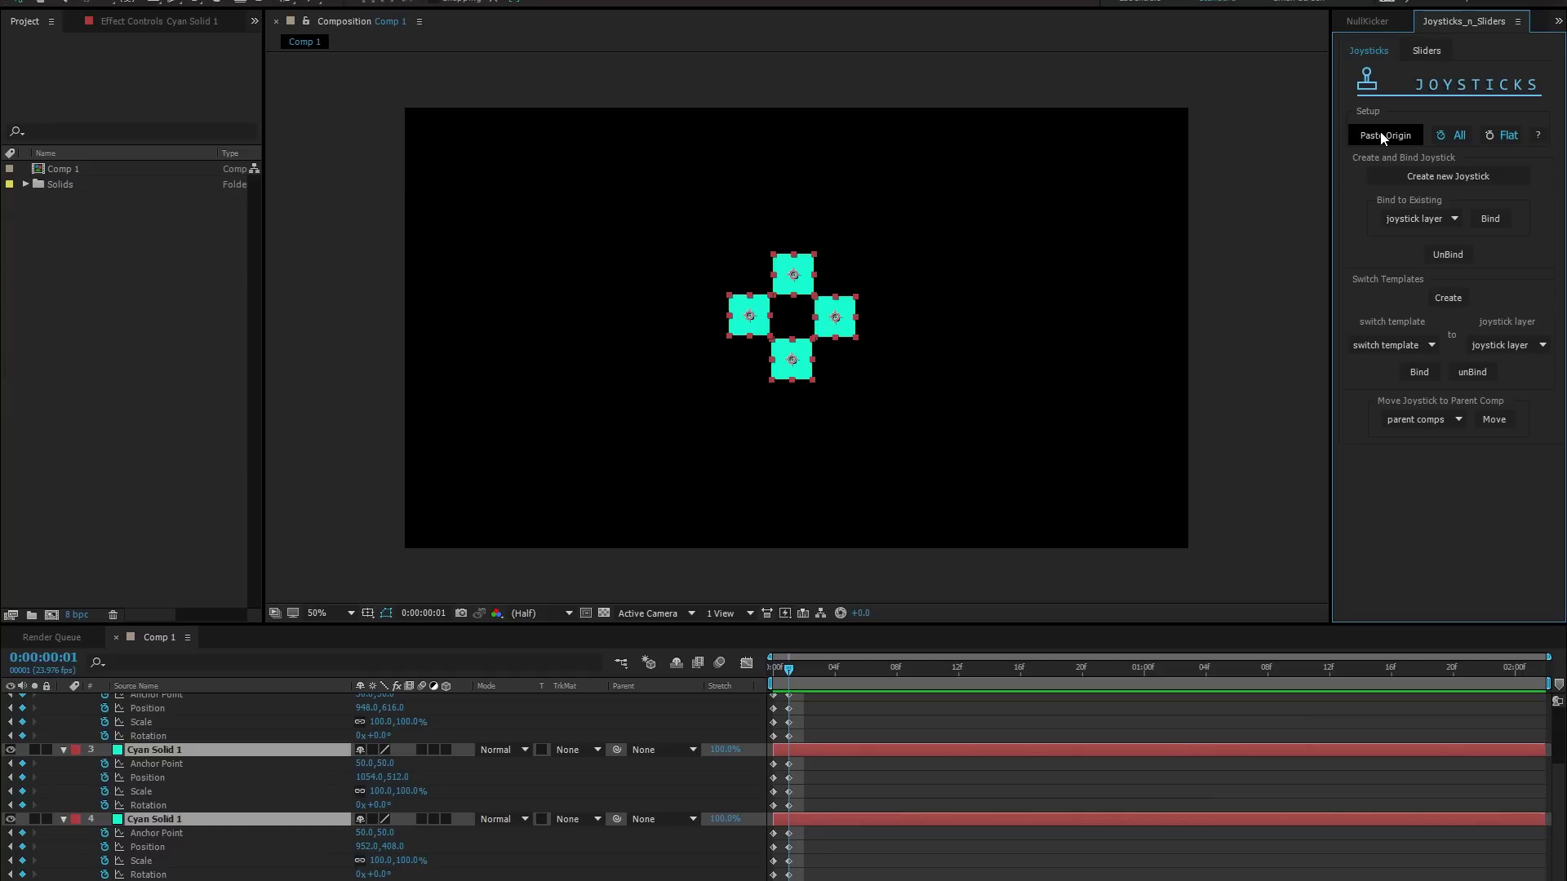
Undo the origin reset and key the squares' current pose at frame 1, previewing frames 0–1
left_click(47, 3)
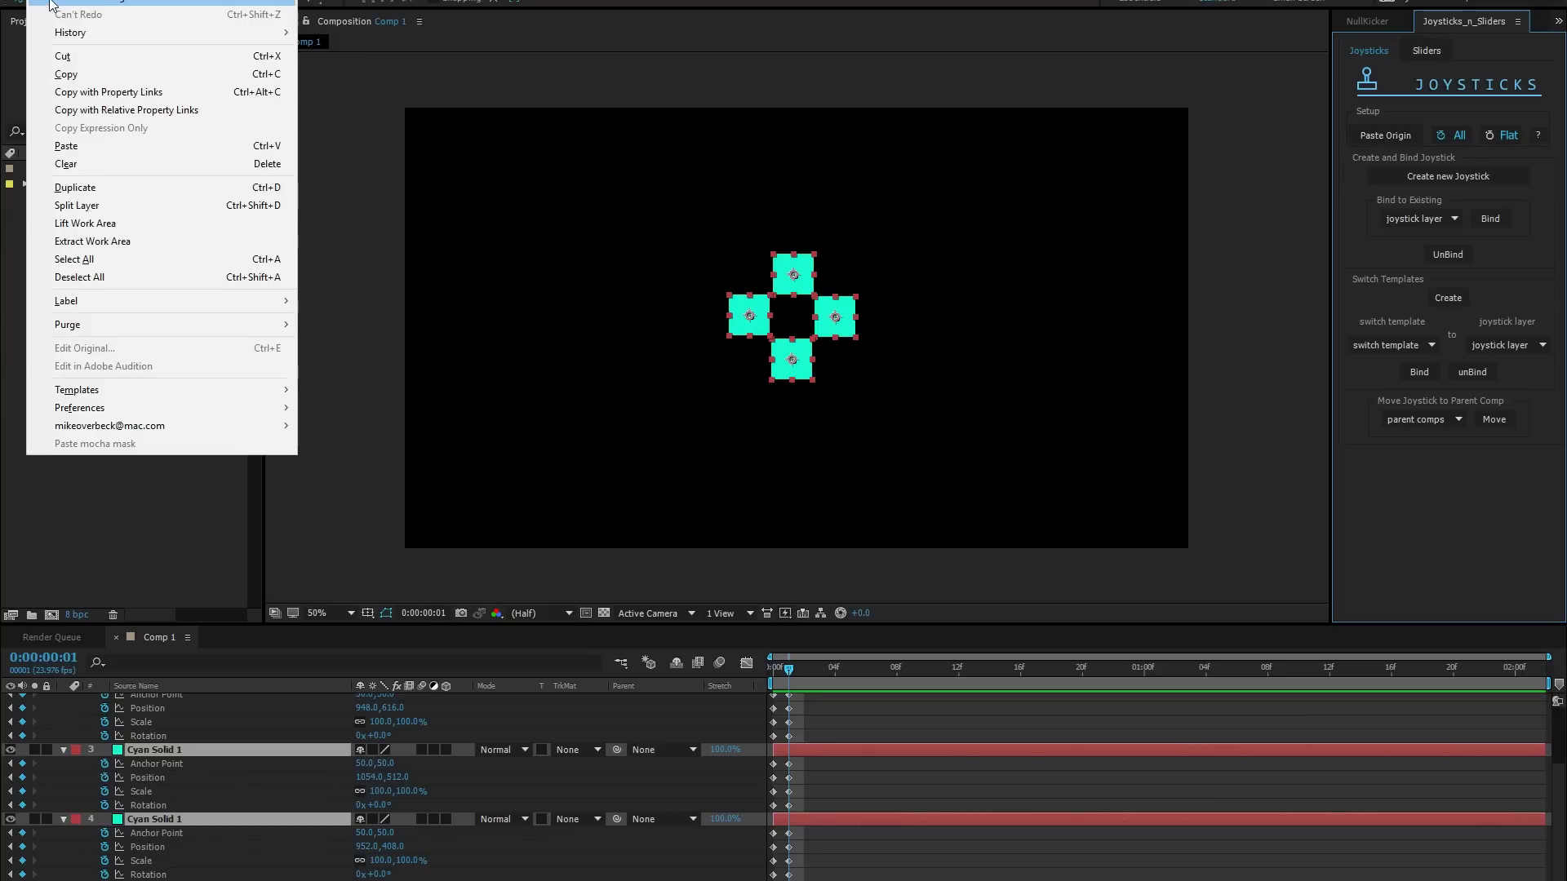
left_click(50, 4)
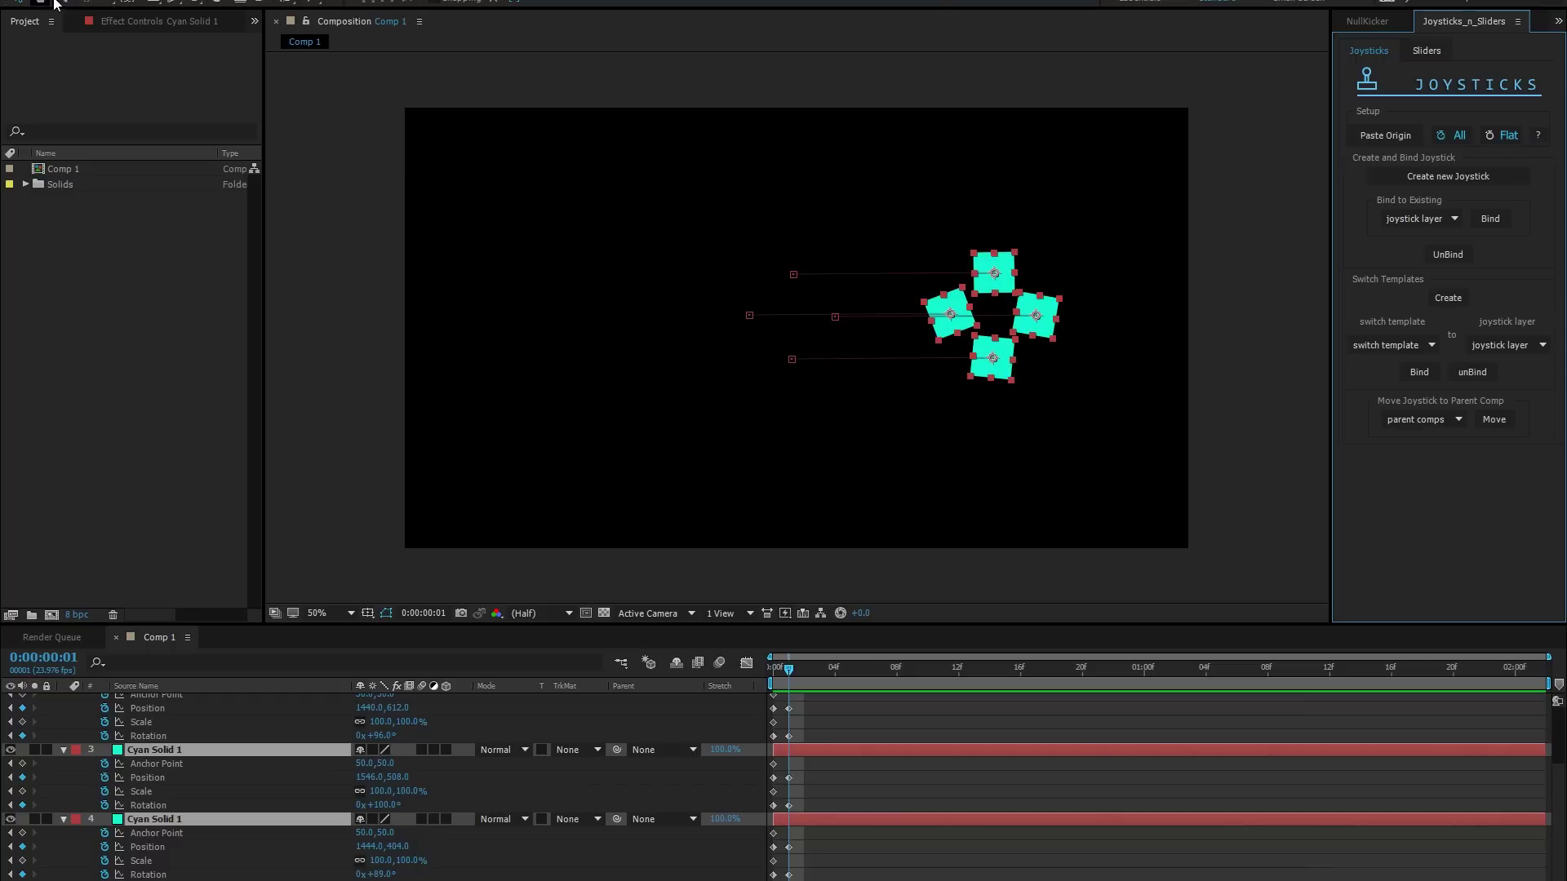
left_click(1376, 141)
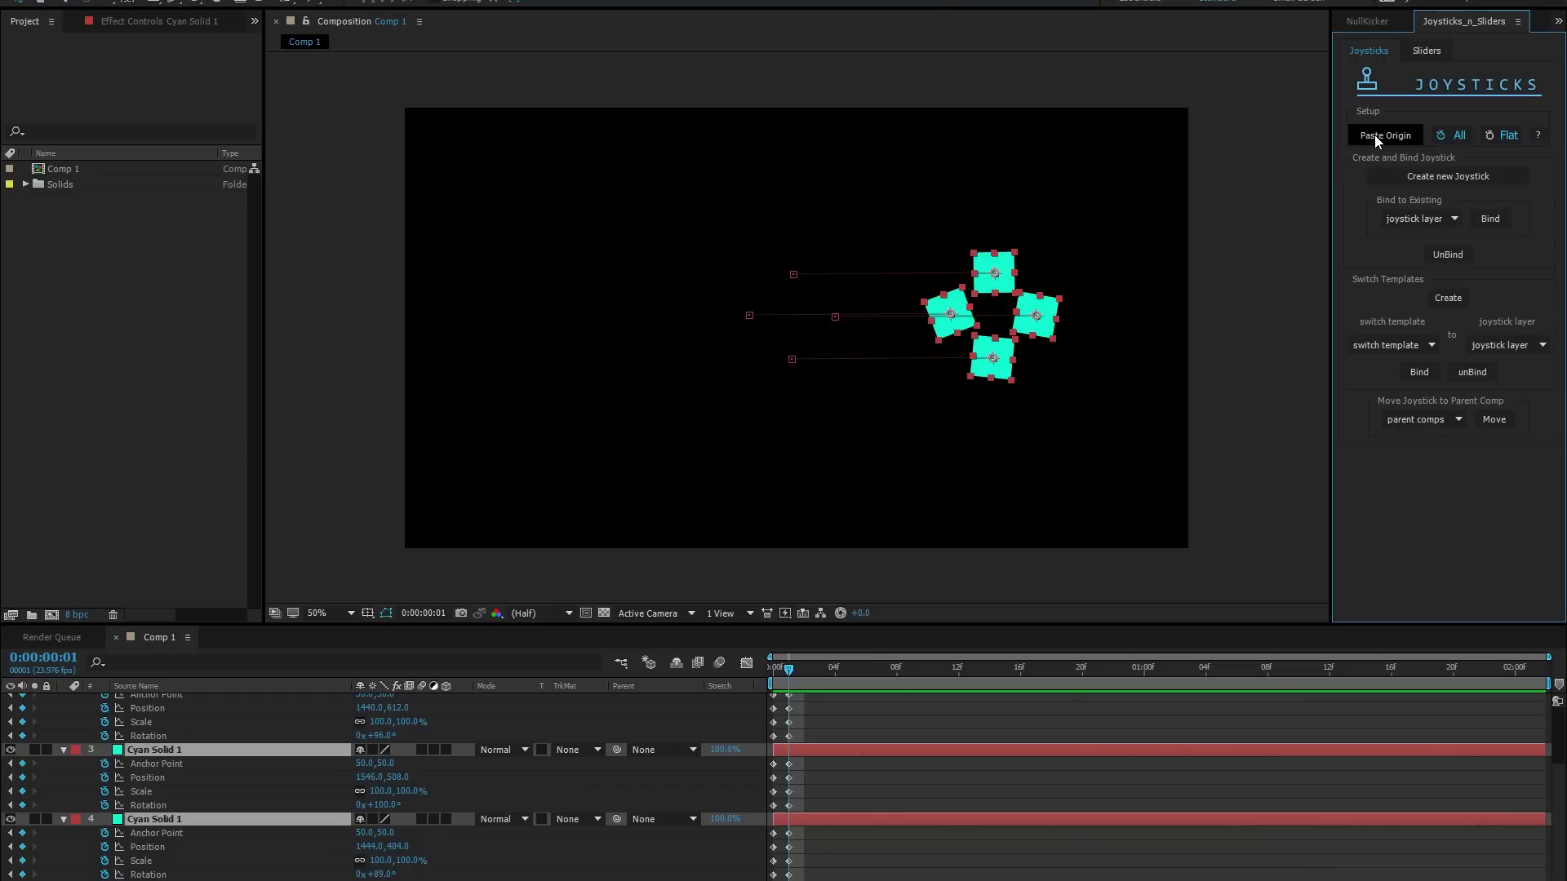
mouse_move(789, 670)
left_mouse_down()
mouse_move(775, 670)
mouse_move(796, 670)
left_mouse_up()
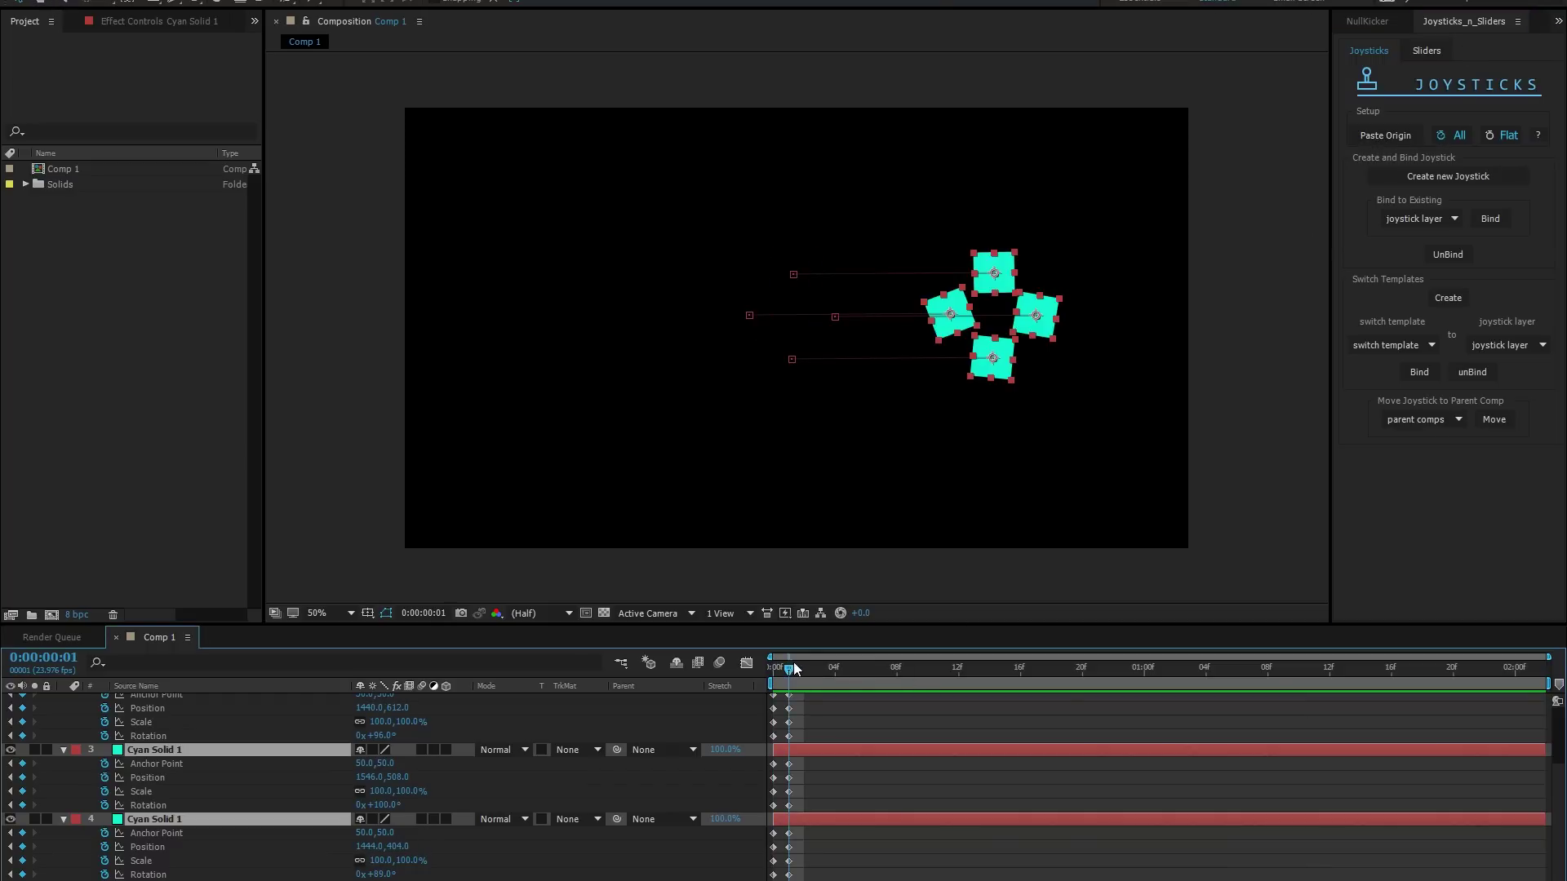
At frame 2, move the squares left, enlarge them to about 180% and rotate them about -75°
key("Page_Down")
left_click(1385, 136)
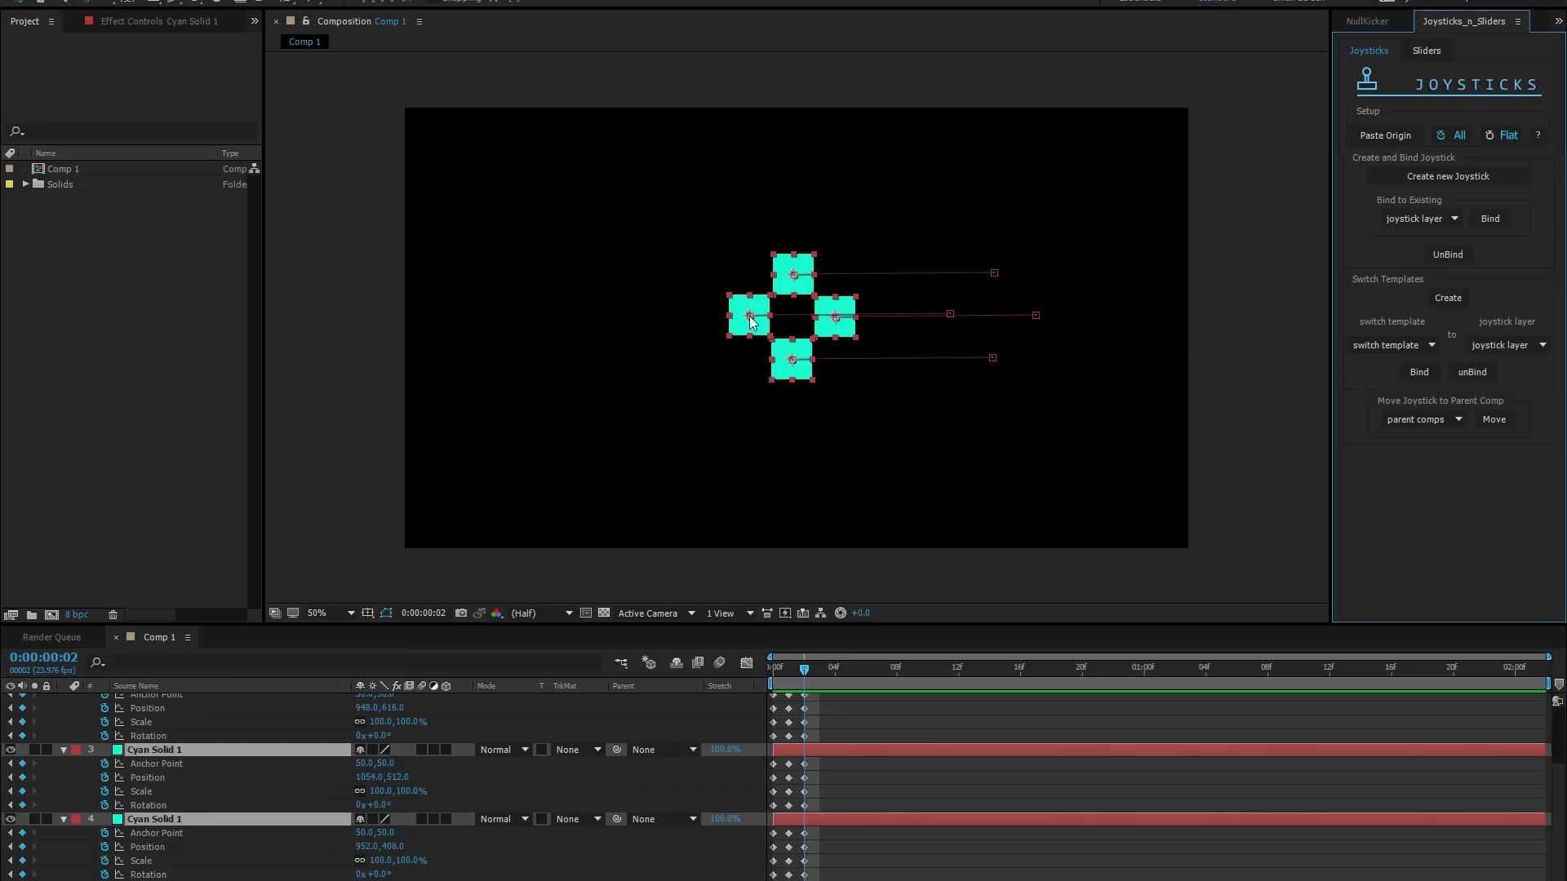
left_click_drag(748, 324, 524, 324)
left_click_drag(380, 737, 320, 737)
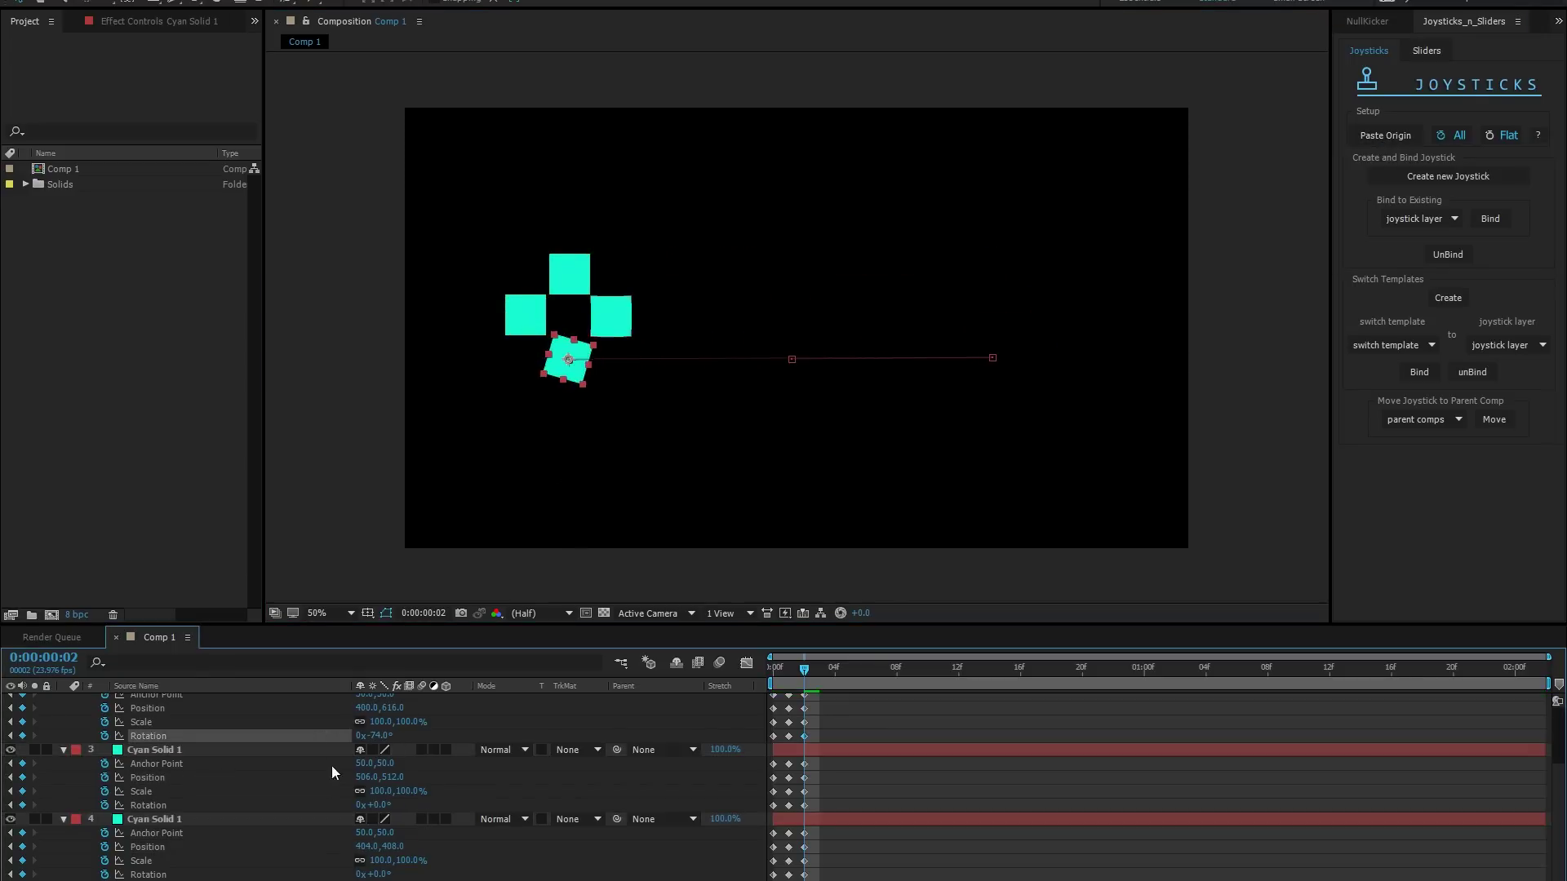
left_click_drag(377, 807, 316, 807)
left_click_drag(370, 876, 340, 876)
key("ctrl+z")
key("ctrl+z")
key("ctrl+z")
key("ctrl+z")
key("ctrl+z")
key("ctrl+z")
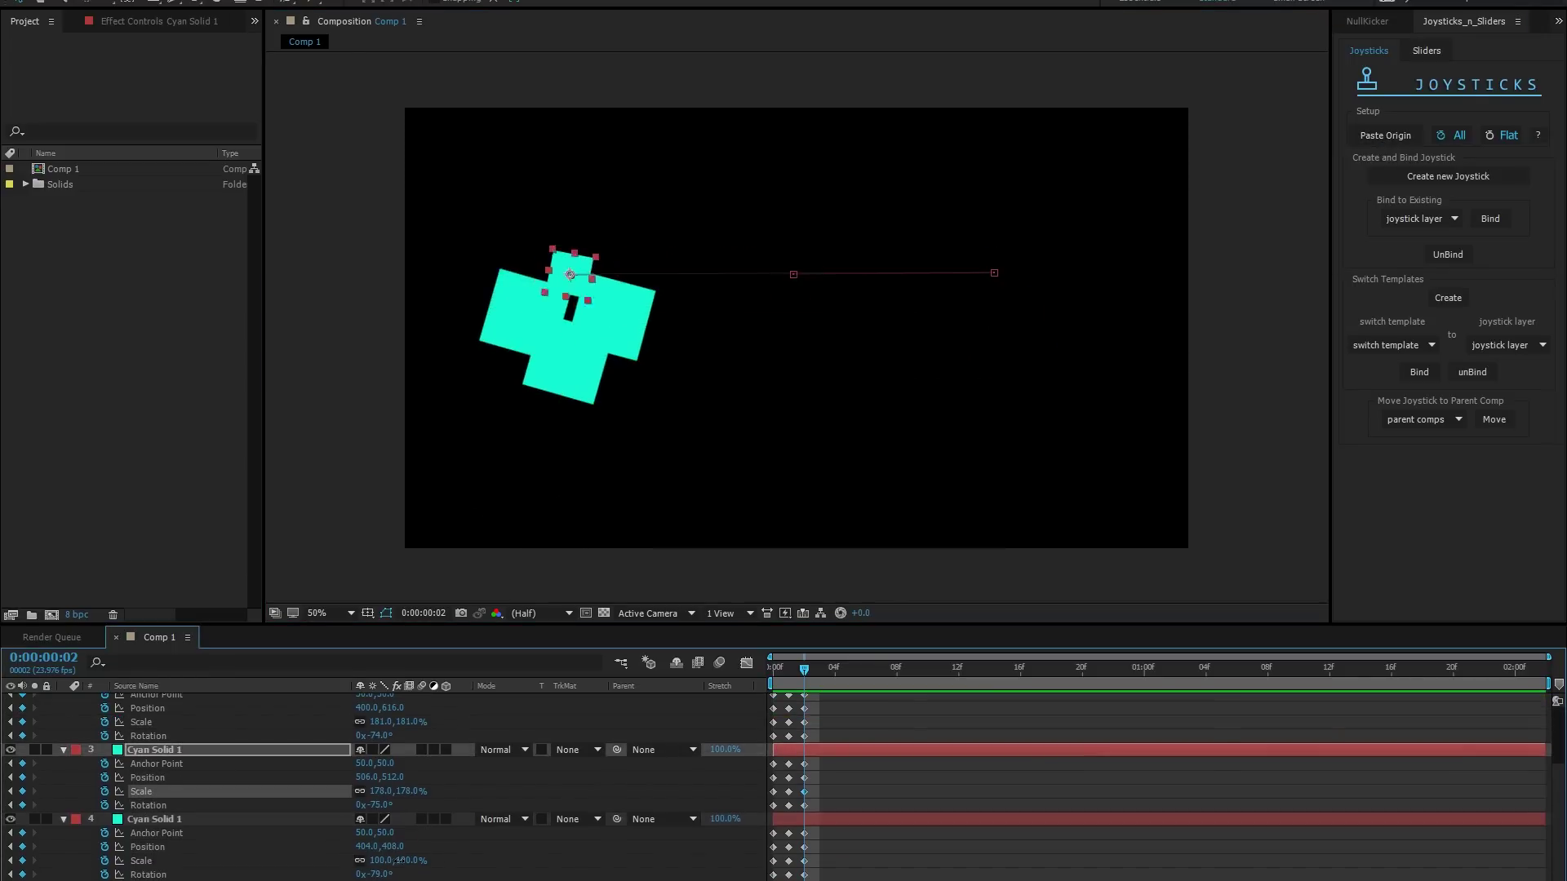
left_click_drag(623, 336, 632, 336)
left_click_drag(530, 322, 480, 322)
left_click_drag(805, 670, 820, 670)
At frame 3, move the squares upward, shrink them and stretch them vertically to 276%
left_click(1385, 136)
left_click_drag(816, 135, 490, 522)
left_click(1386, 136)
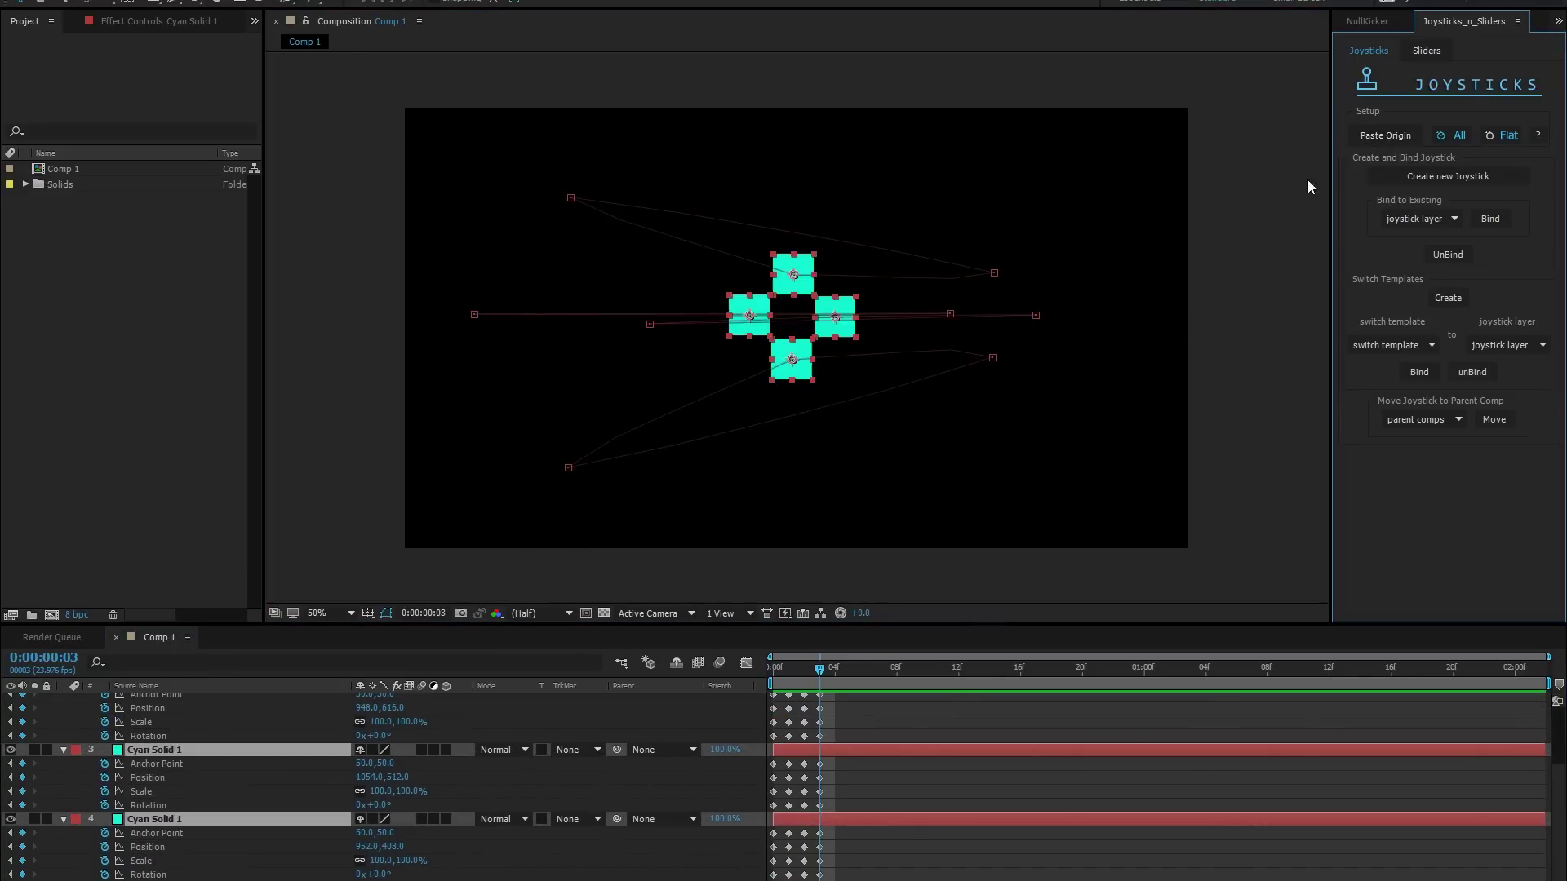
left_click_drag(828, 318, 828, 208)
left_click_drag(380, 792, 315, 791)
left_click_drag(820, 670, 835, 670)
At frame 4, move the squares lower and rotate them to -88°, then preview the animation
left_click(1385, 135)
left_click_drag(873, 245, 749, 371)
left_click_drag(753, 357, 755, 481)
left_click_drag(382, 736, 310, 736)
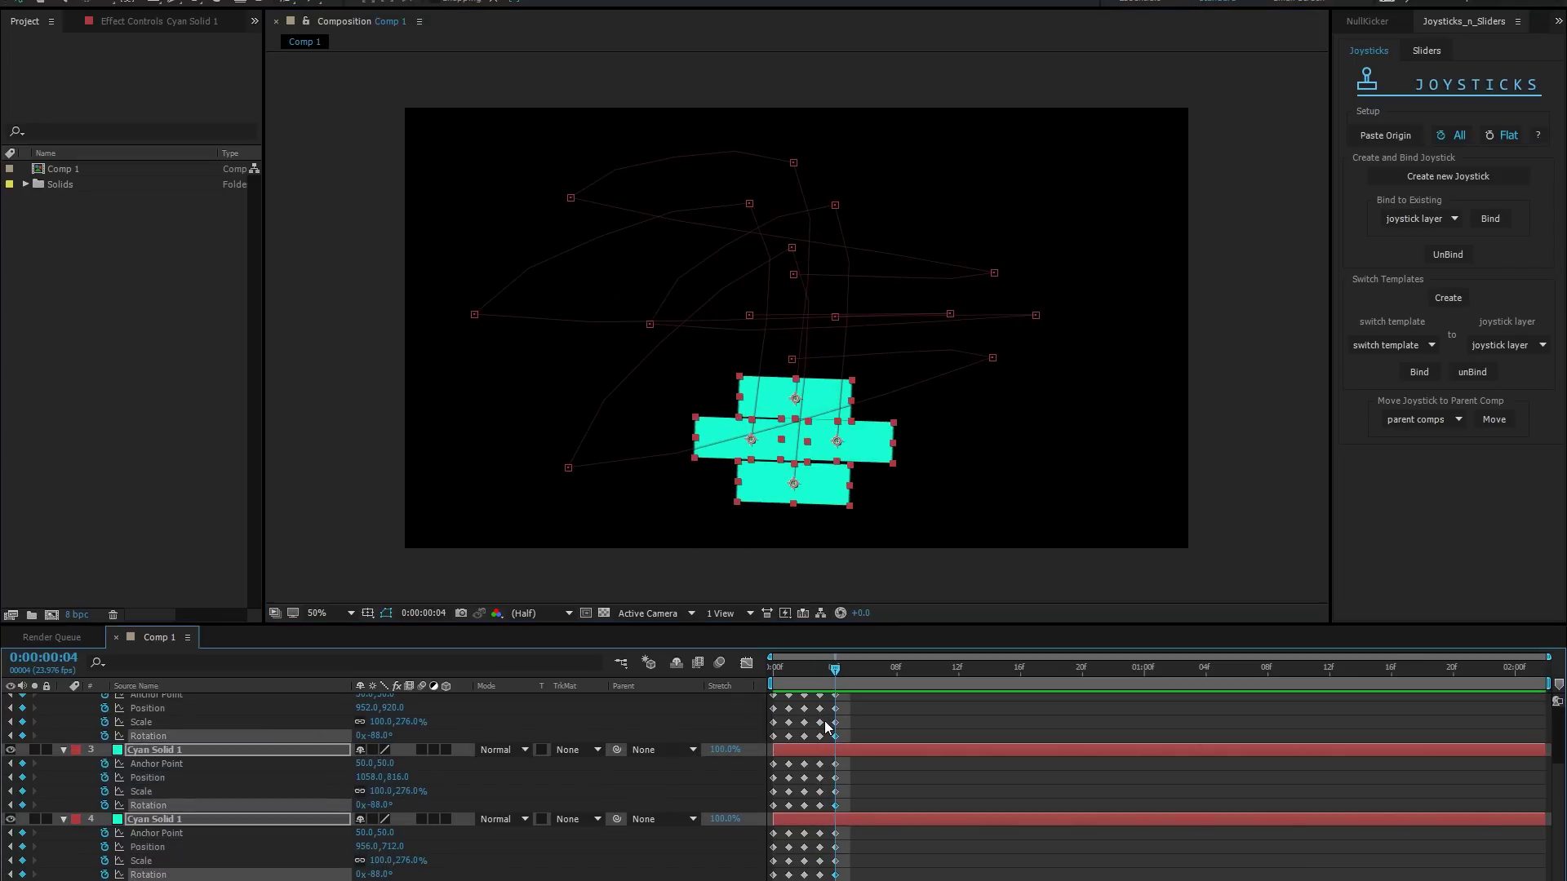
left_click(826, 724)
left_click_drag(1019, 624, 1021, 357)
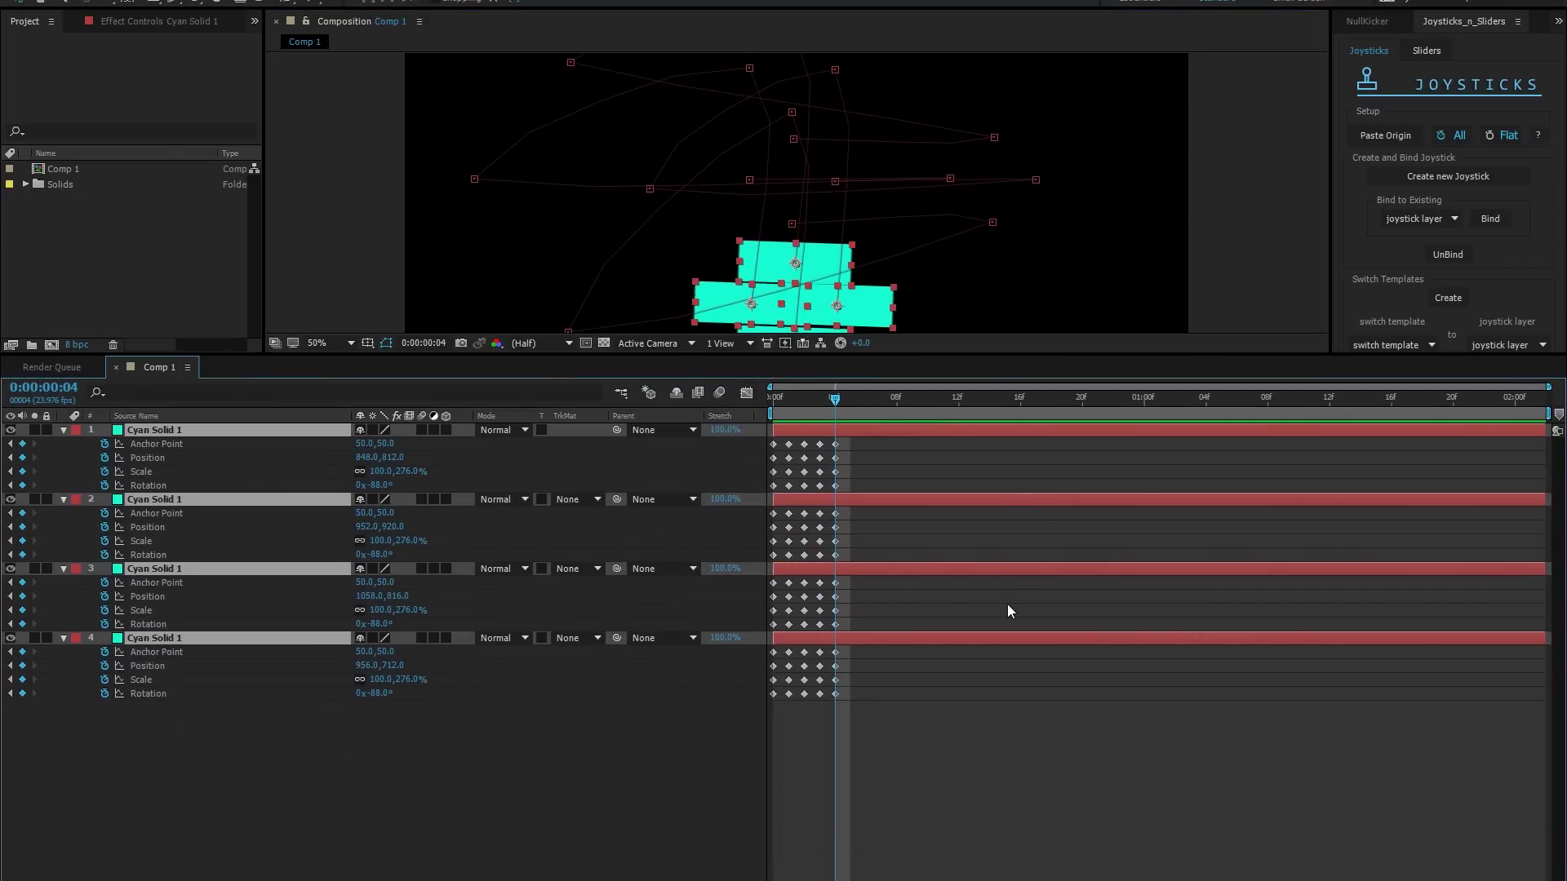
mouse_move(848, 394)
left_mouse_down()
mouse_move(774, 400)
mouse_move(852, 404)
left_mouse_up()
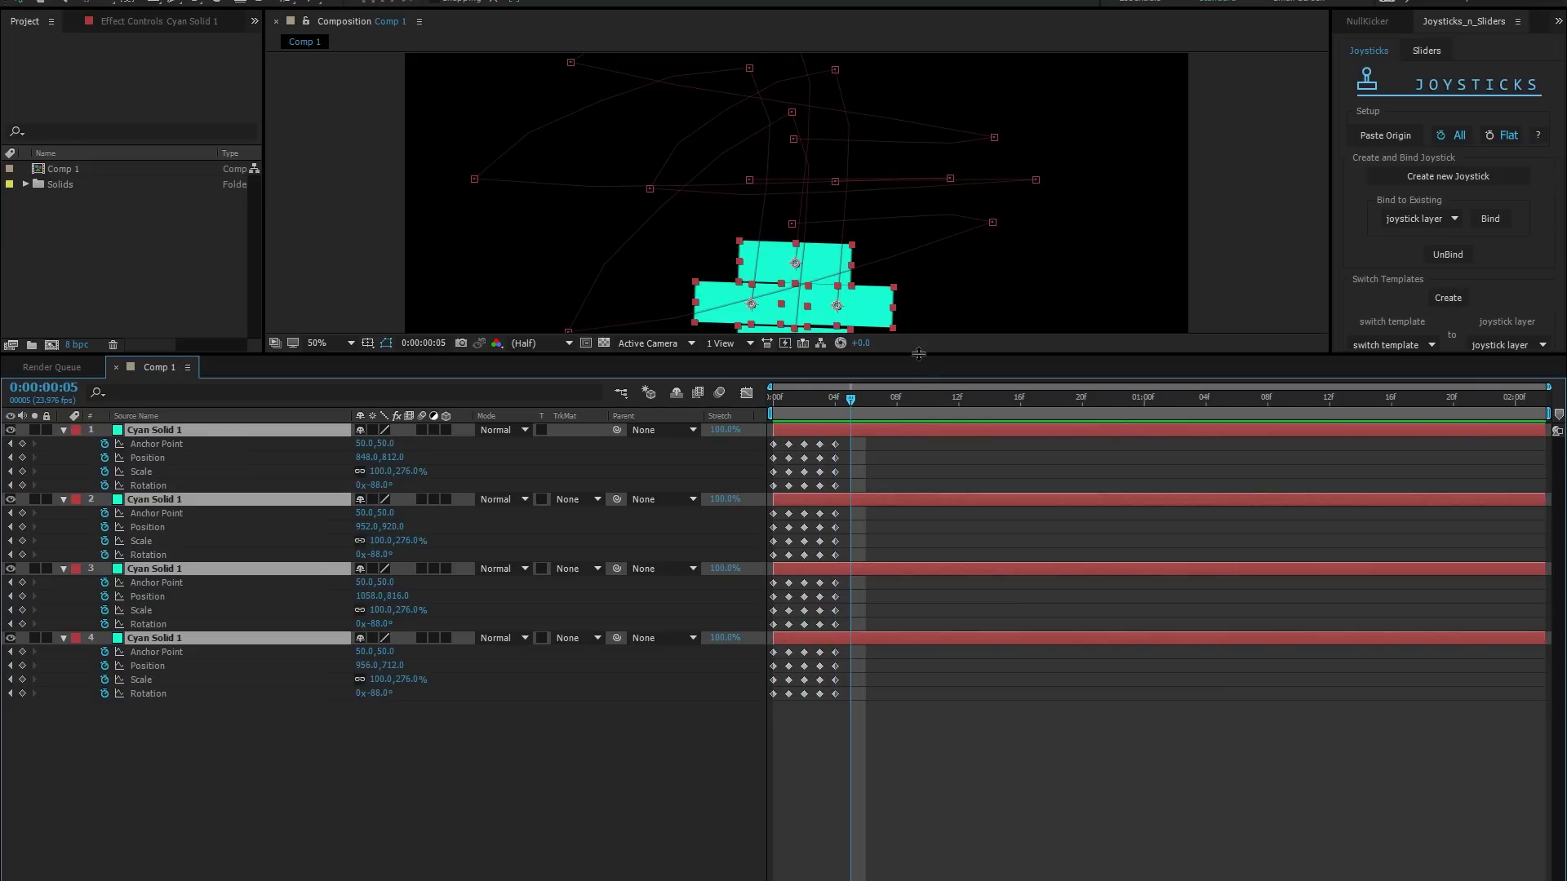
left_click_drag(923, 357, 919, 505)
Create a new joystick rig named Test
left_click(1428, 186)
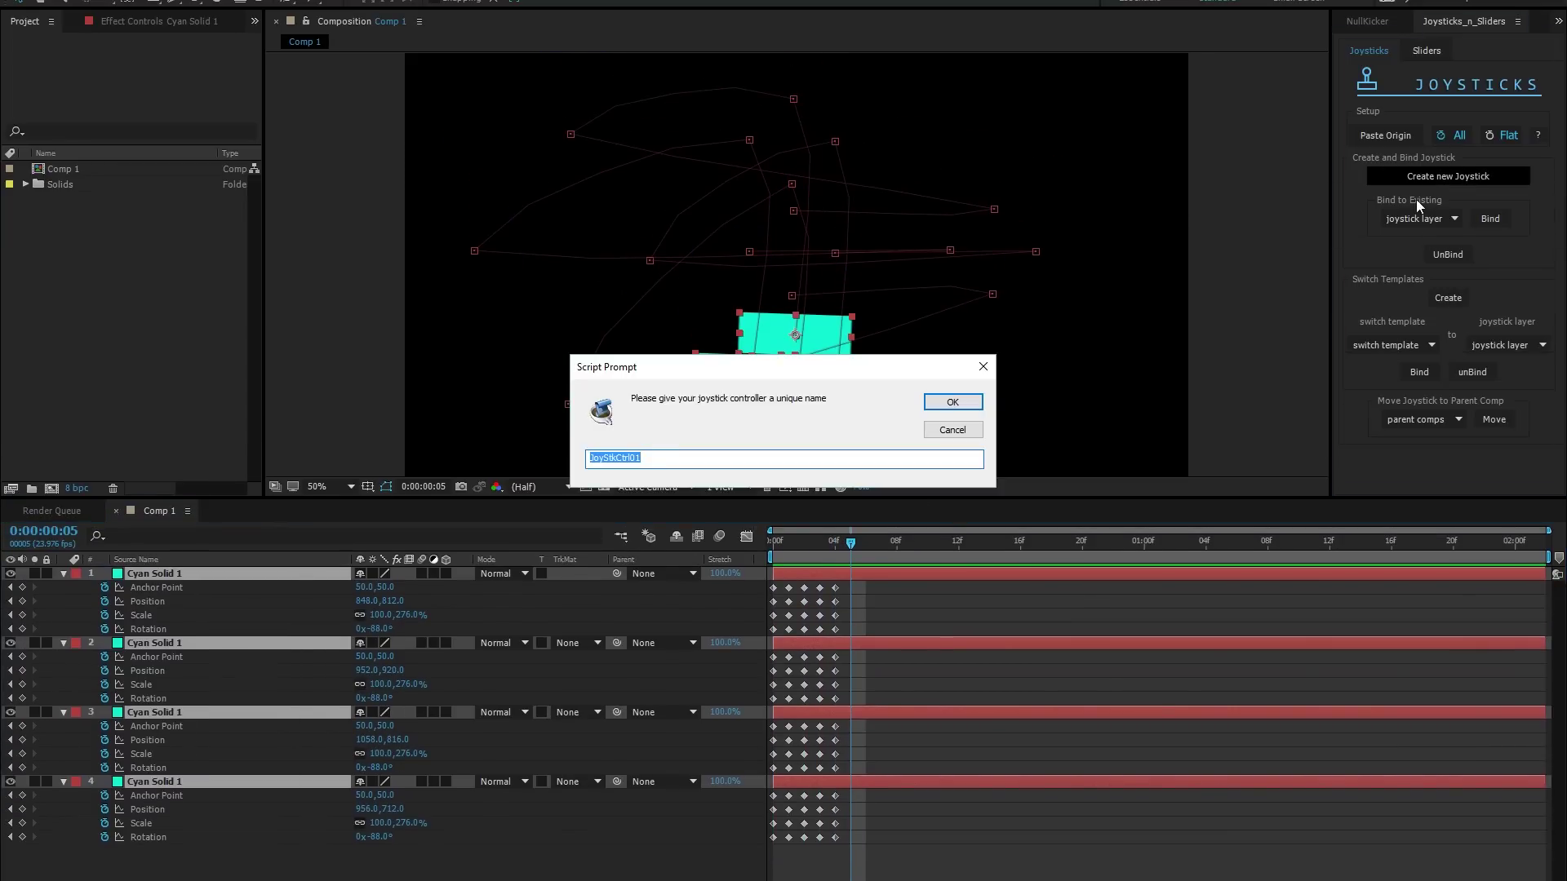
type("Test")
key("Return")
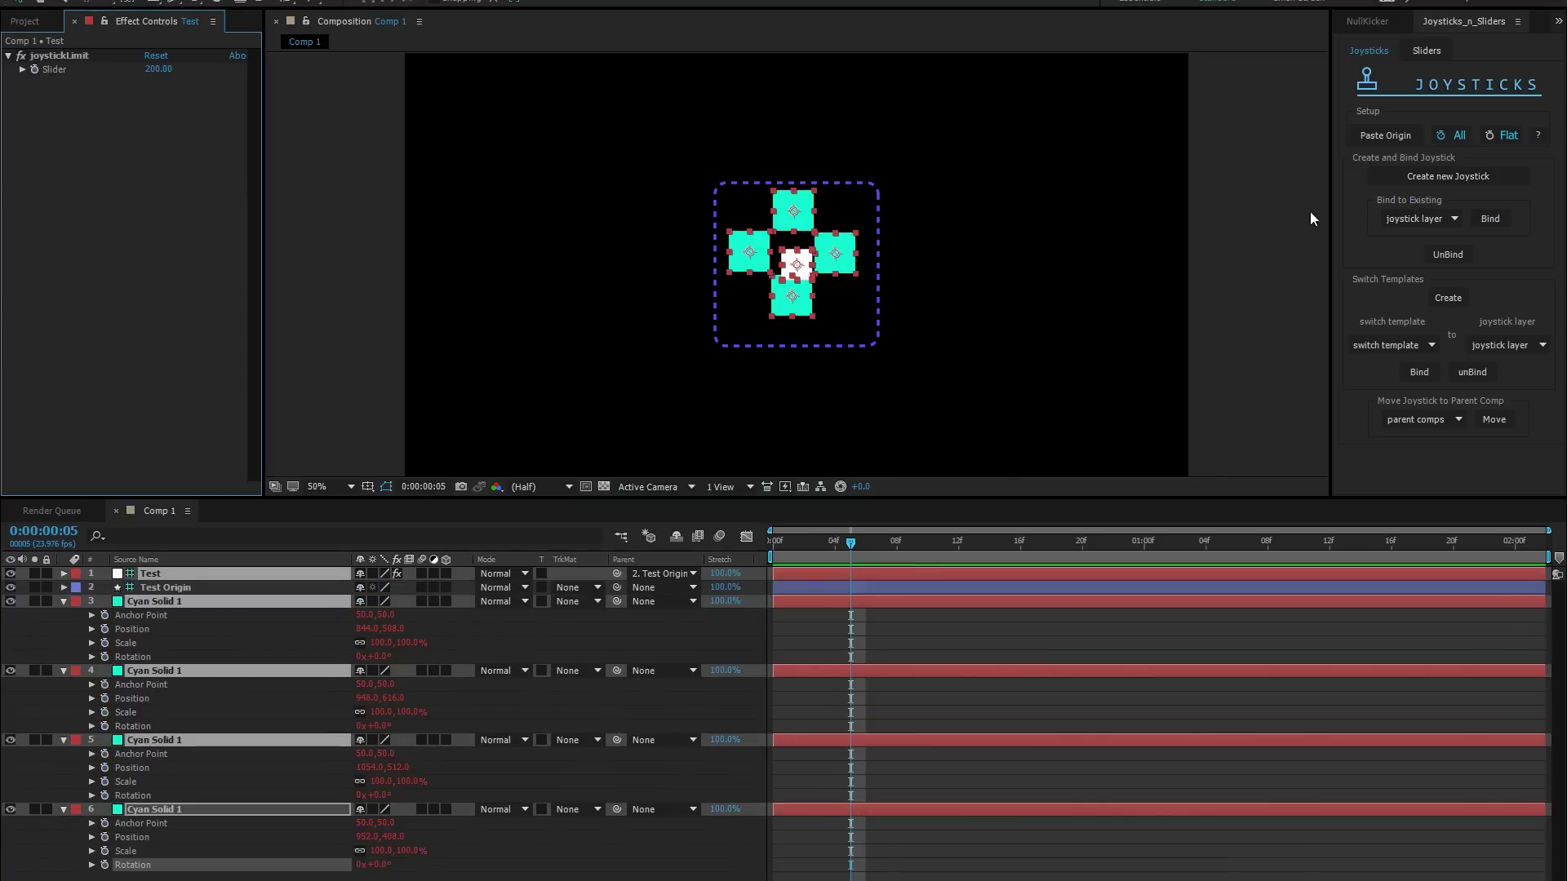
Place the Test joystick box in the upper right and lower its limit from 200 to 154
left_click(871, 327)
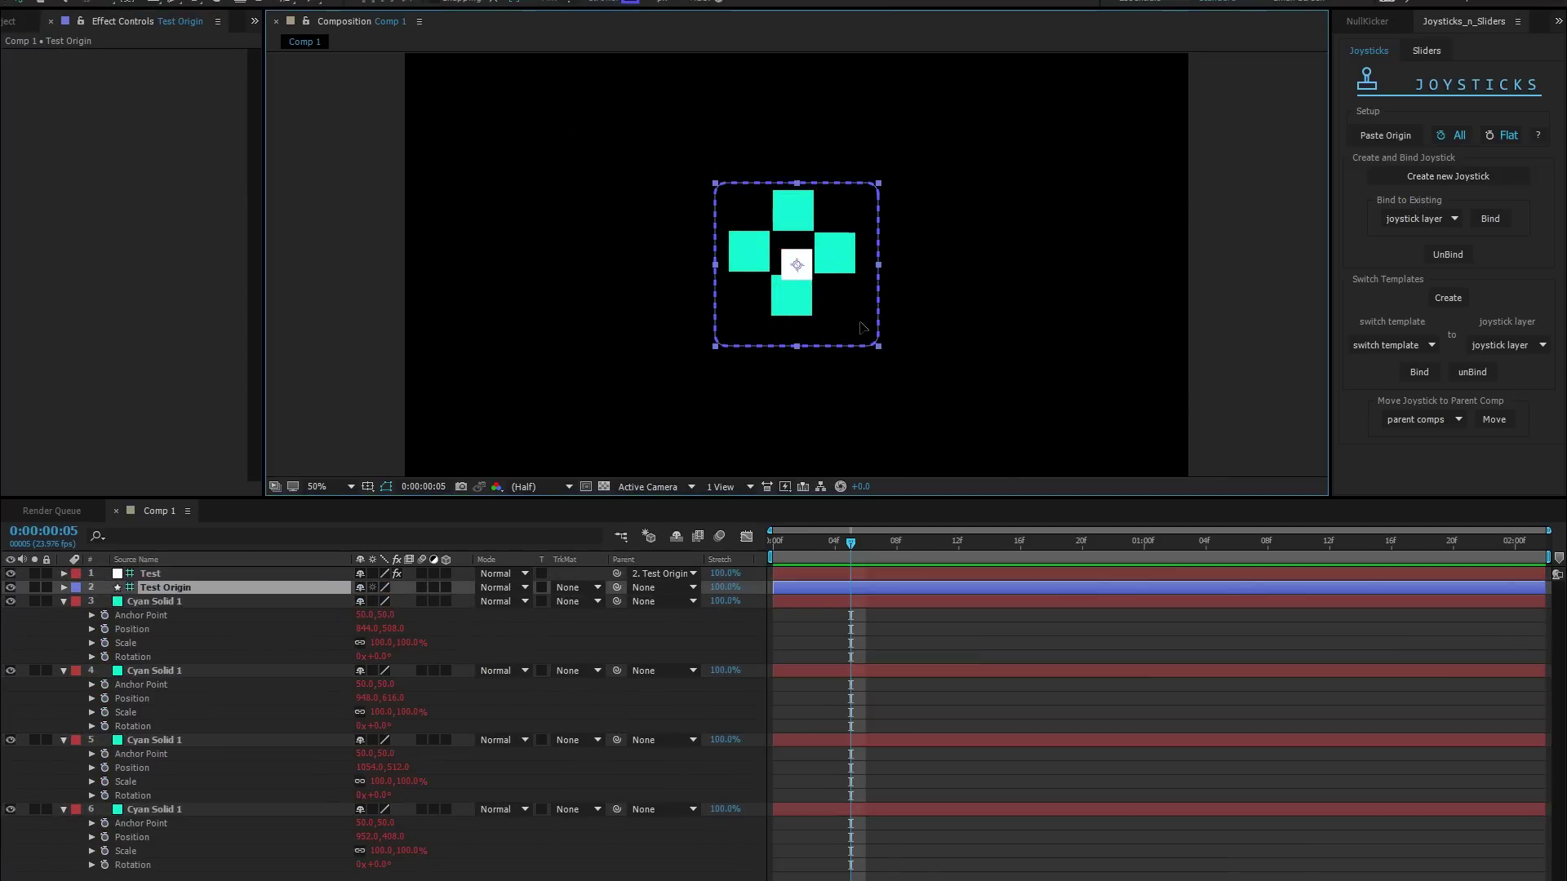
left_click_drag(872, 326, 1110, 241)
left_click(1091, 346)
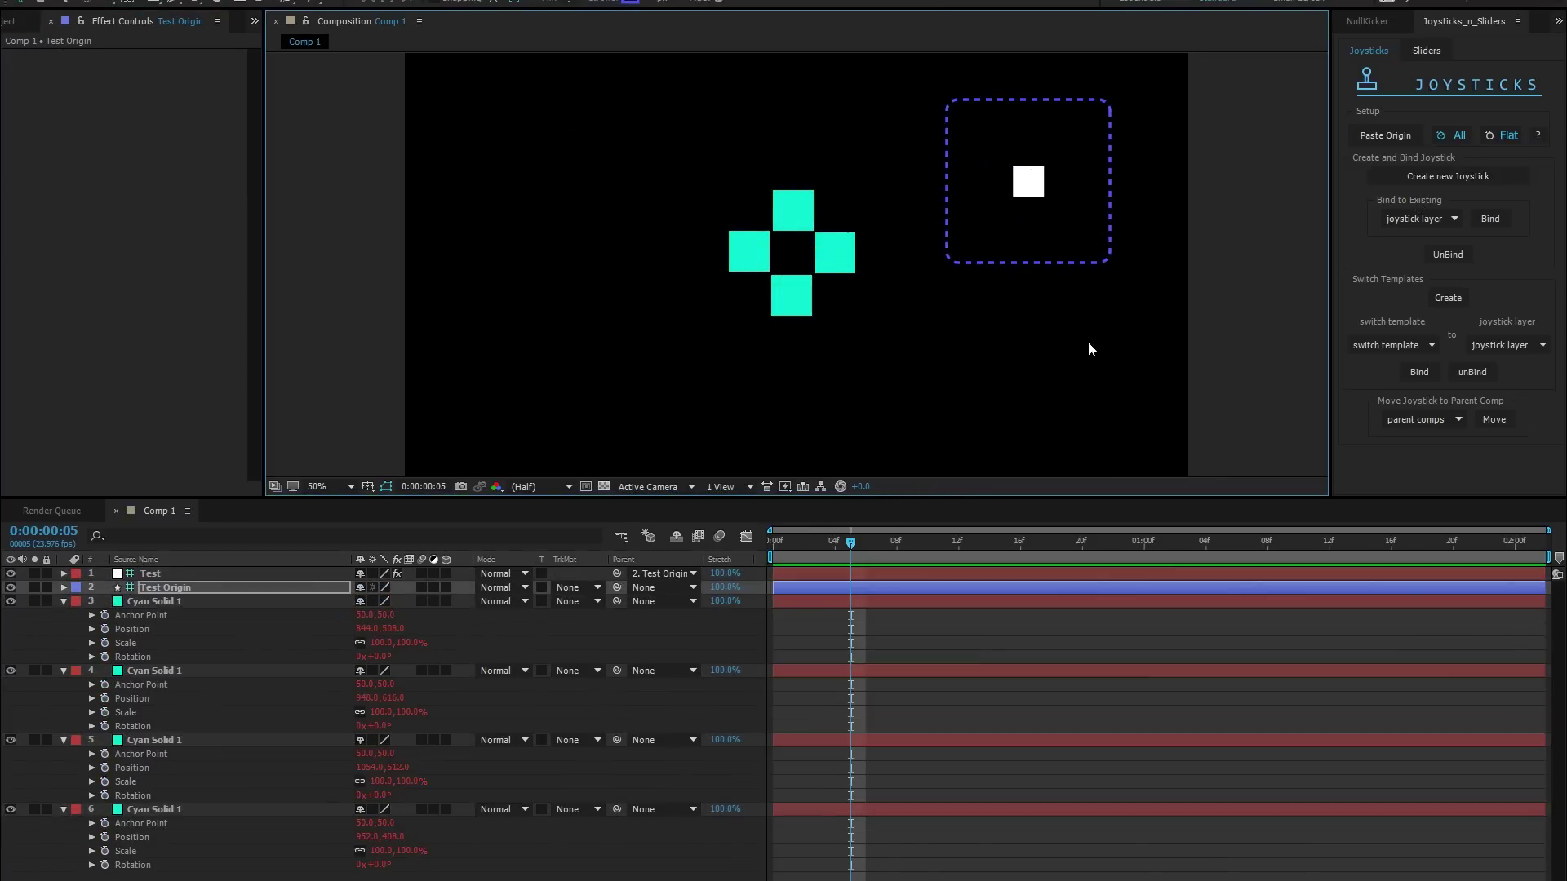
mouse_move(1030, 188)
left_mouse_down()
mouse_move(1036, 227)
mouse_move(1113, 182)
mouse_move(1079, 102)
mouse_move(990, 105)
mouse_move(931, 174)
mouse_move(1007, 255)
mouse_move(1063, 152)
mouse_move(973, 140)
mouse_move(1043, 185)
mouse_move(1021, 169)
left_mouse_up()
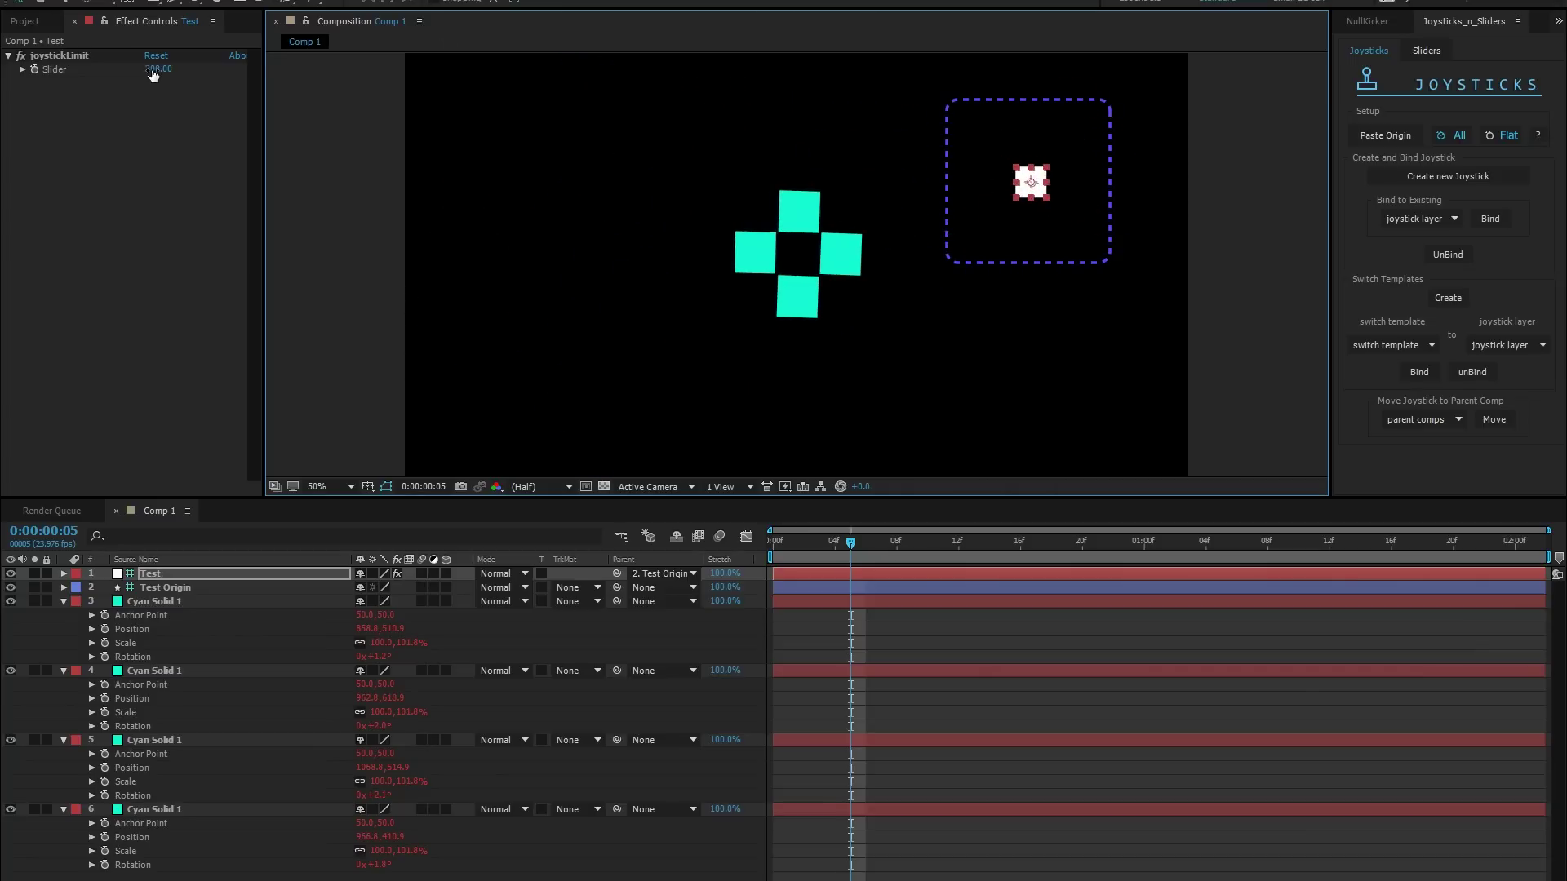
left_click_drag(155, 69, 123, 70)
mouse_move(1038, 186)
left_mouse_down()
mouse_move(1094, 182)
mouse_move(983, 122)
mouse_move(1045, 189)
left_mouse_up()
Unbind from Test, then at frame 3 spread the squares apart and push the top one to the edge
left_click(1448, 254)
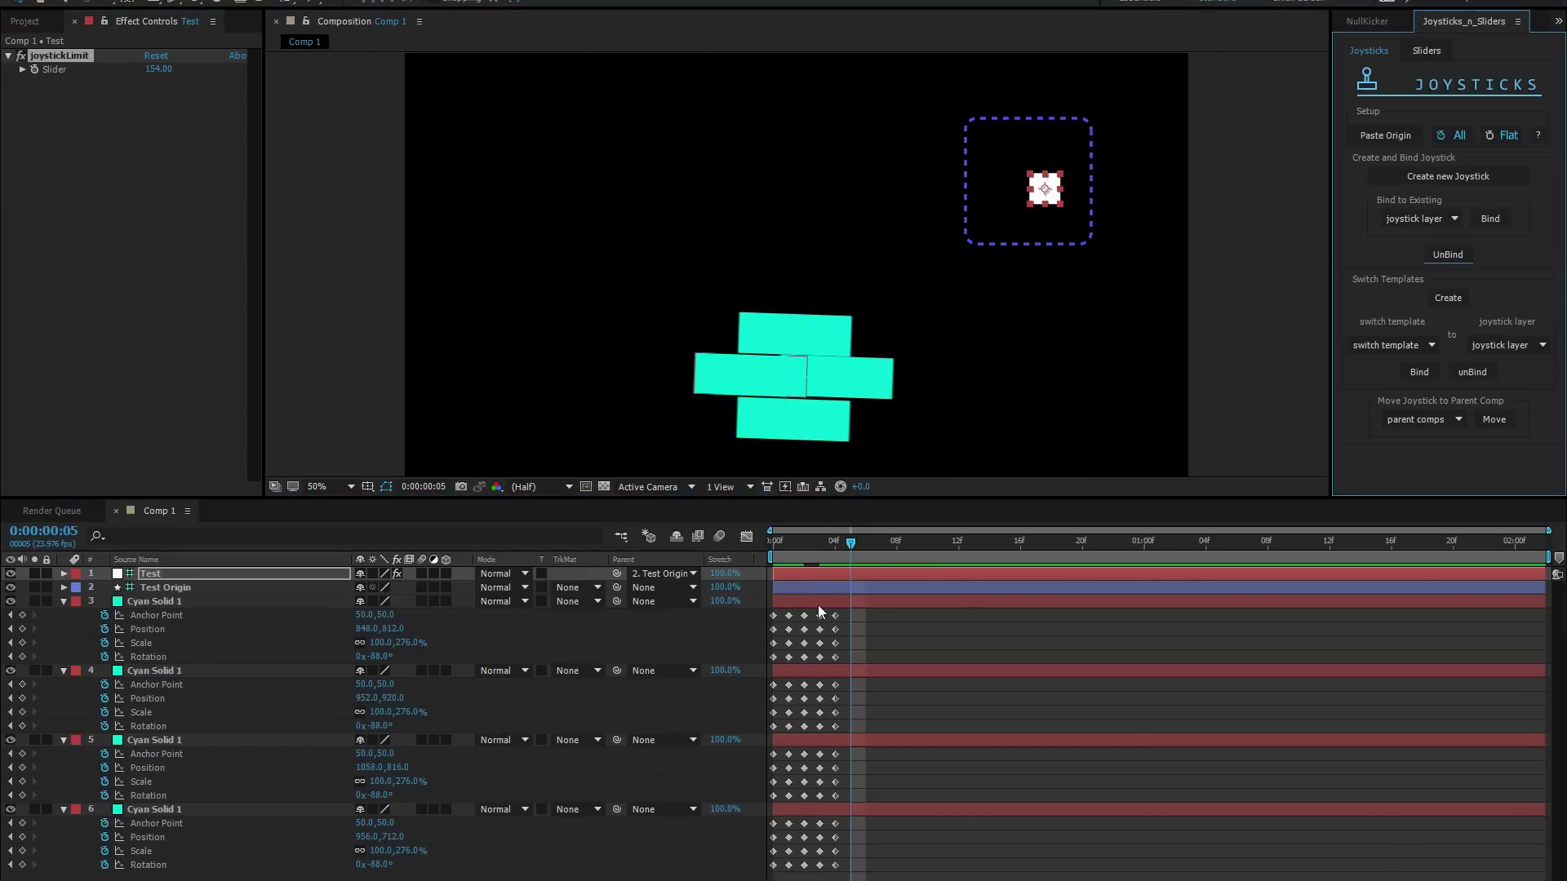
left_click(820, 545)
left_click_drag(787, 184, 743, 256)
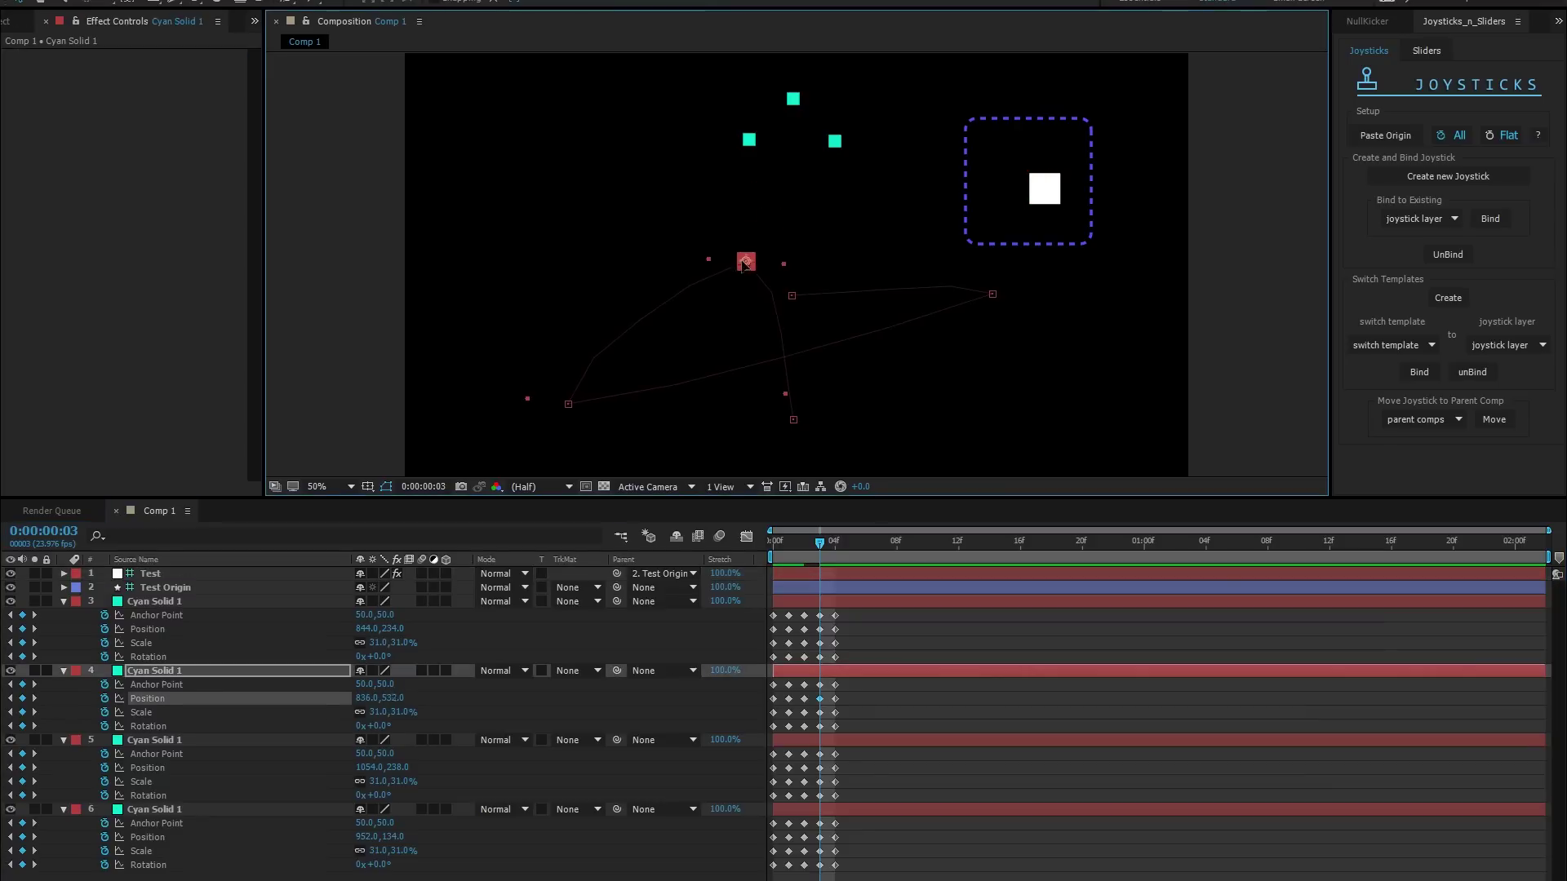
left_click_drag(744, 138, 673, 144)
left_click_drag(838, 143, 942, 145)
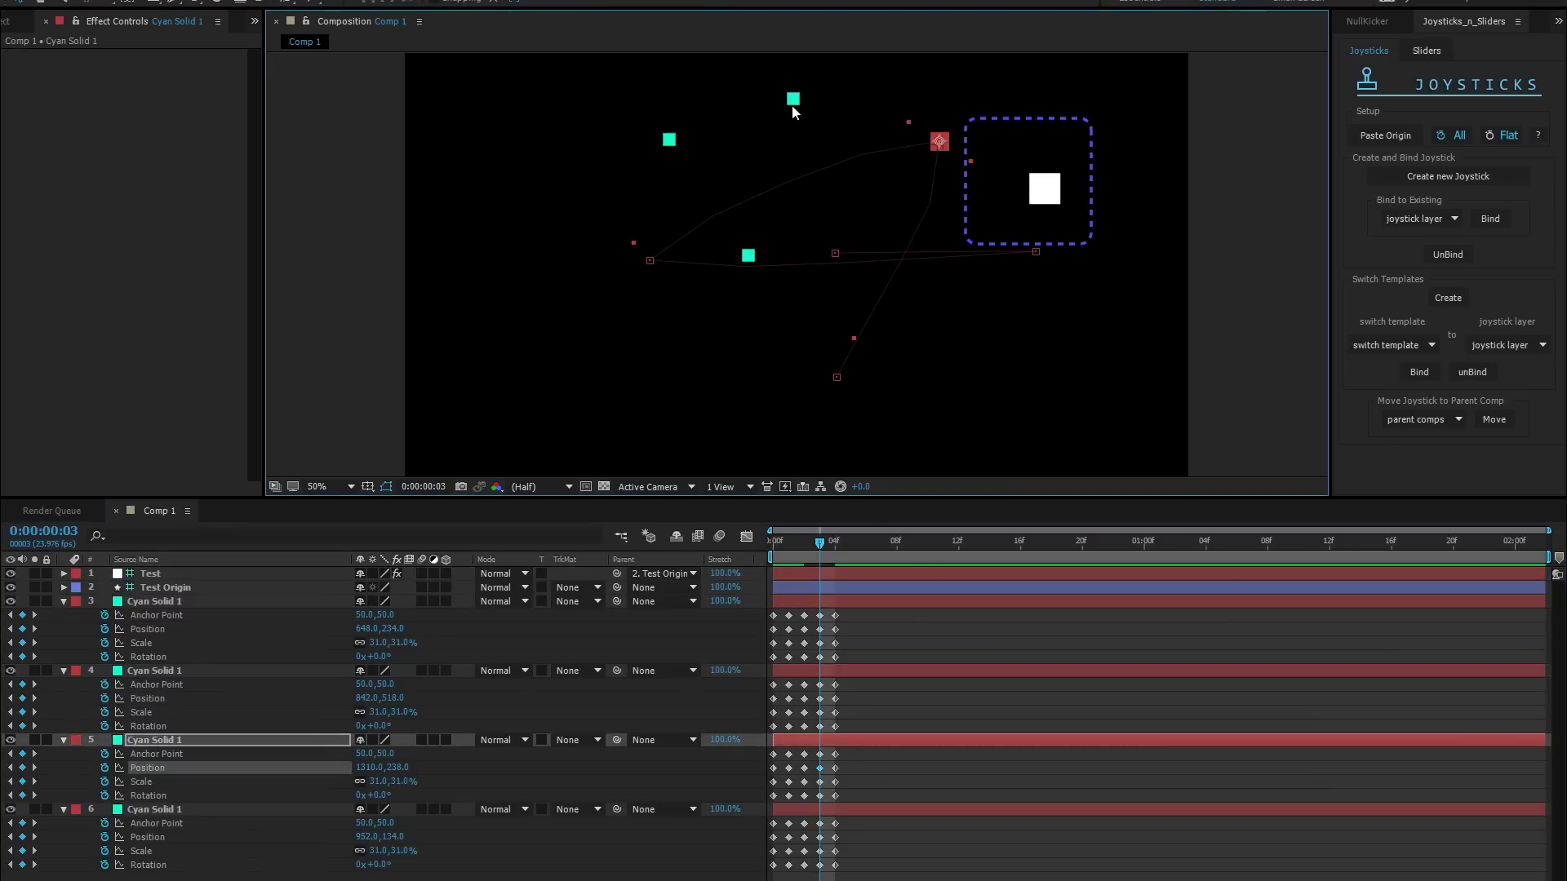
left_click_drag(794, 101, 783, 73)
left_click(928, 637)
Bind all four cyan solid layers to the Test joystick and try the handle
key("ctrl+a")
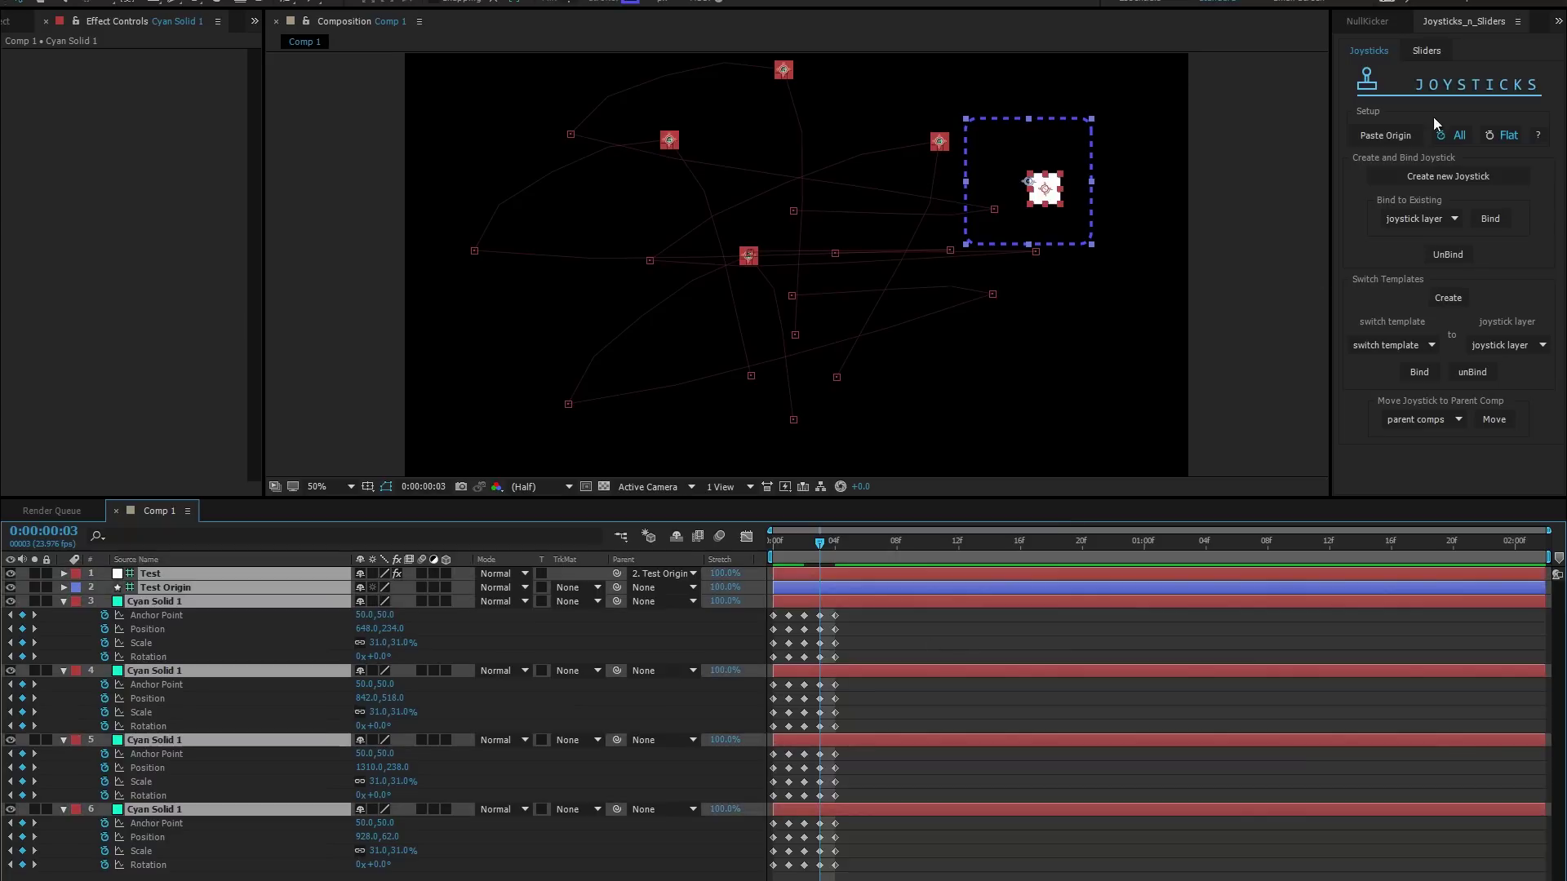
left_click(1399, 218)
left_click(1410, 237)
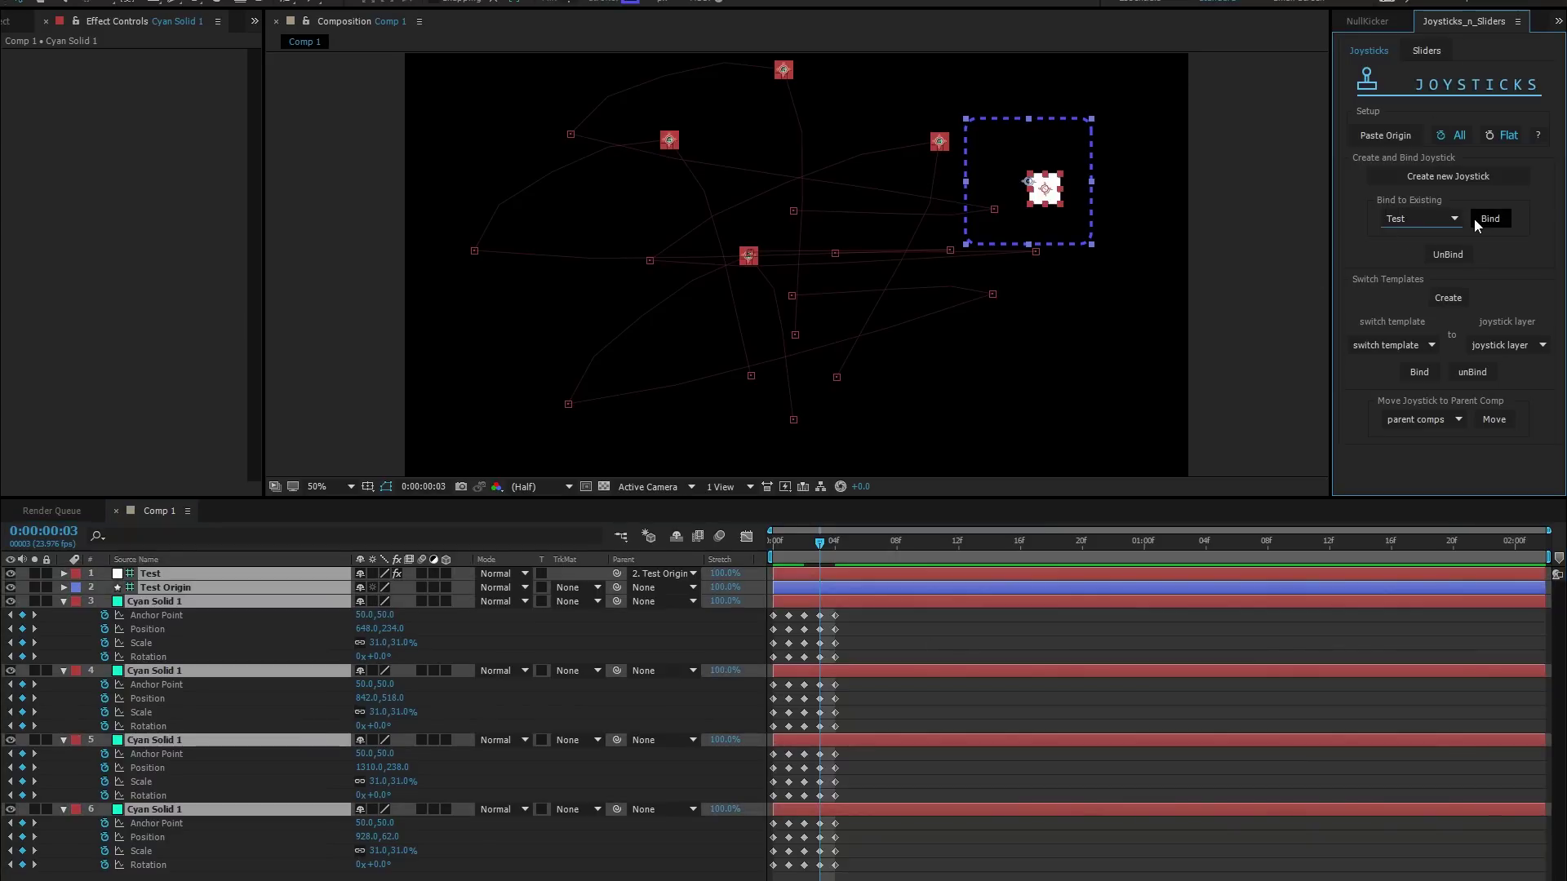
left_click(1491, 219)
left_click_drag(1050, 187, 1007, 180)
Reposition the right, top and left solids, then move the handle to flatten them
left_click(849, 261)
left_click_drag(687, 259, 770, 219)
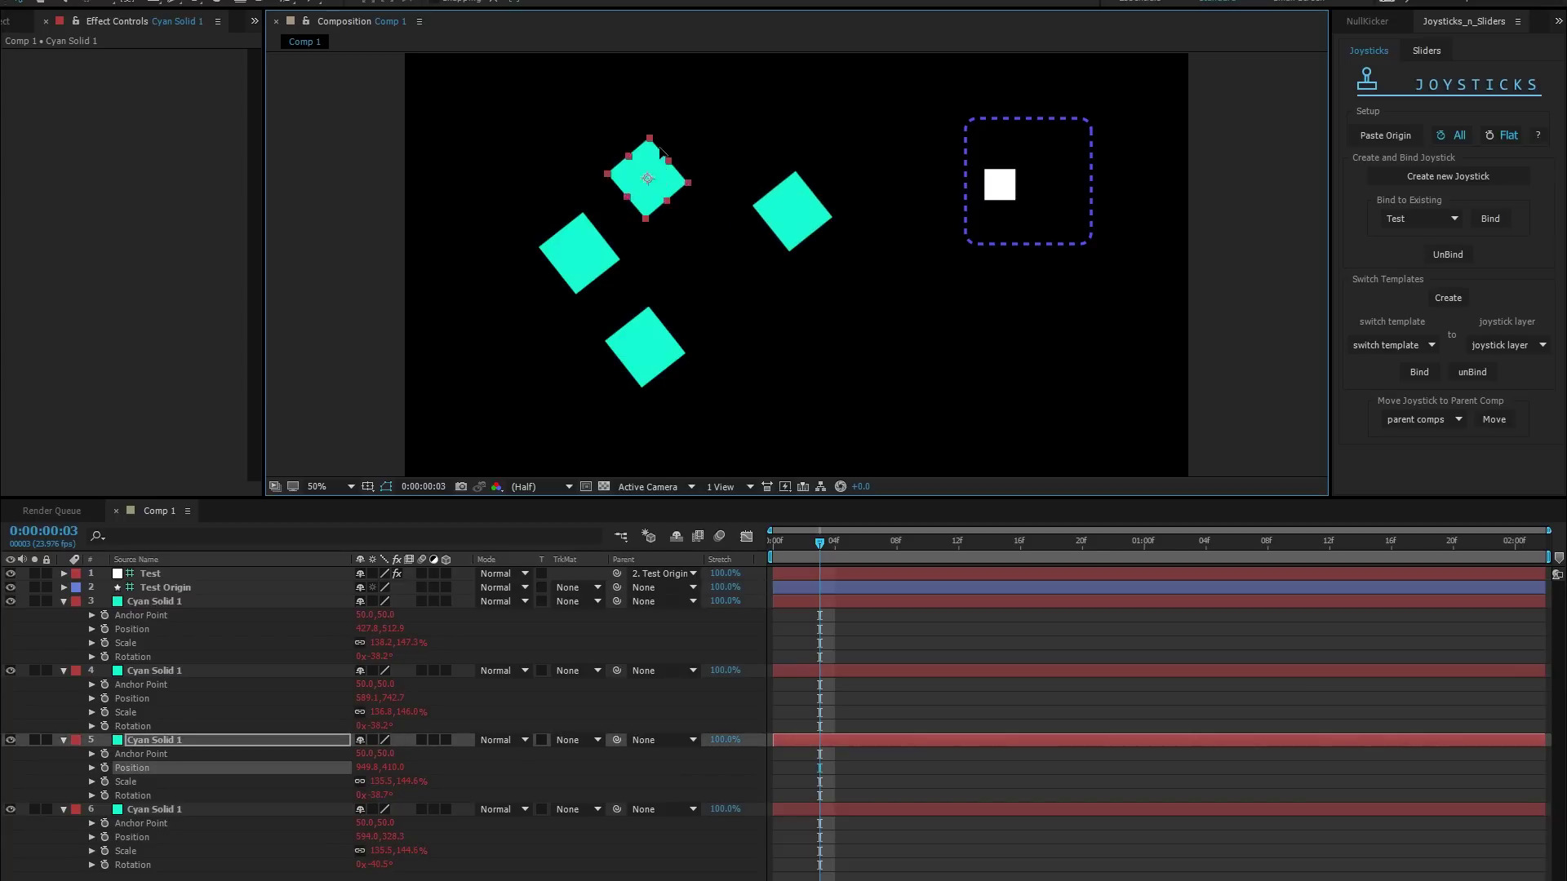
left_click_drag(649, 177, 648, 134)
left_click_drag(582, 254, 517, 240)
left_click_drag(993, 202, 1004, 214)
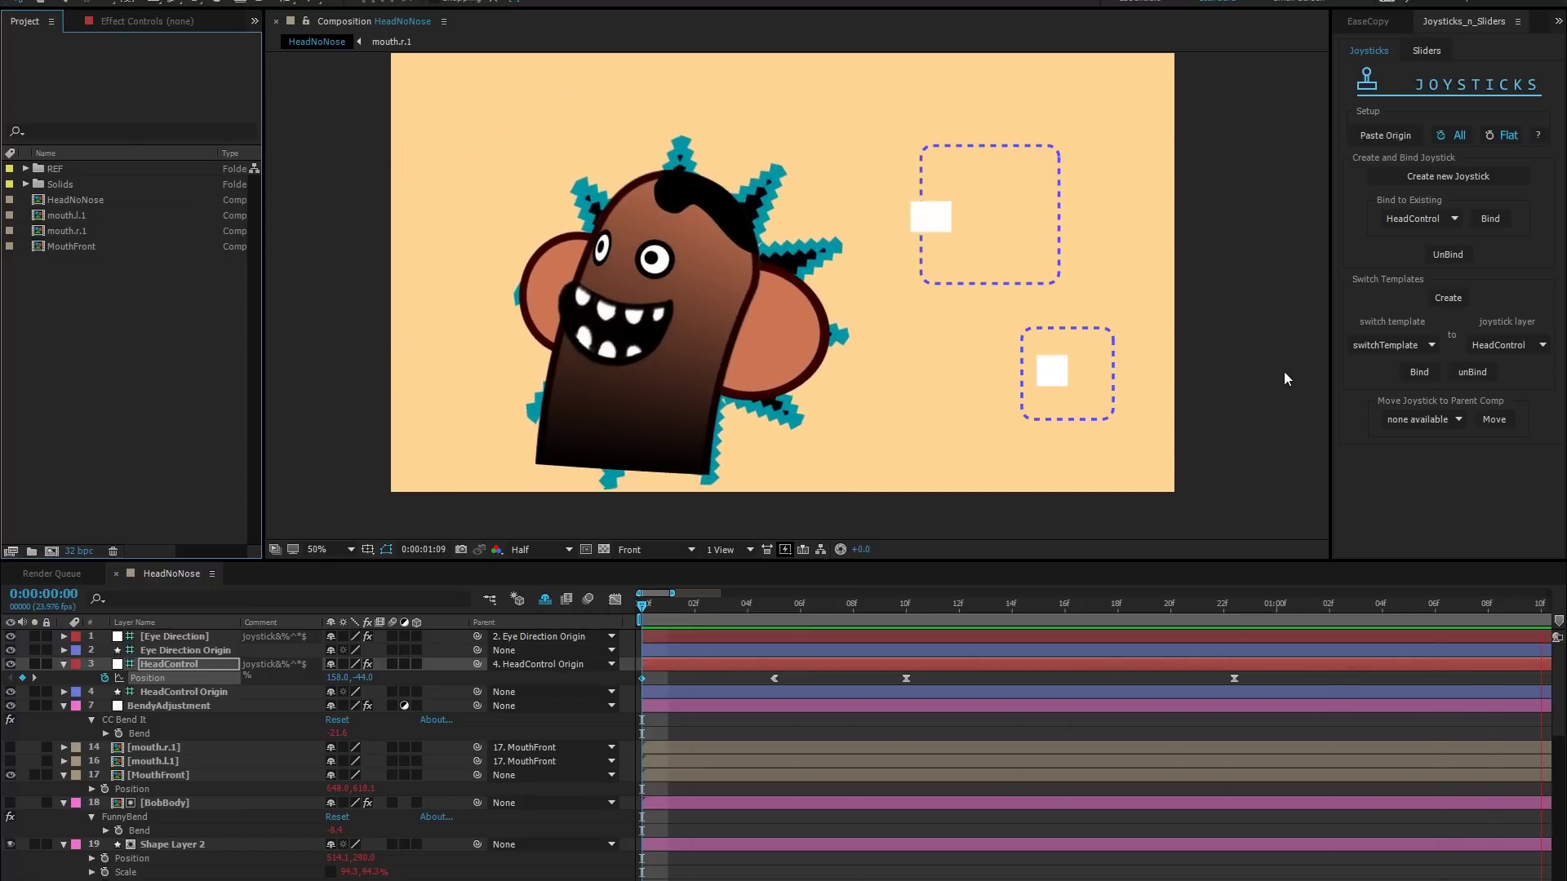
Stop playback, unbind the character layers from HeadControl and scrub the early frames
key("space")
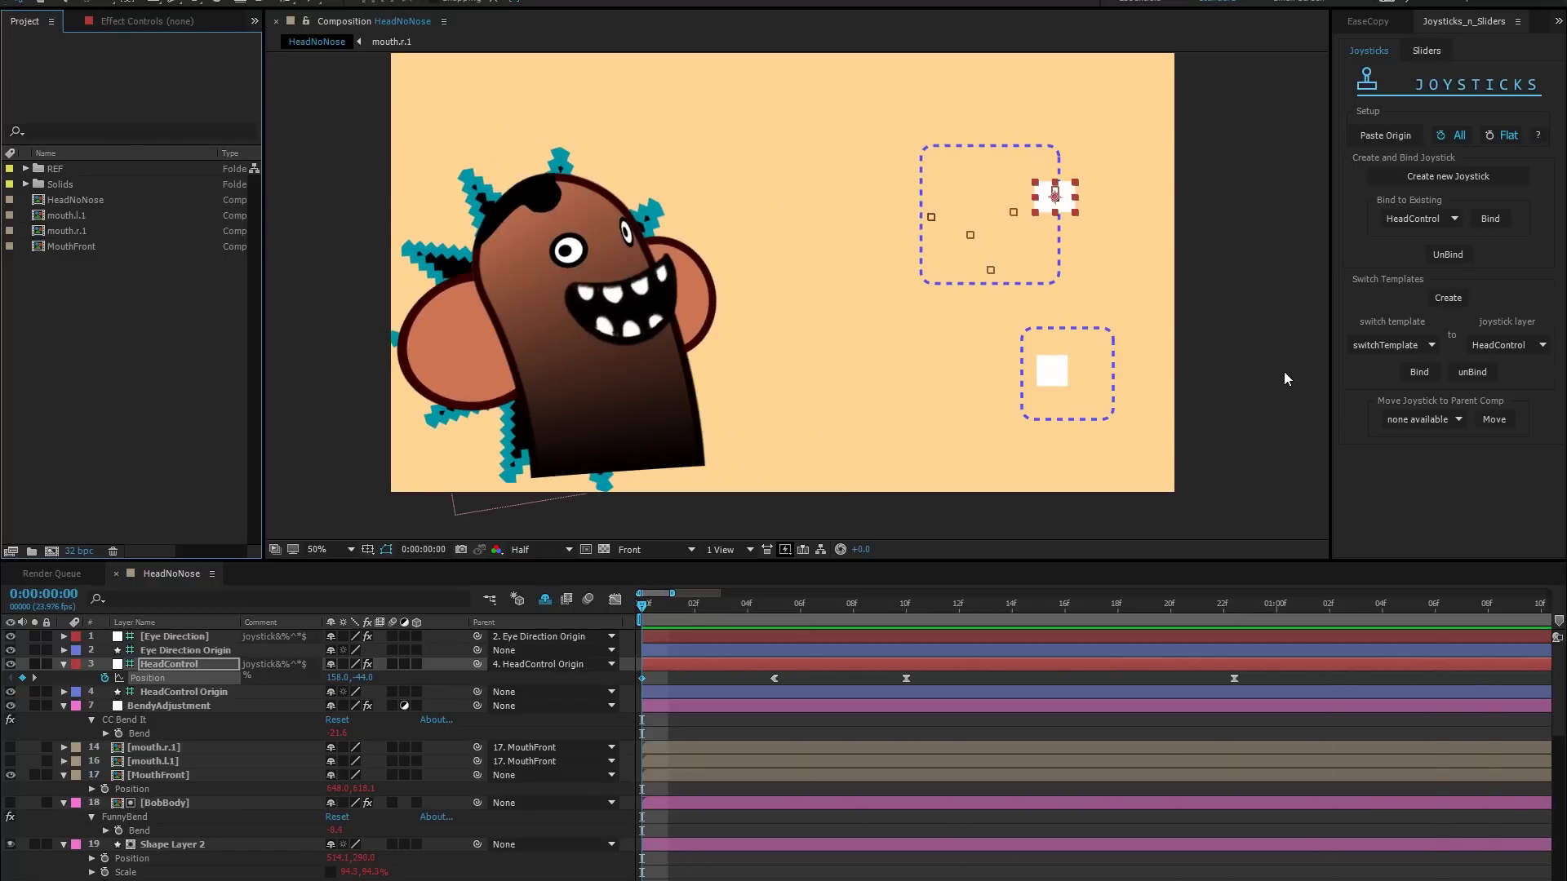
left_click(1074, 258)
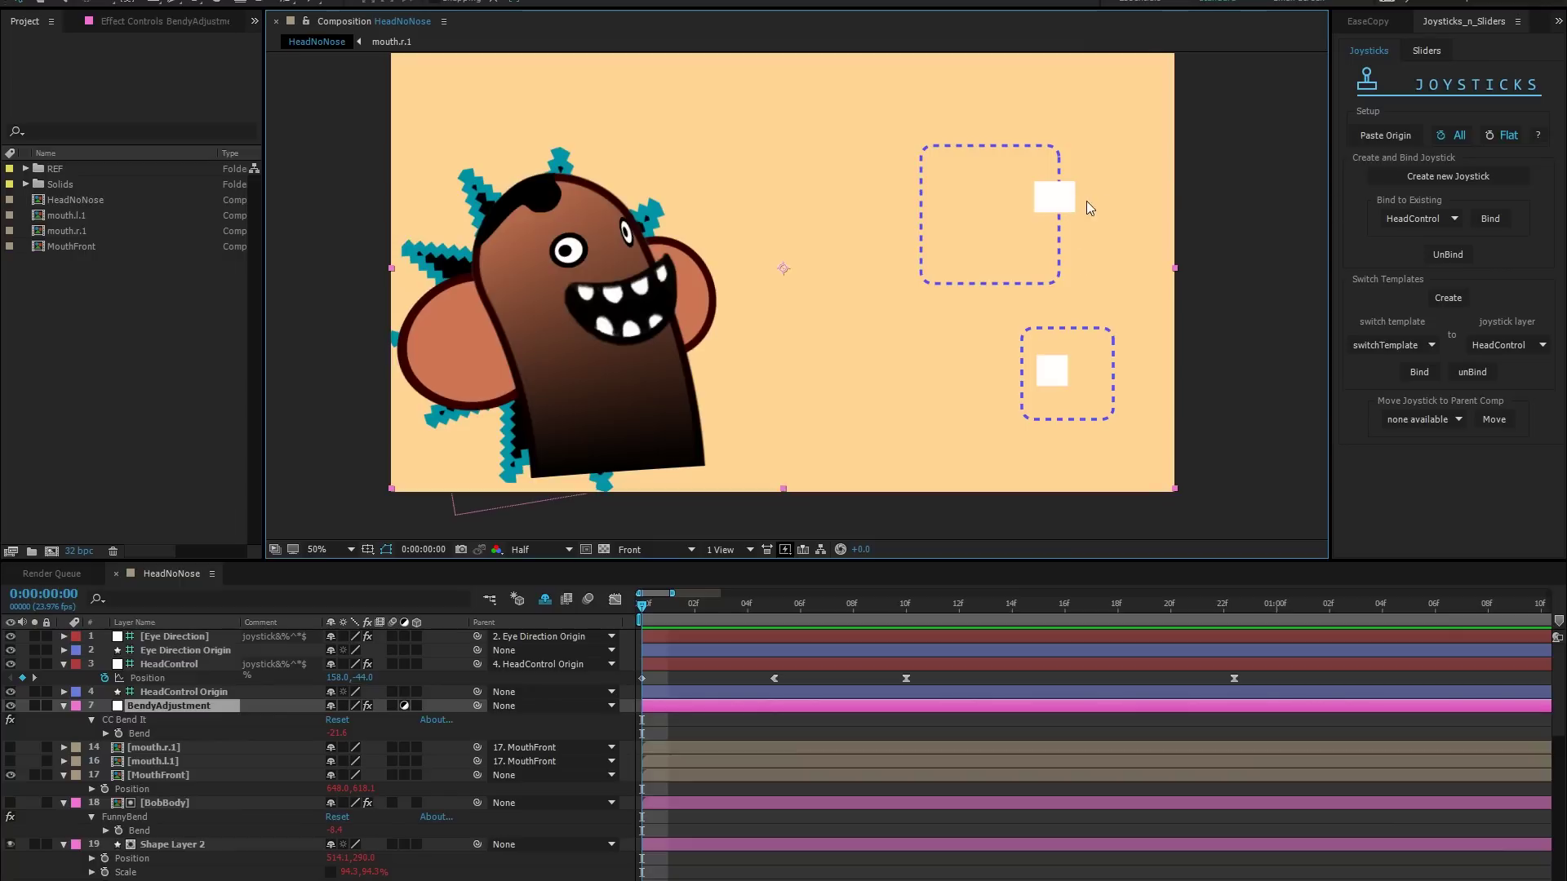
left_click(173, 638)
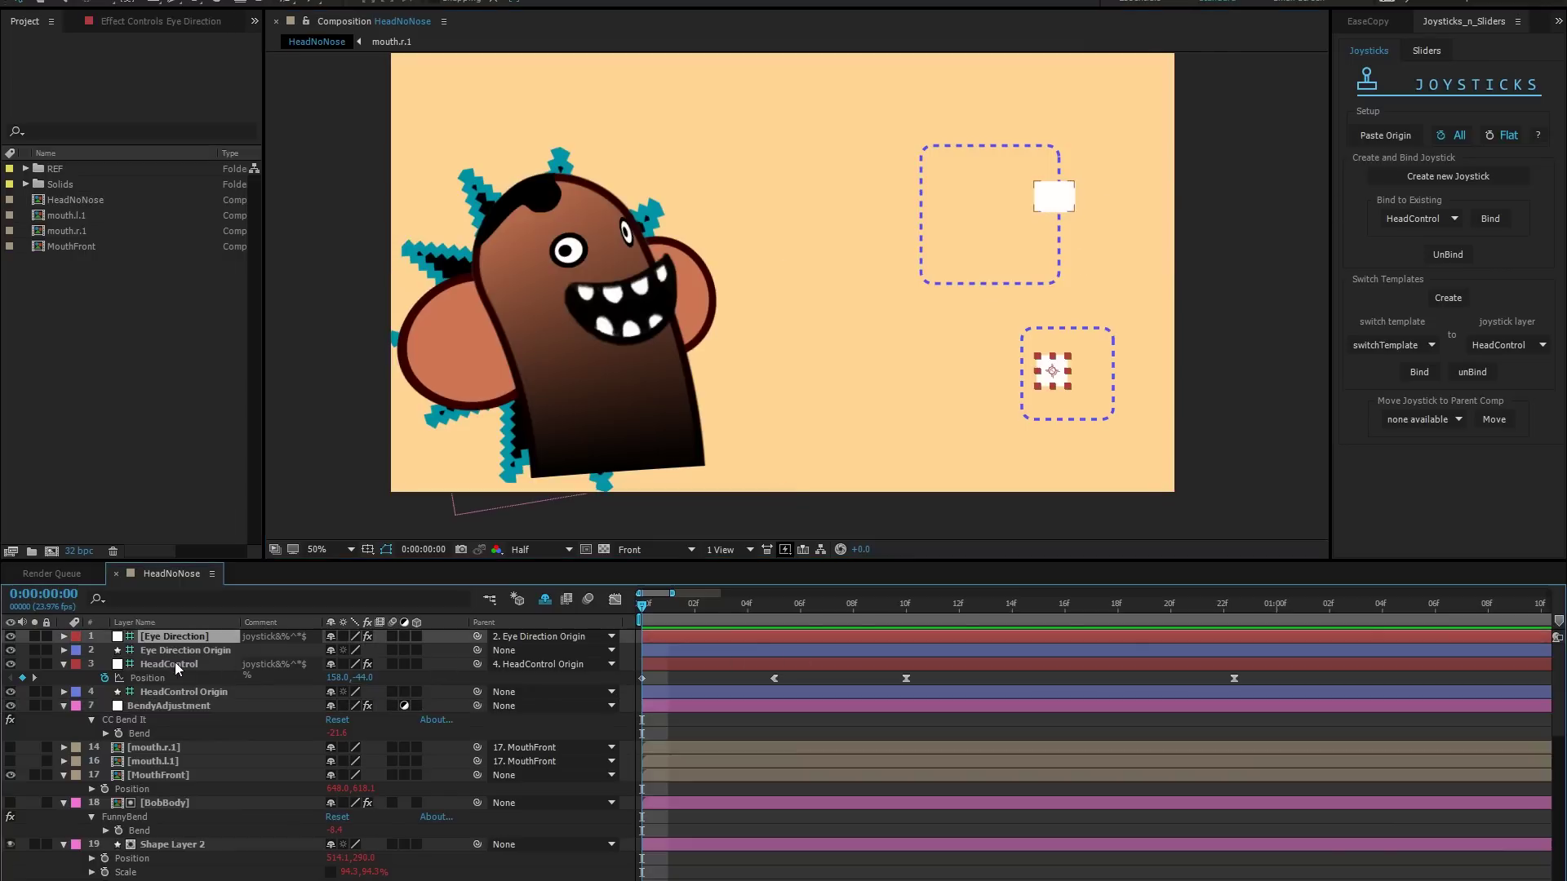
left_click(183, 664)
left_click(1448, 253)
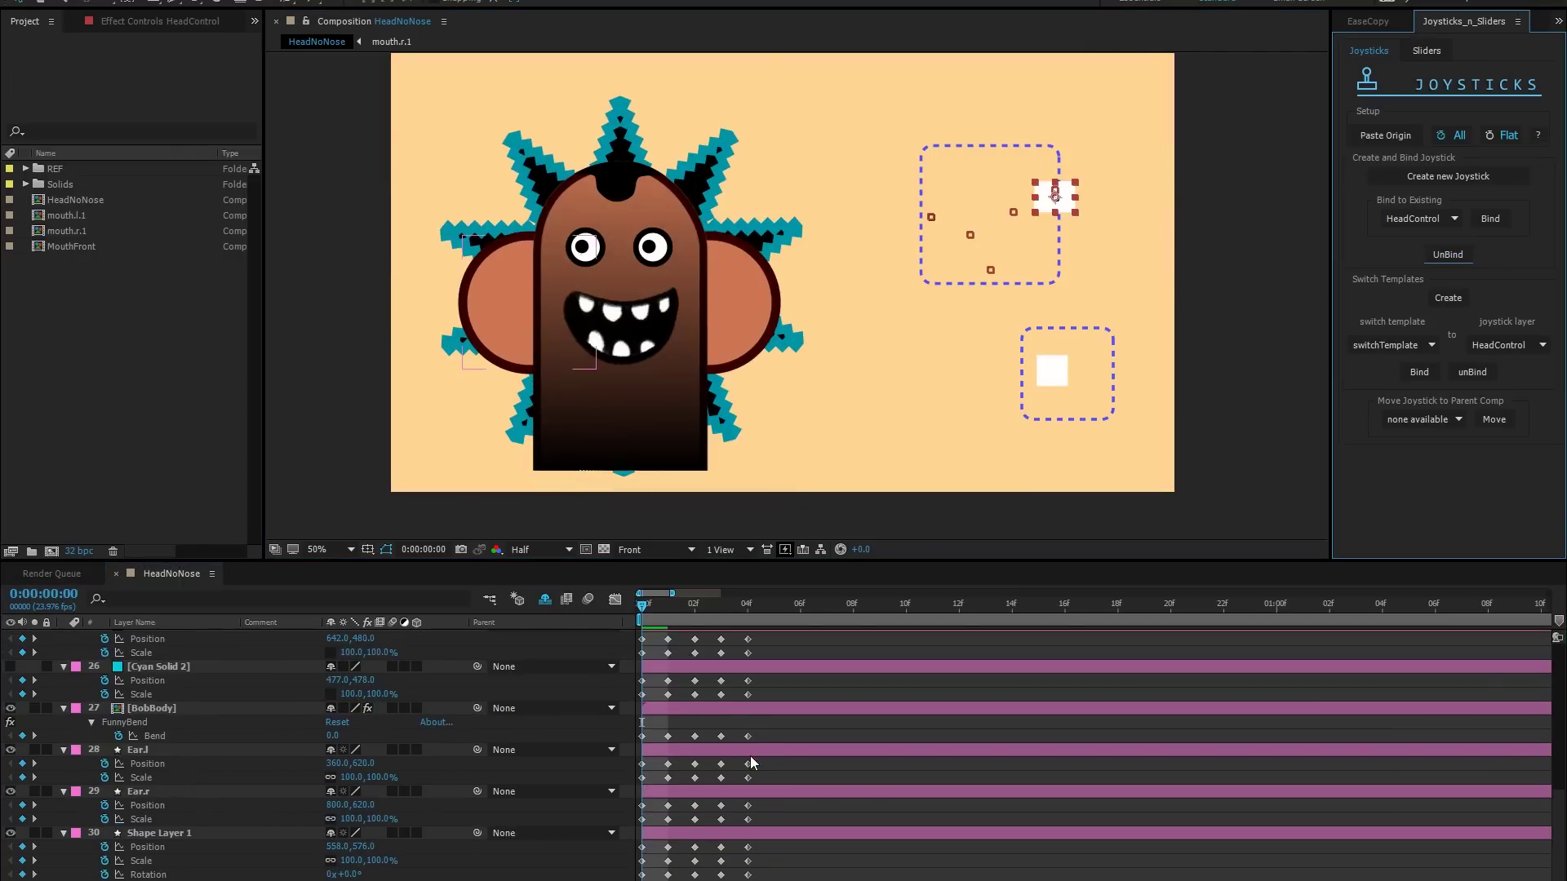
left_click(683, 605)
mouse_move(683, 605)
left_mouse_down()
mouse_move(736, 604)
mouse_move(671, 605)
left_mouse_up()
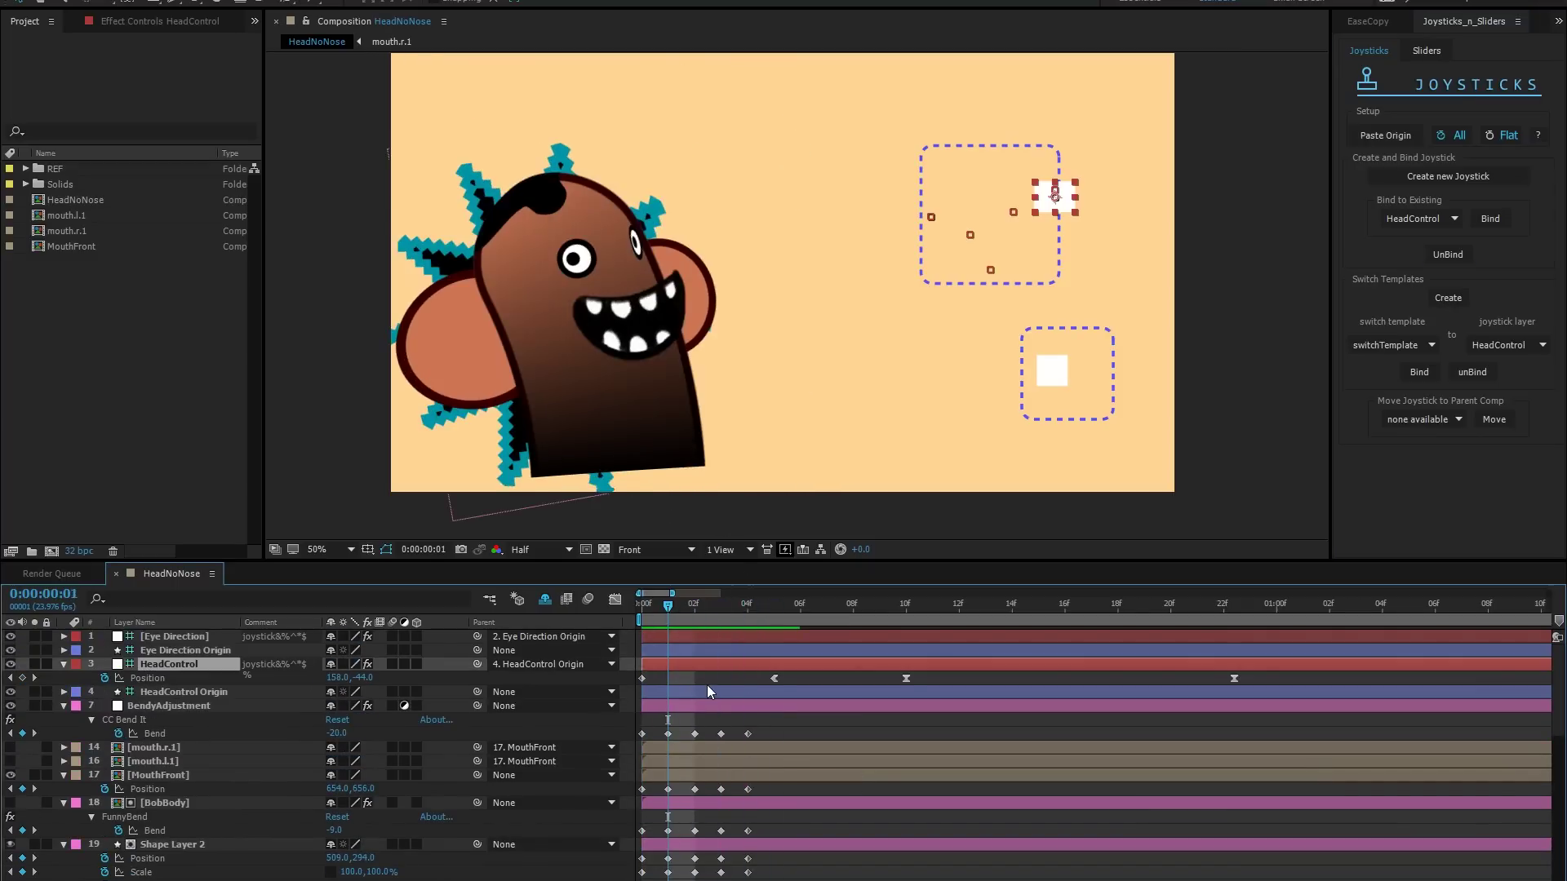
Bind all the character layers to HeadControl and scrub the timeline to test it
key("ctrl+a")
left_click(1420, 219)
left_click(1421, 236)
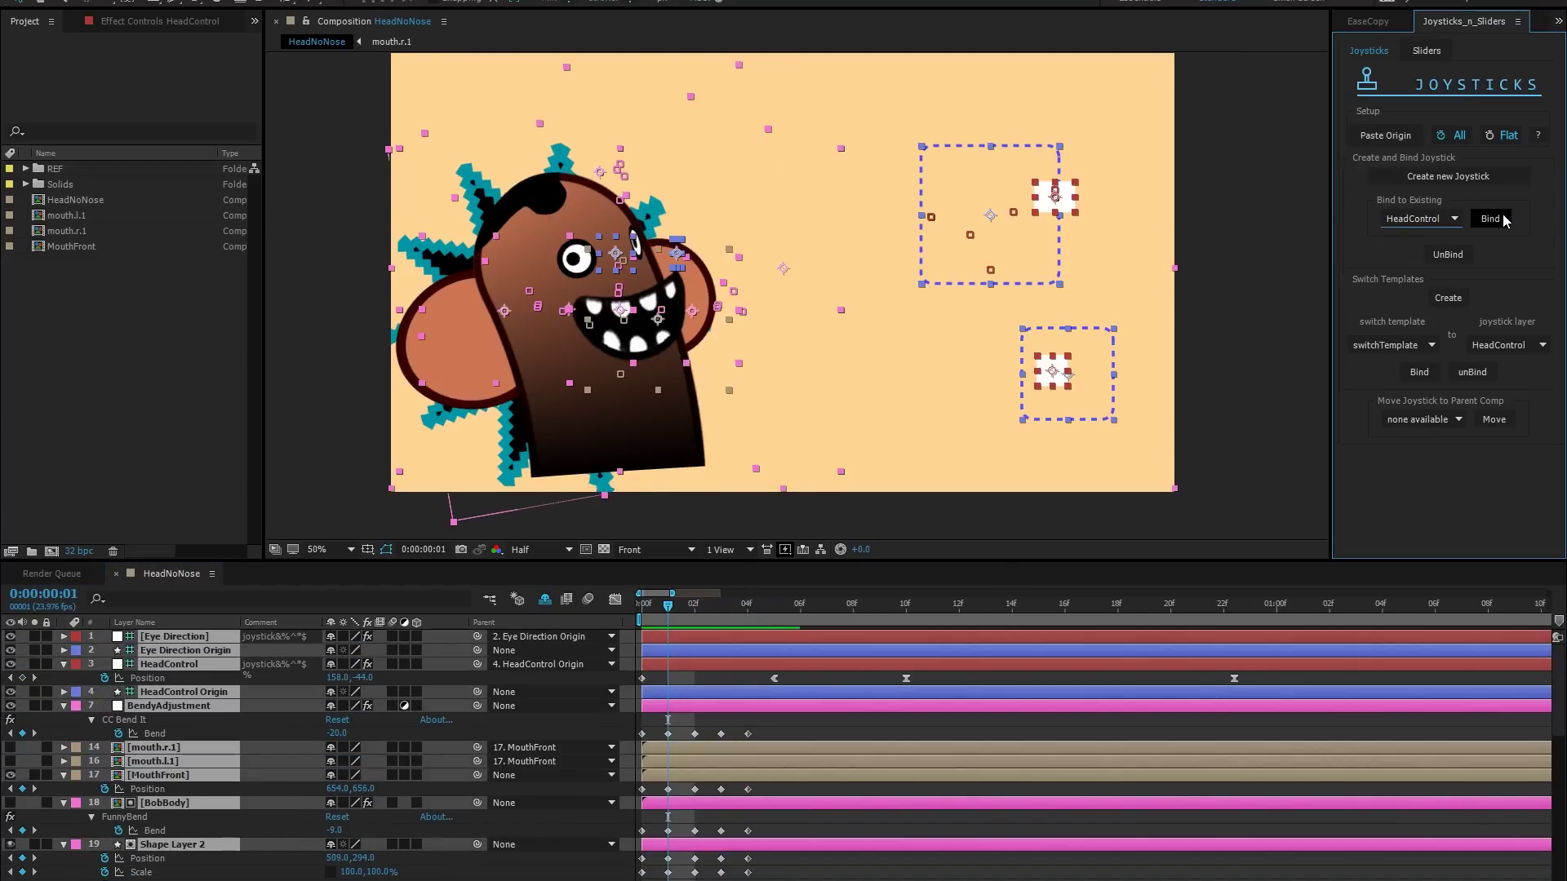
left_click(1490, 219)
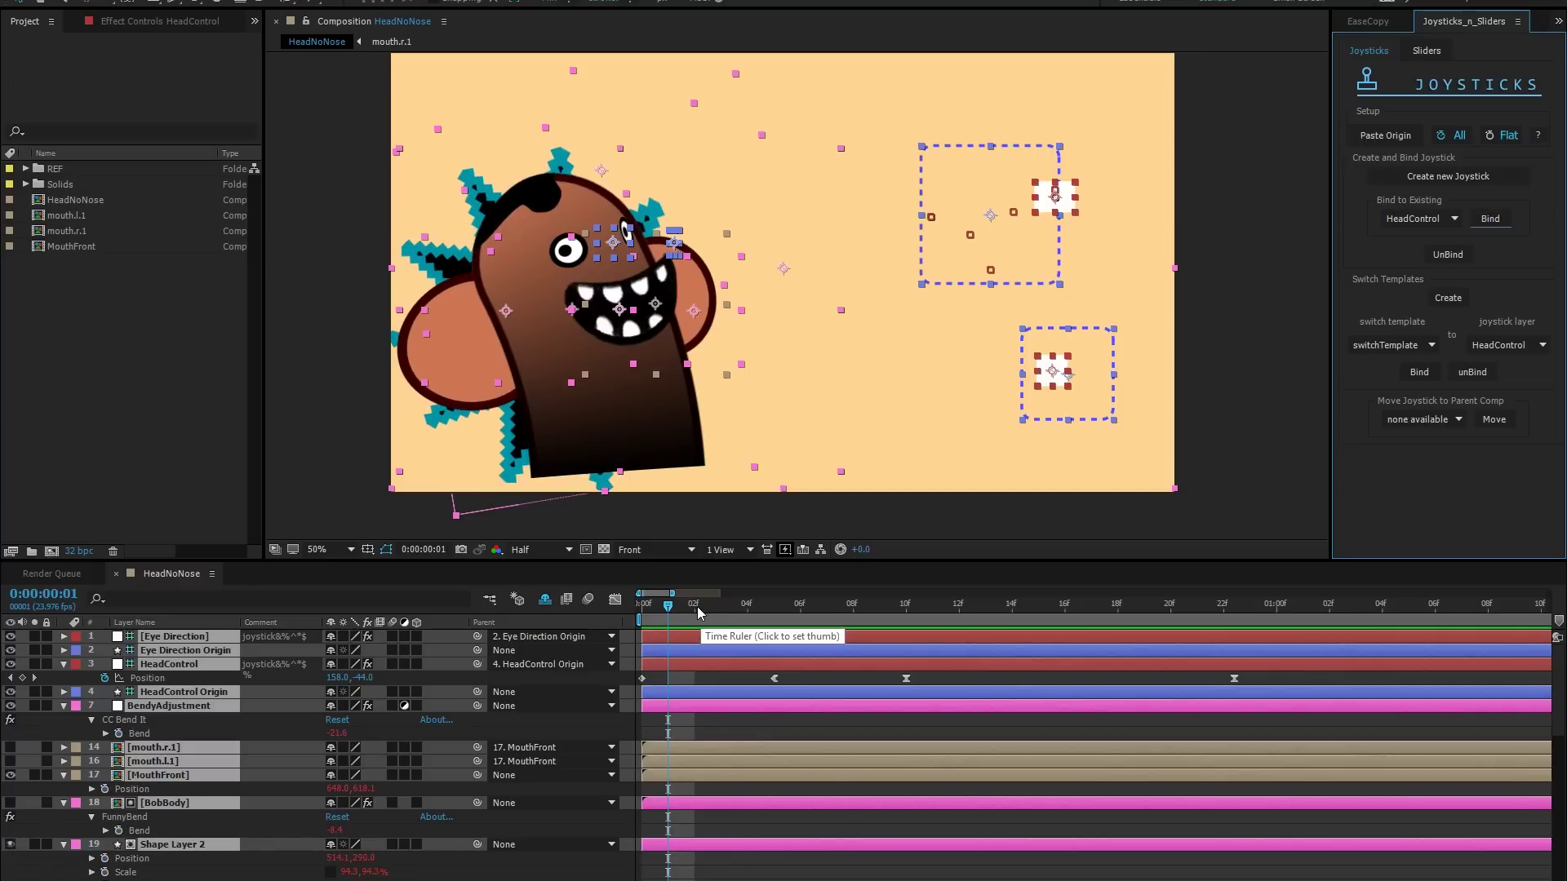
left_click_drag(697, 608, 1007, 604)
left_click(1140, 726)
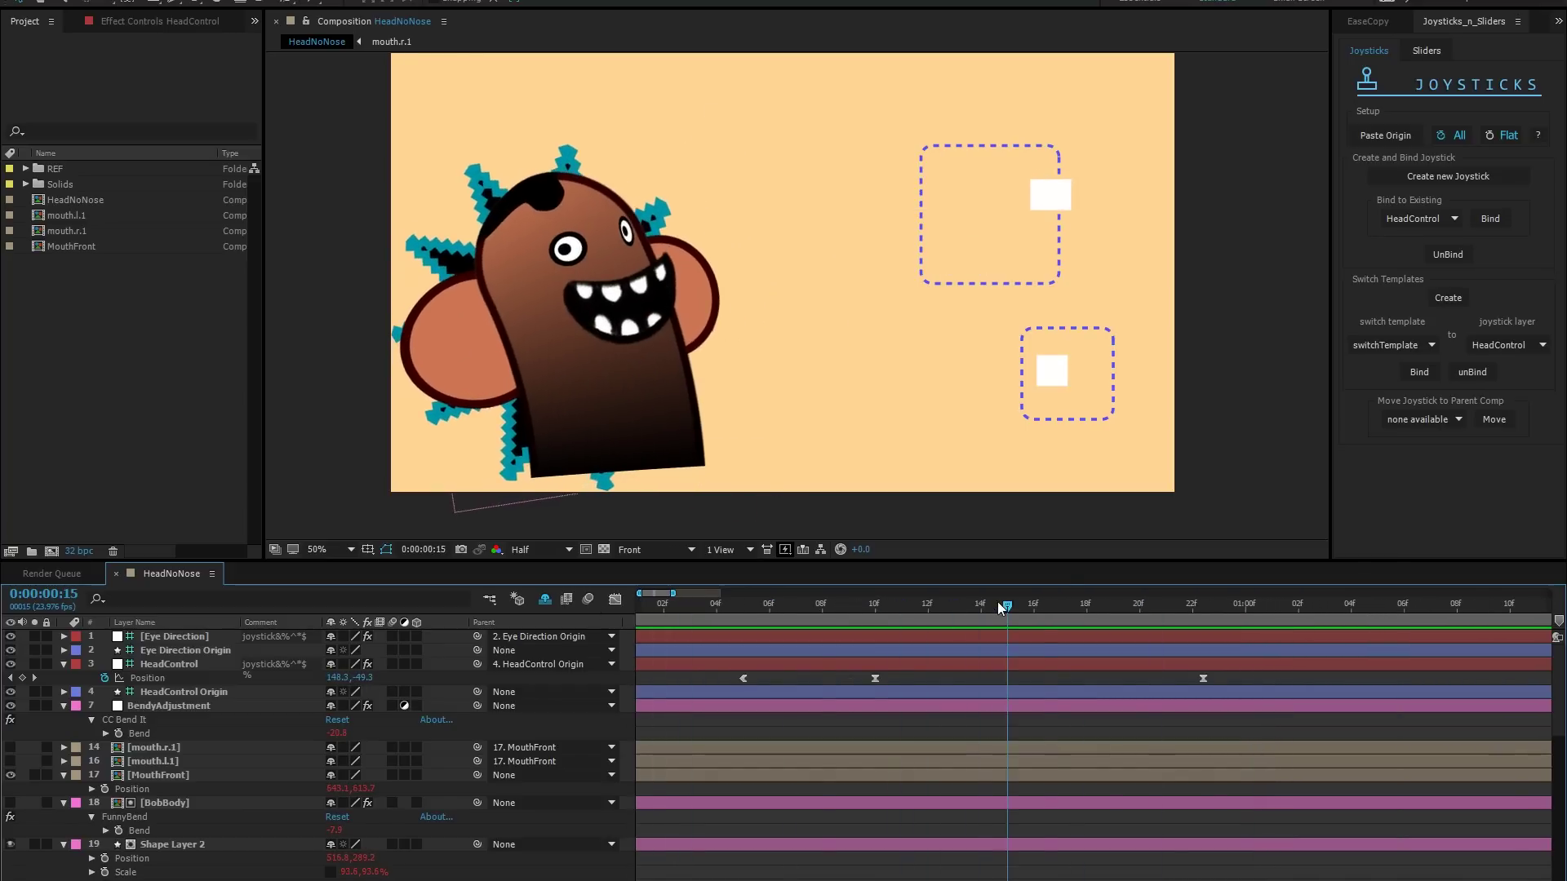
Create a switch template named MouthSwitch and open its comp with the transparency grid on
left_click(1449, 300)
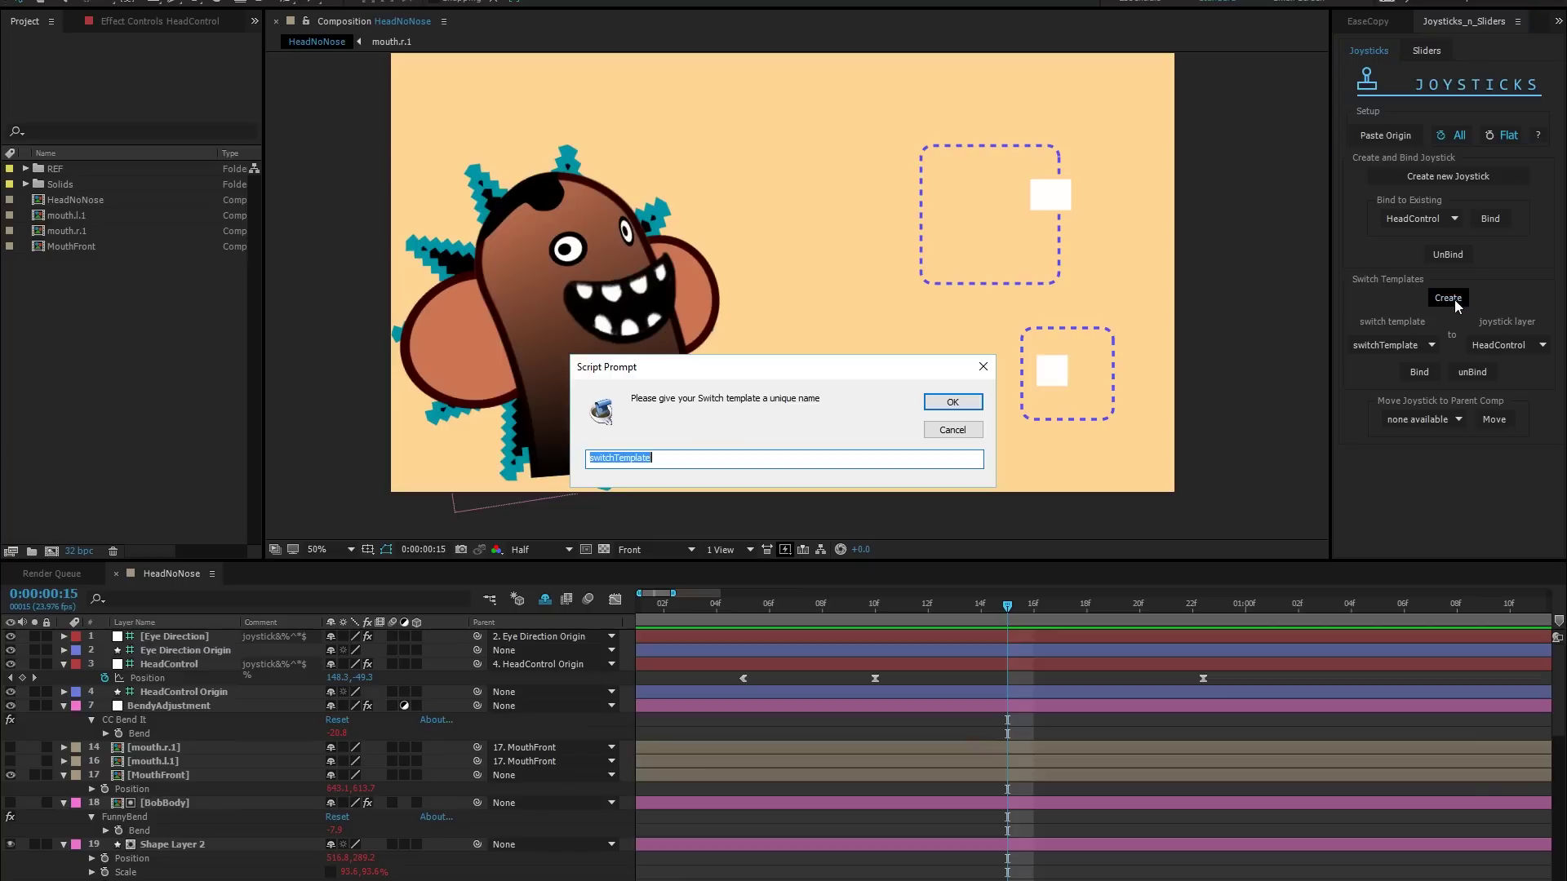
type("MouthSwitch")
key("Return")
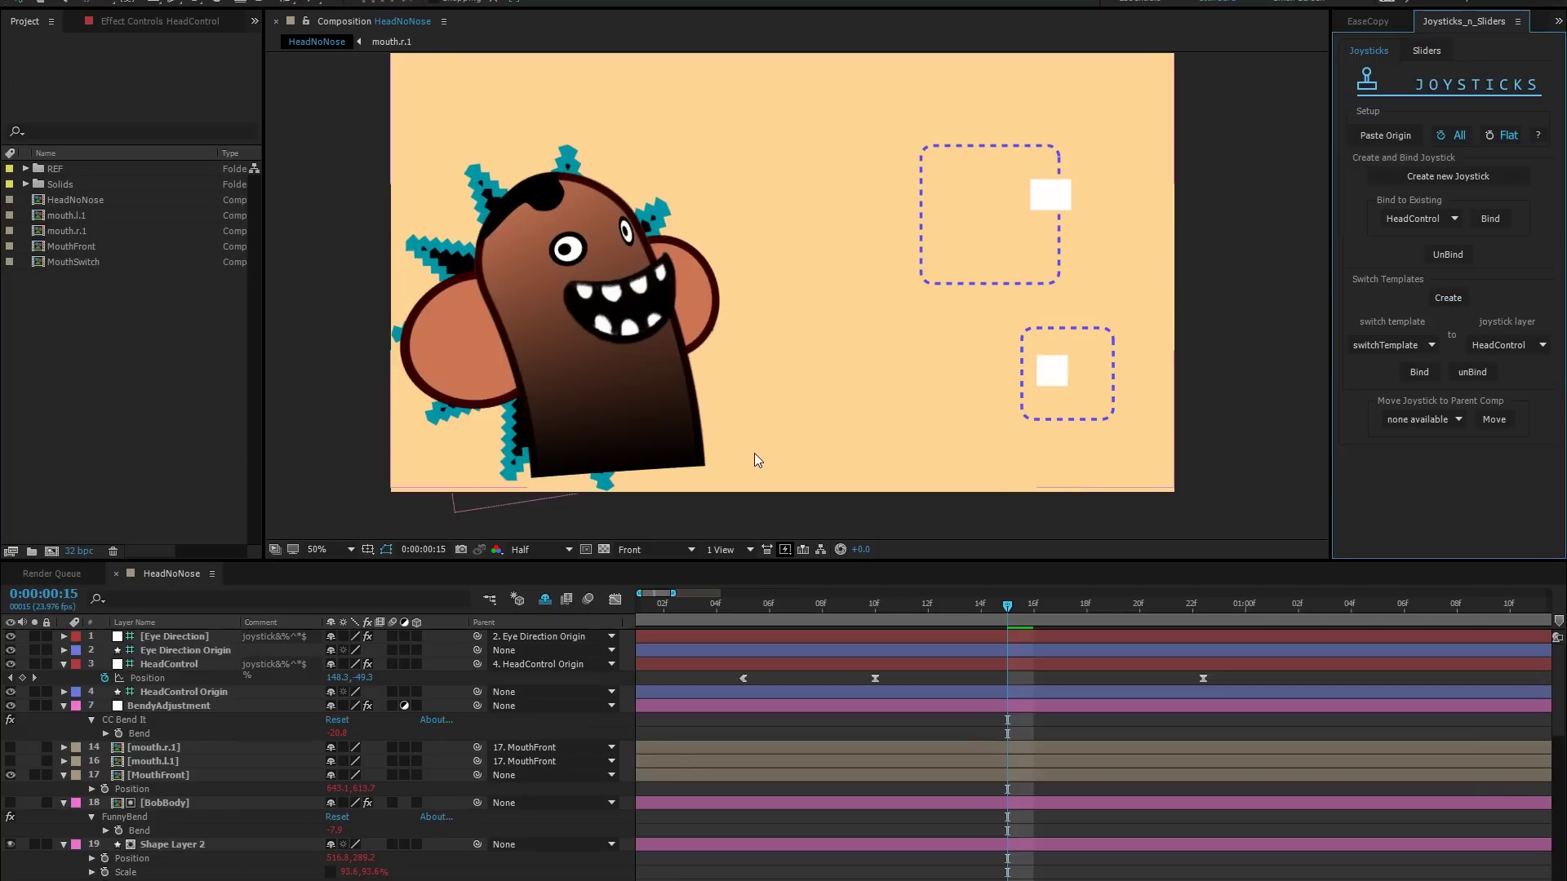
double_click(67, 259)
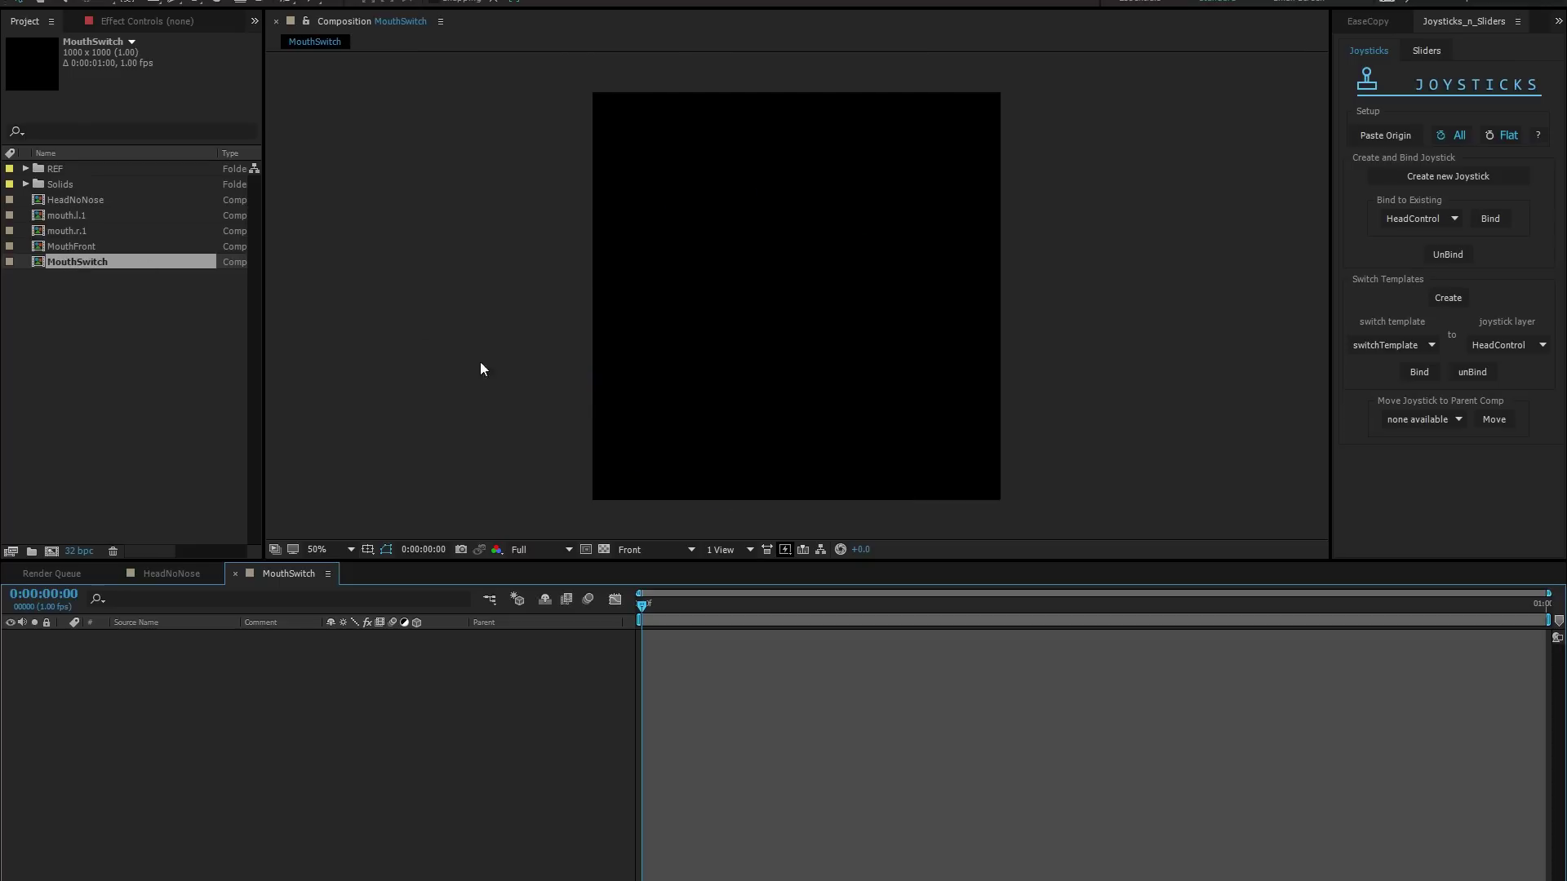
left_click(604, 550)
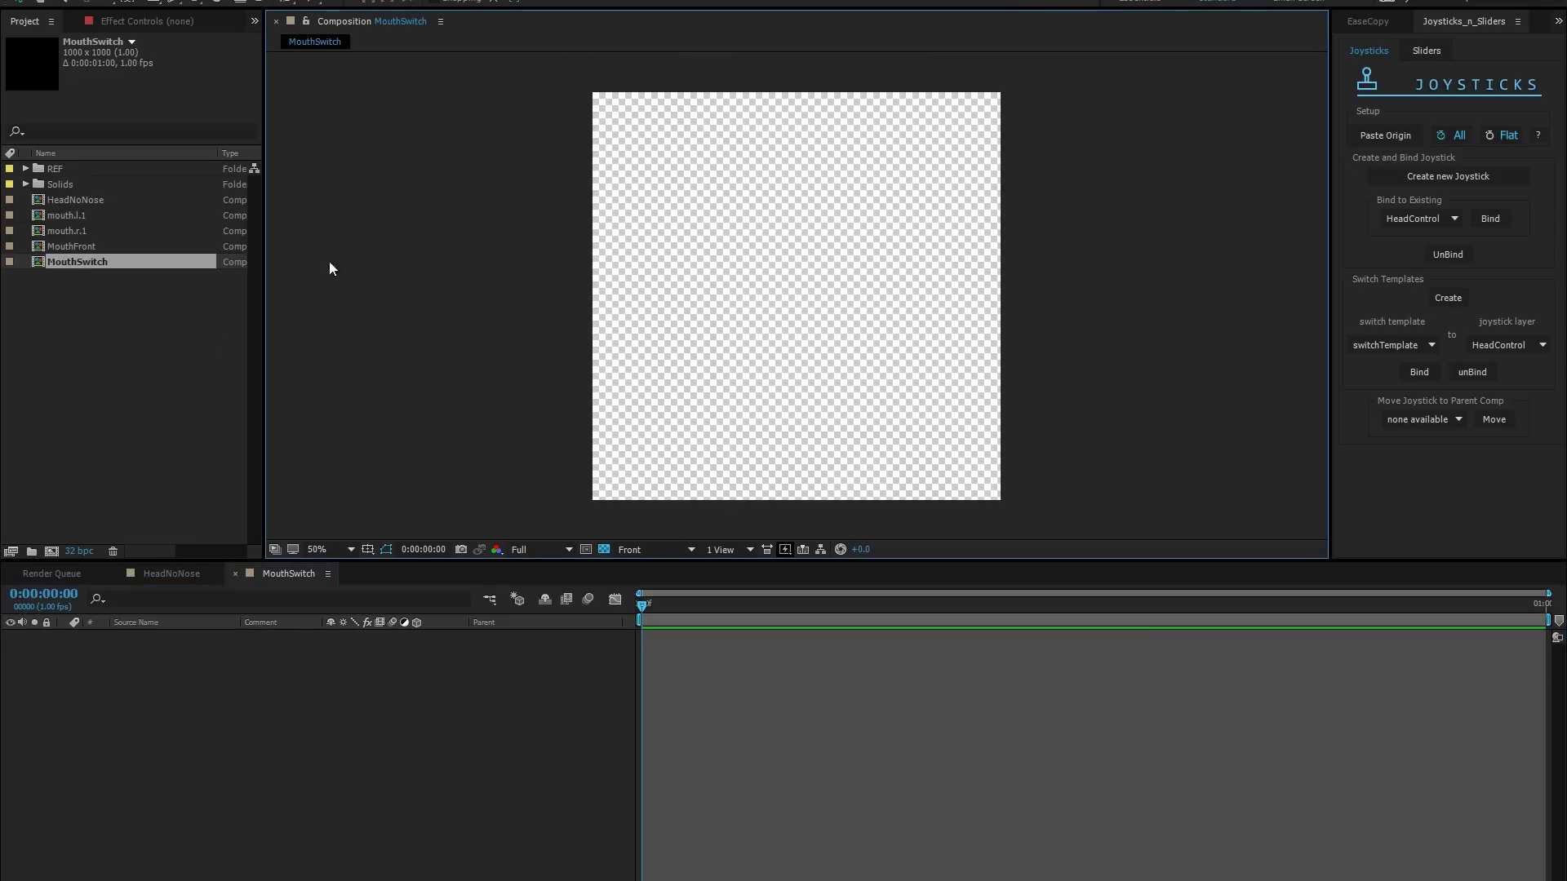
Add MouthFront centred, mouth.r.1 to the right and mouth.l.1 to the left
left_click(84, 245)
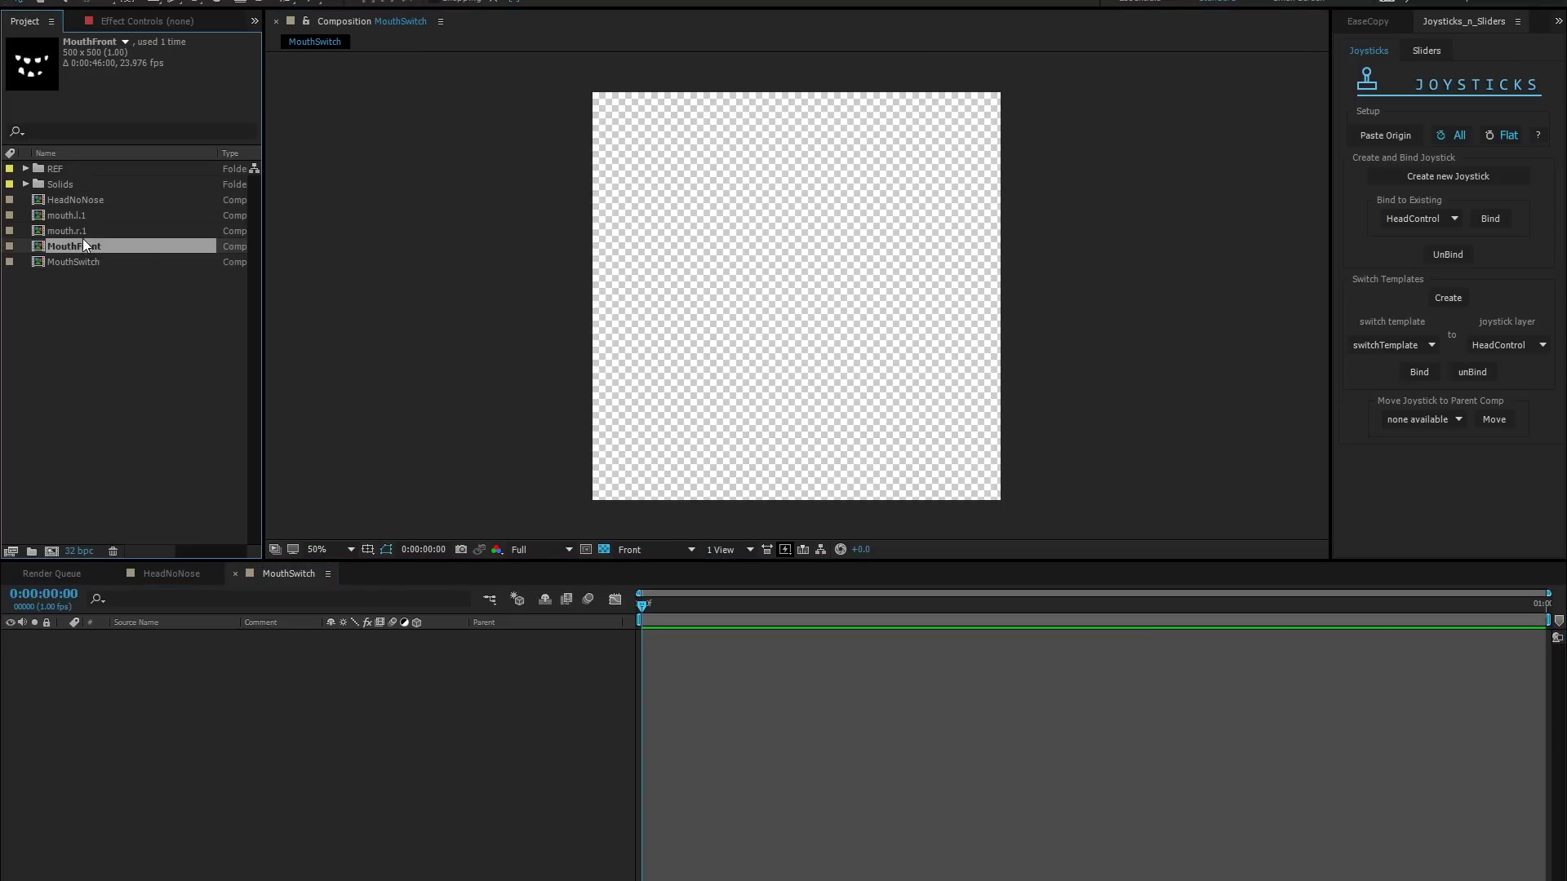
left_click_drag(71, 244, 179, 653)
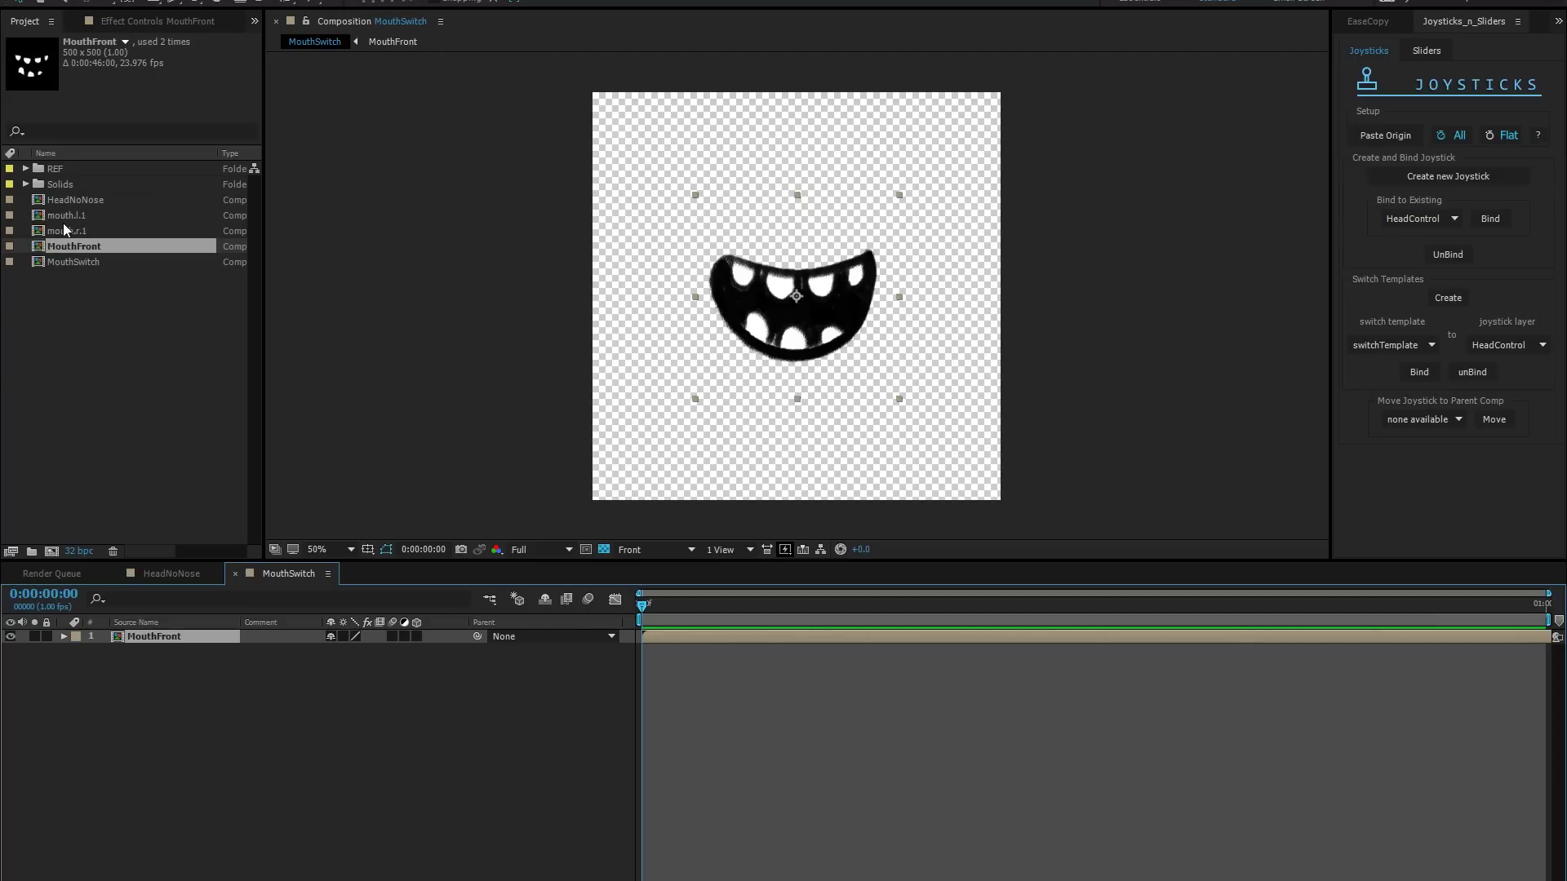
left_click_drag(62, 229, 155, 658)
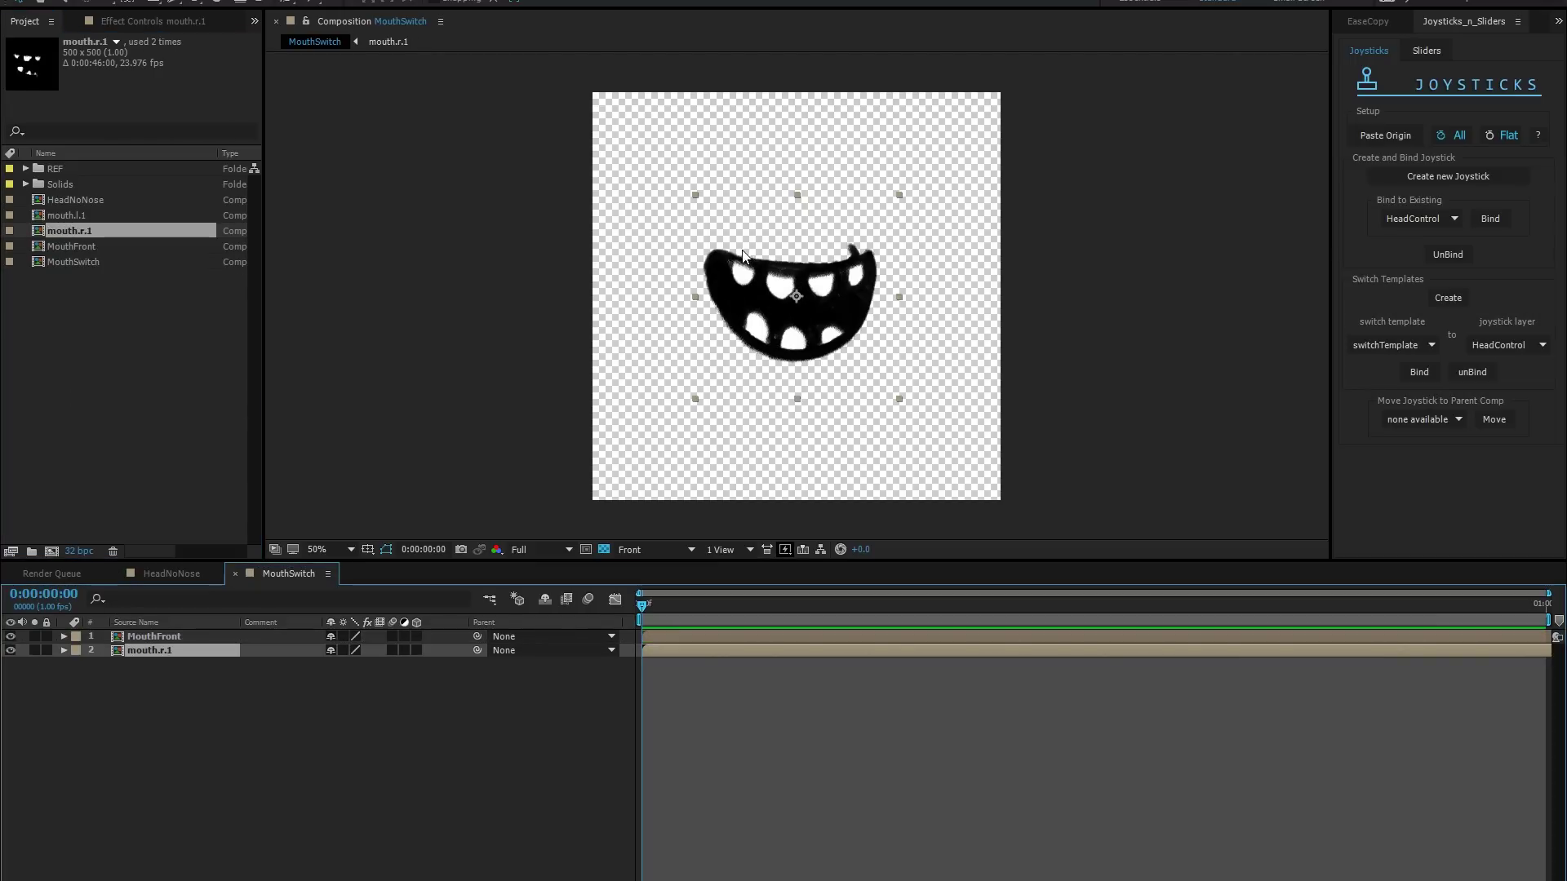
left_click_drag(784, 243, 977, 252)
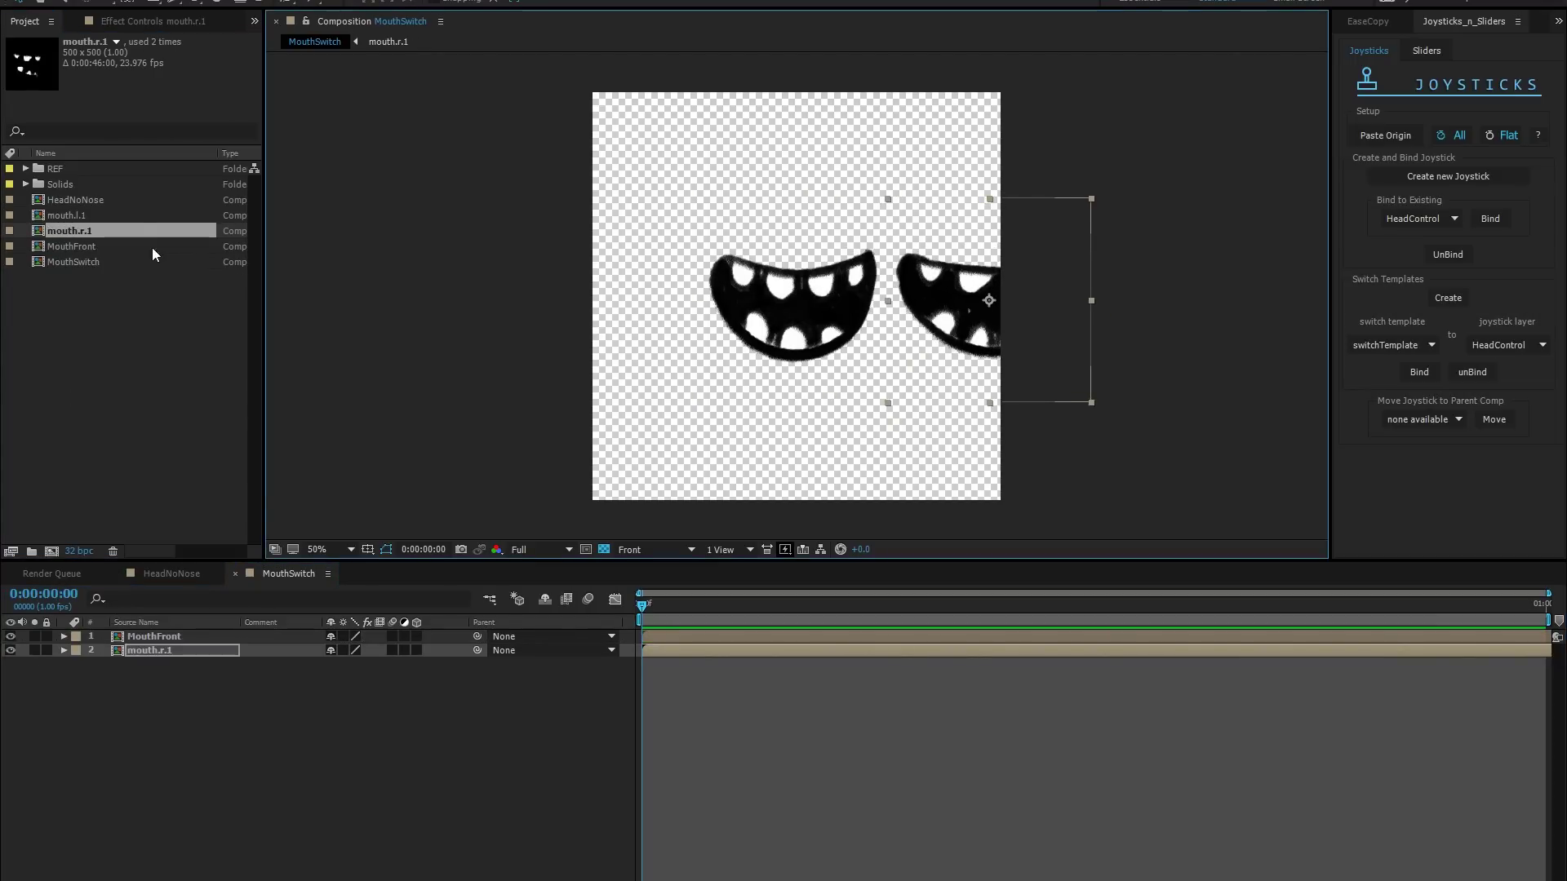
left_click_drag(73, 215, 77, 666)
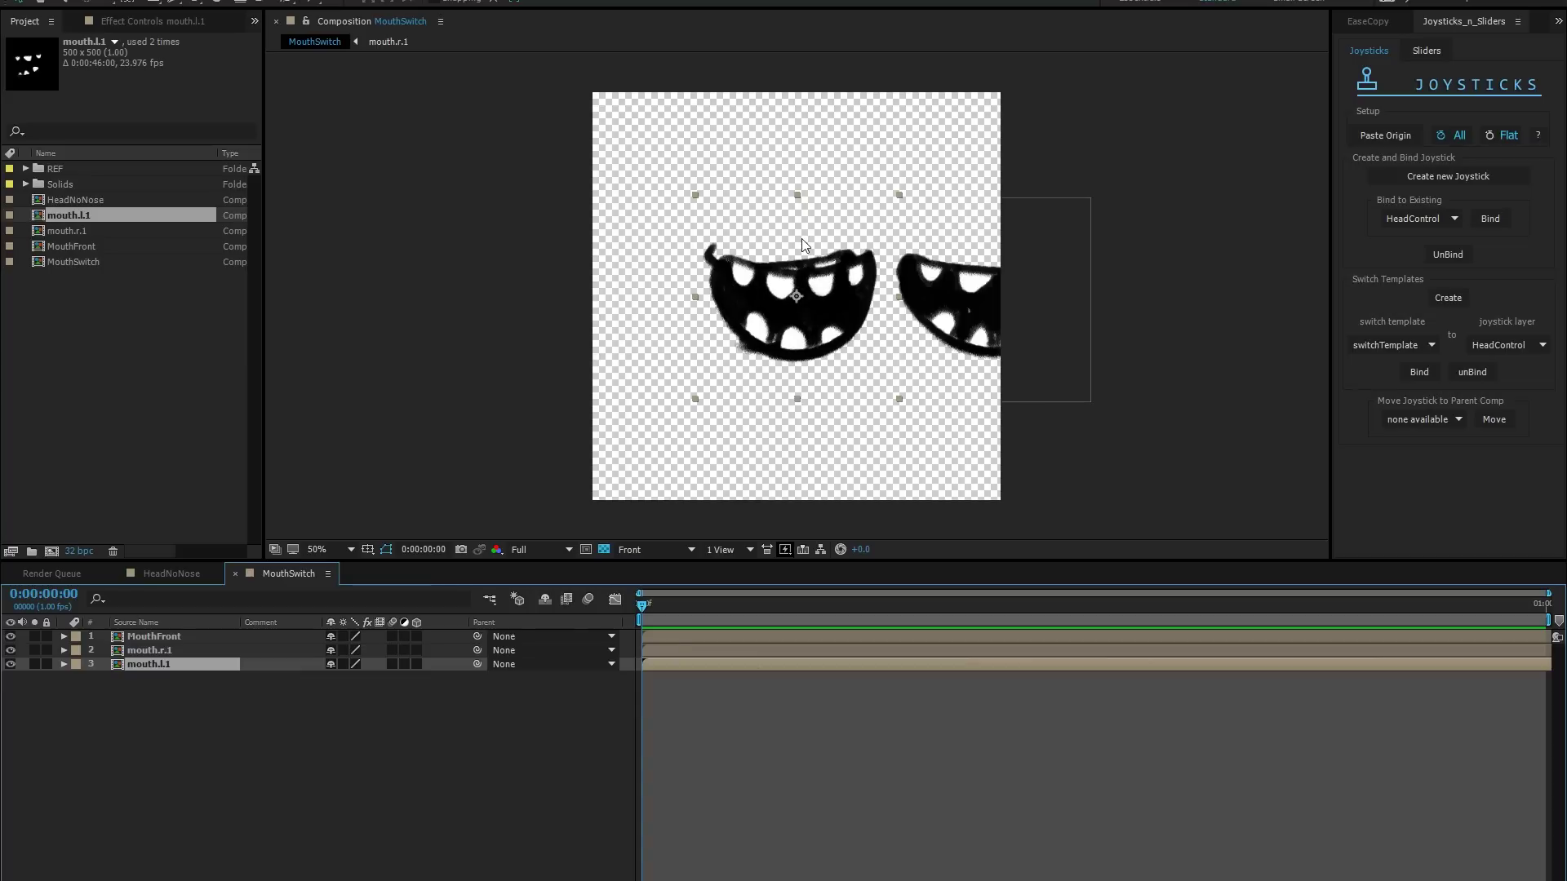
left_click_drag(801, 238, 627, 245)
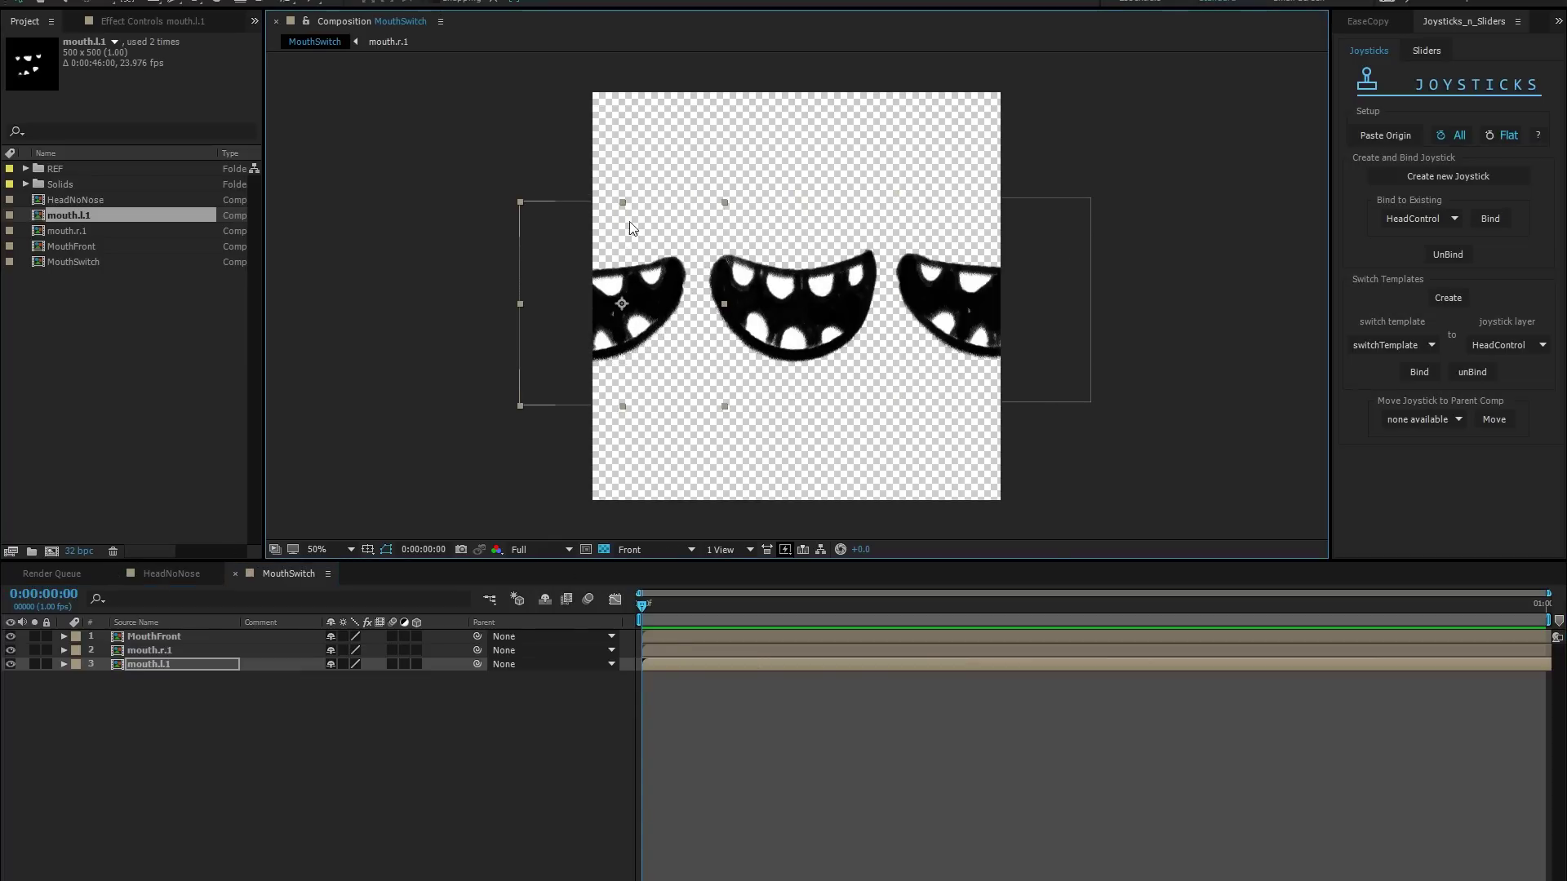
left_click(186, 570)
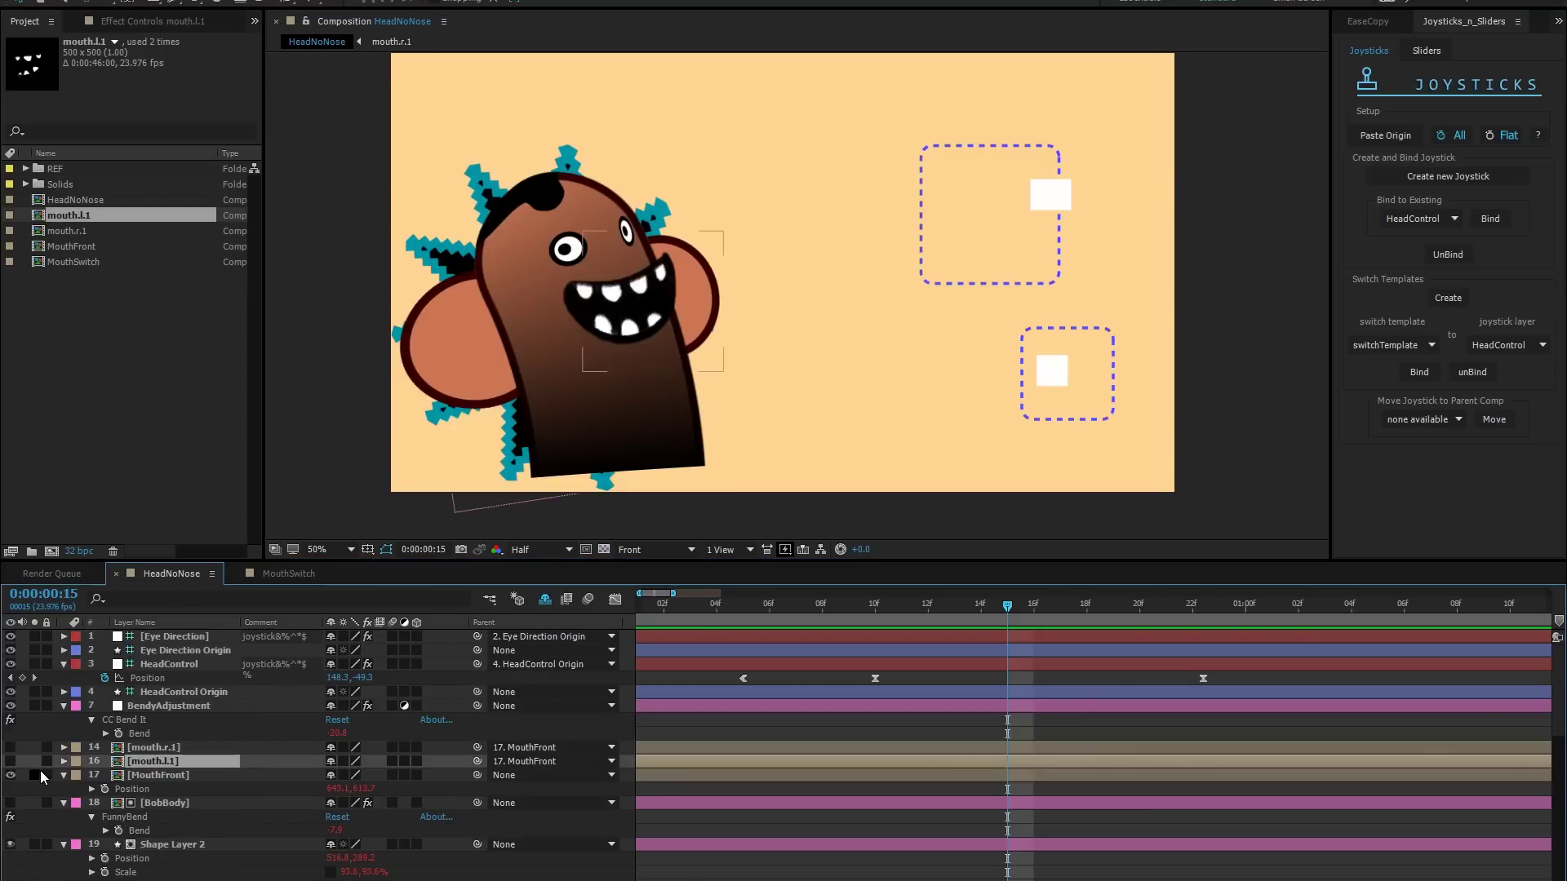
Turn on the mouth.l.1 and mouth.r.1 layers and scrub through time to check the mouths
left_click(10, 760)
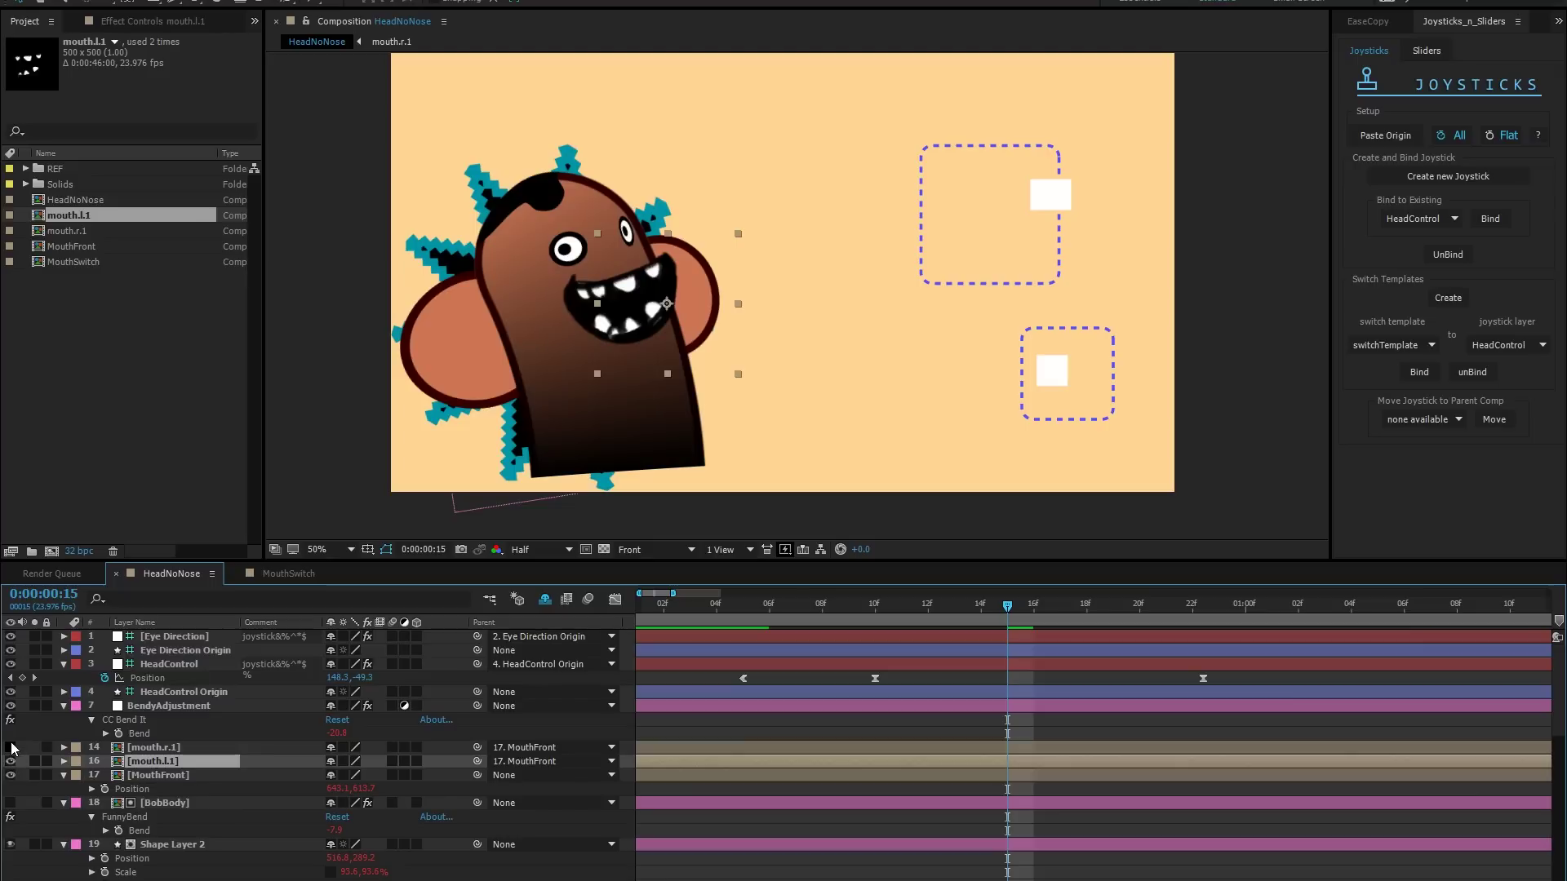
left_click(11, 747)
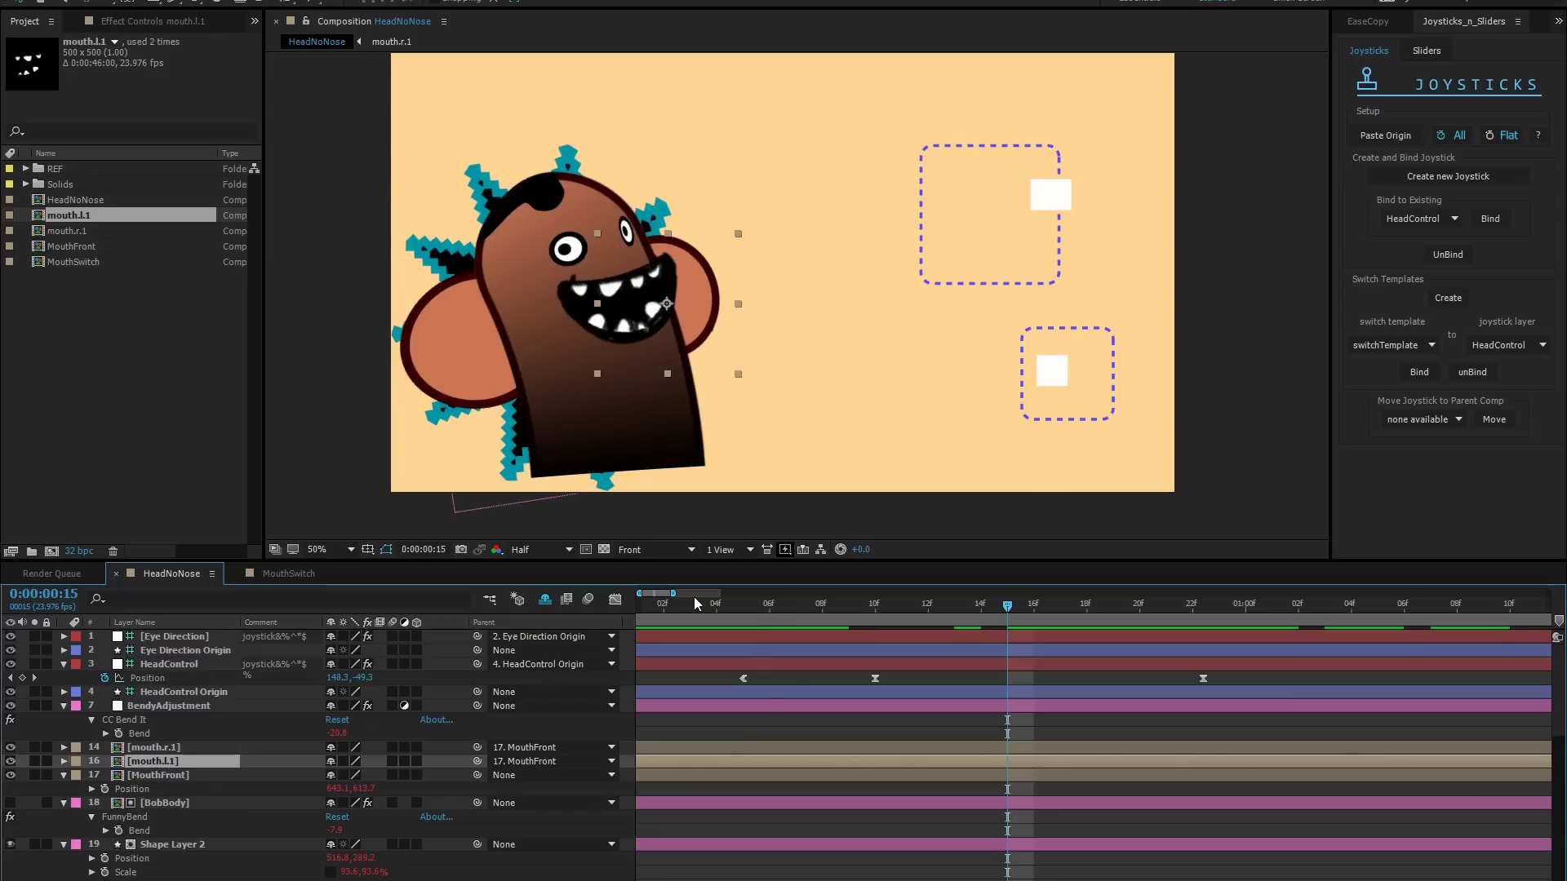
left_click_drag(767, 606, 929, 606)
left_click(294, 573)
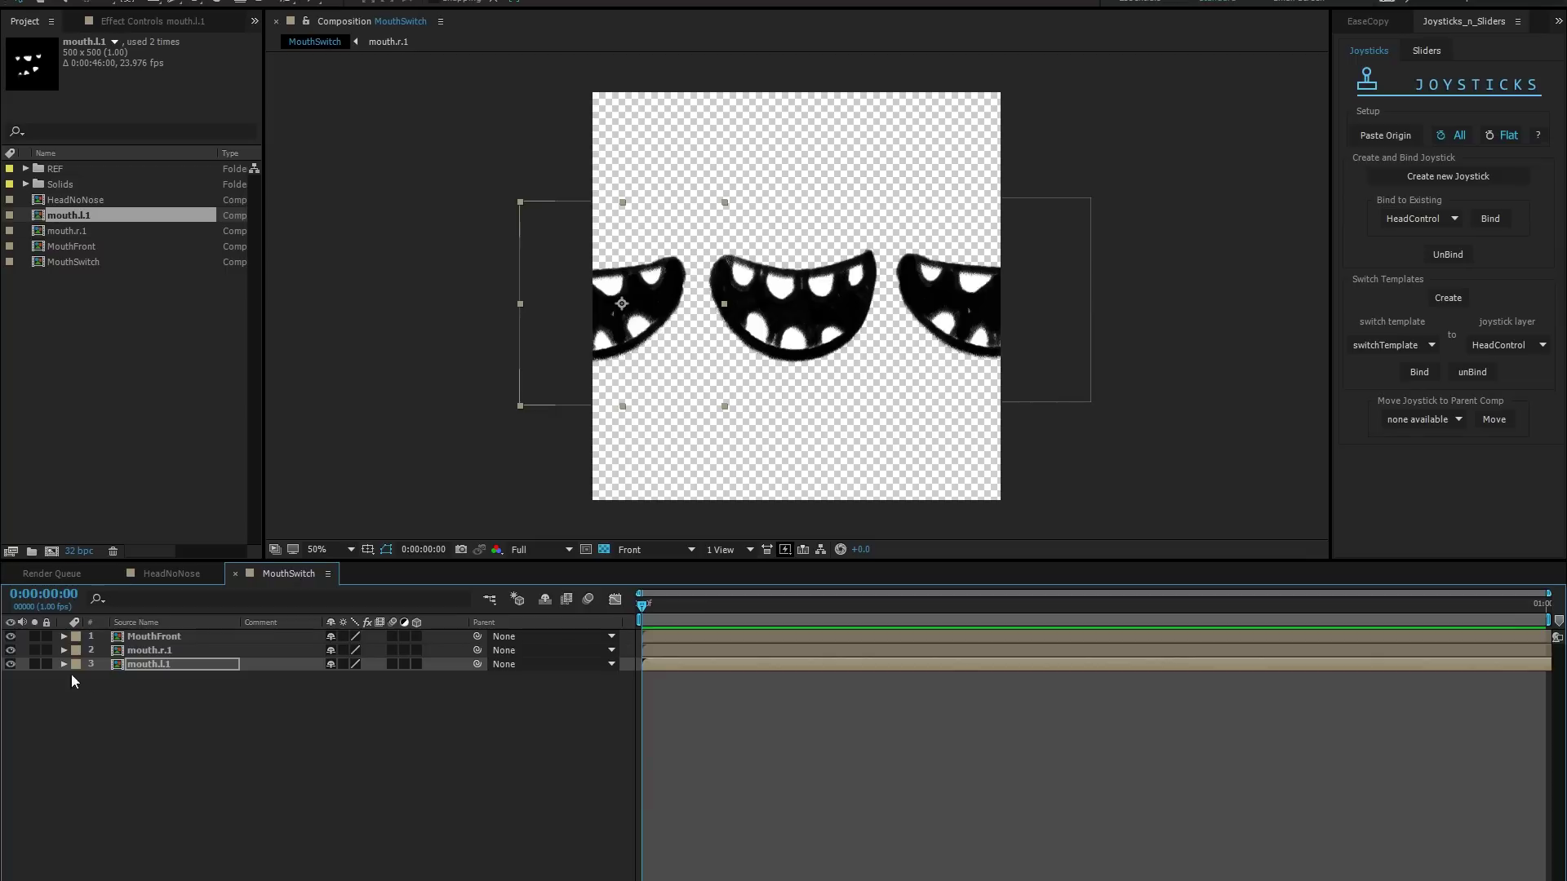
left_click(171, 573)
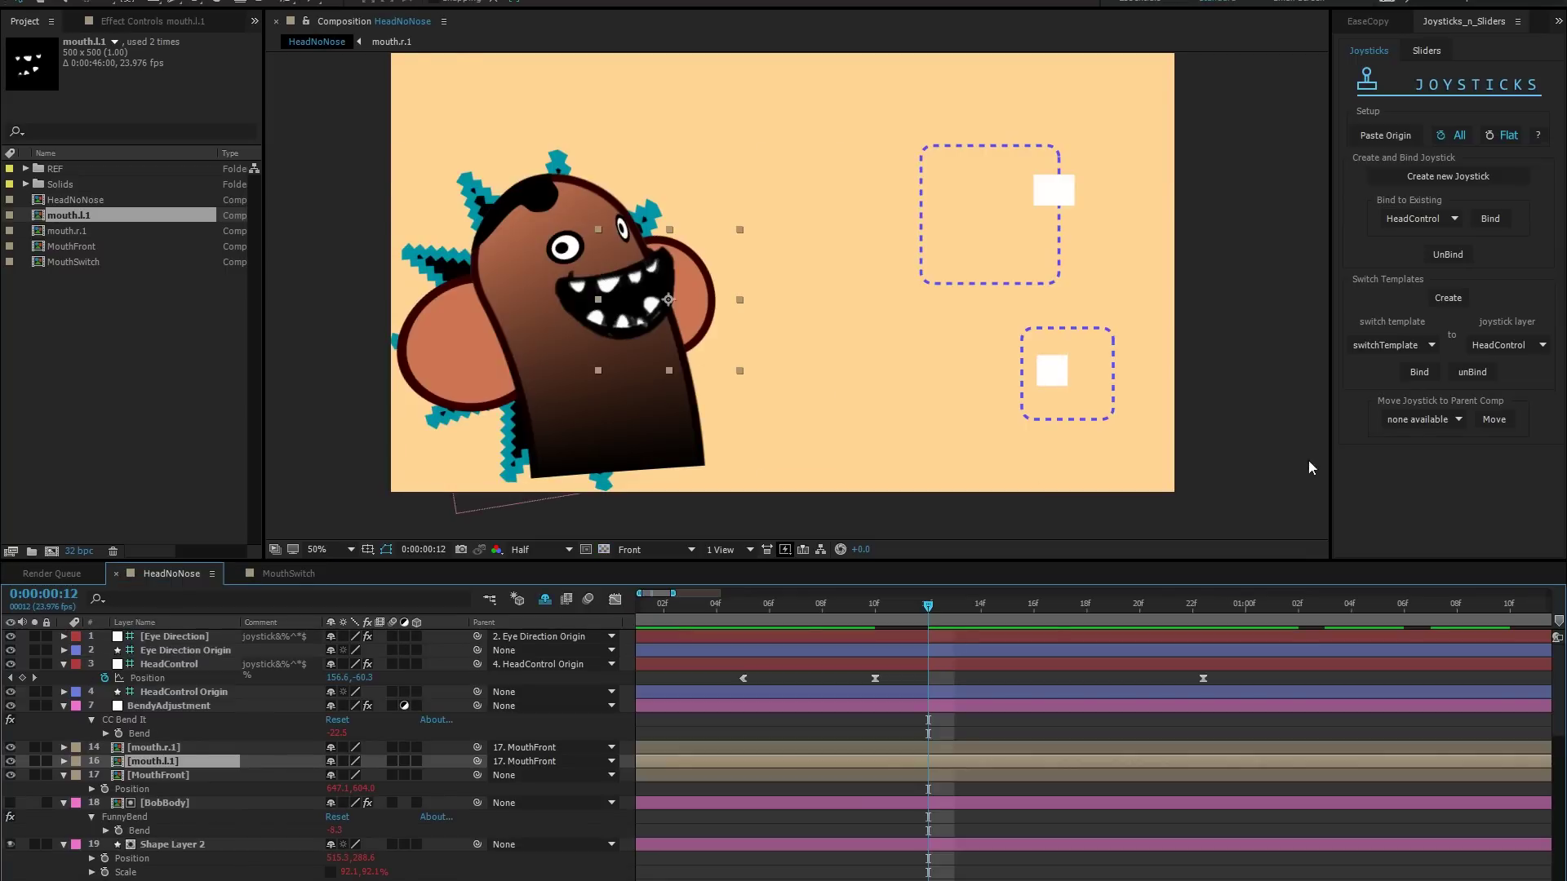
Bind the MouthSwitch template to the HeadControl joystick layer and preview the mouth switching
left_click(1376, 350)
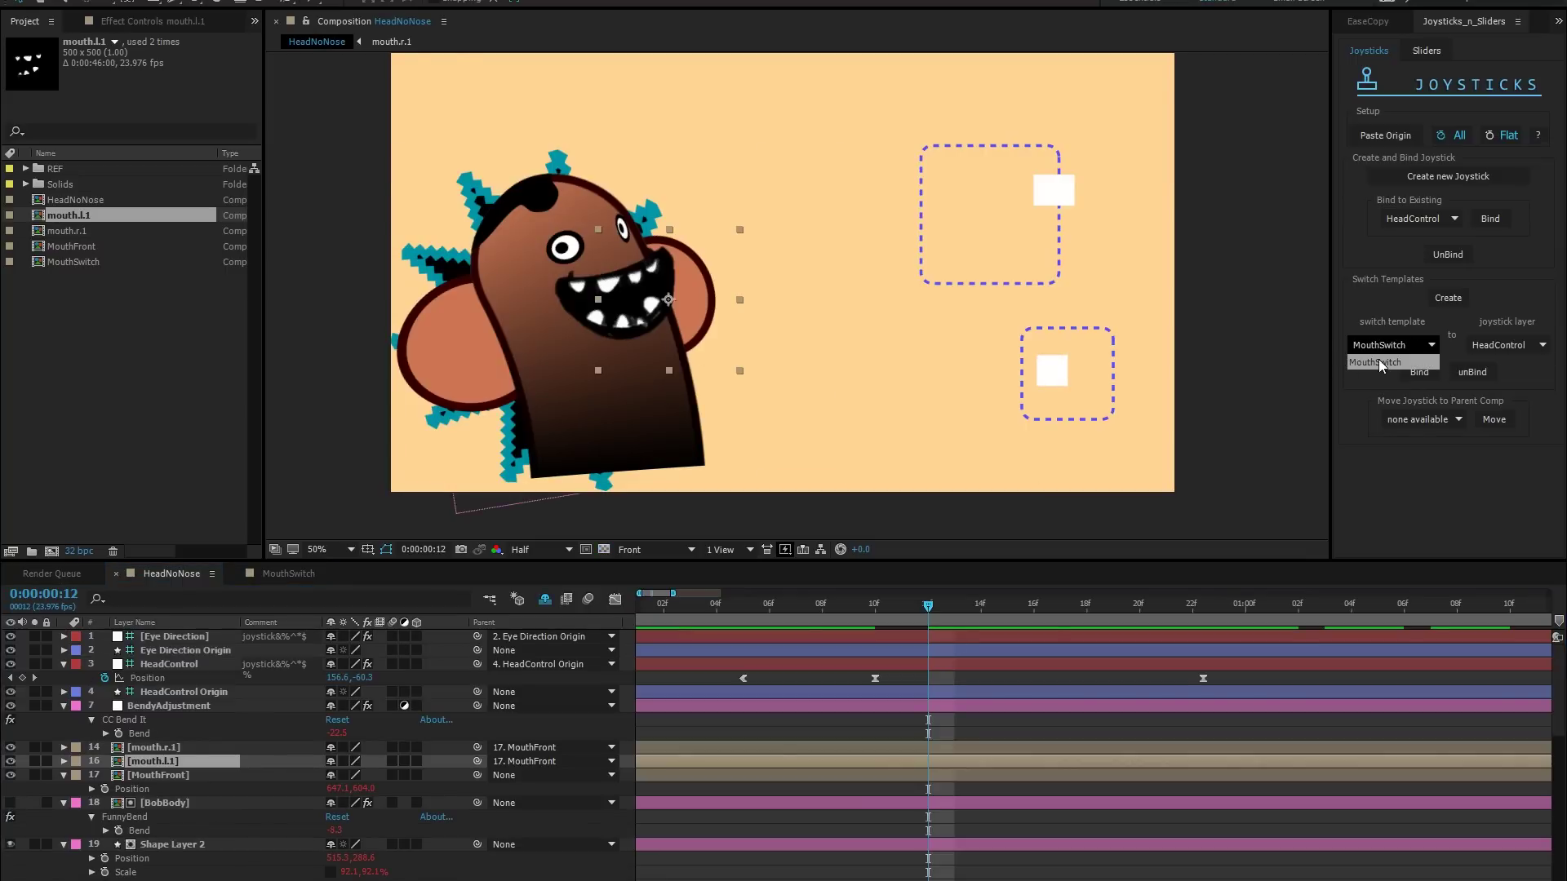
left_click(1379, 361)
left_click(1487, 346)
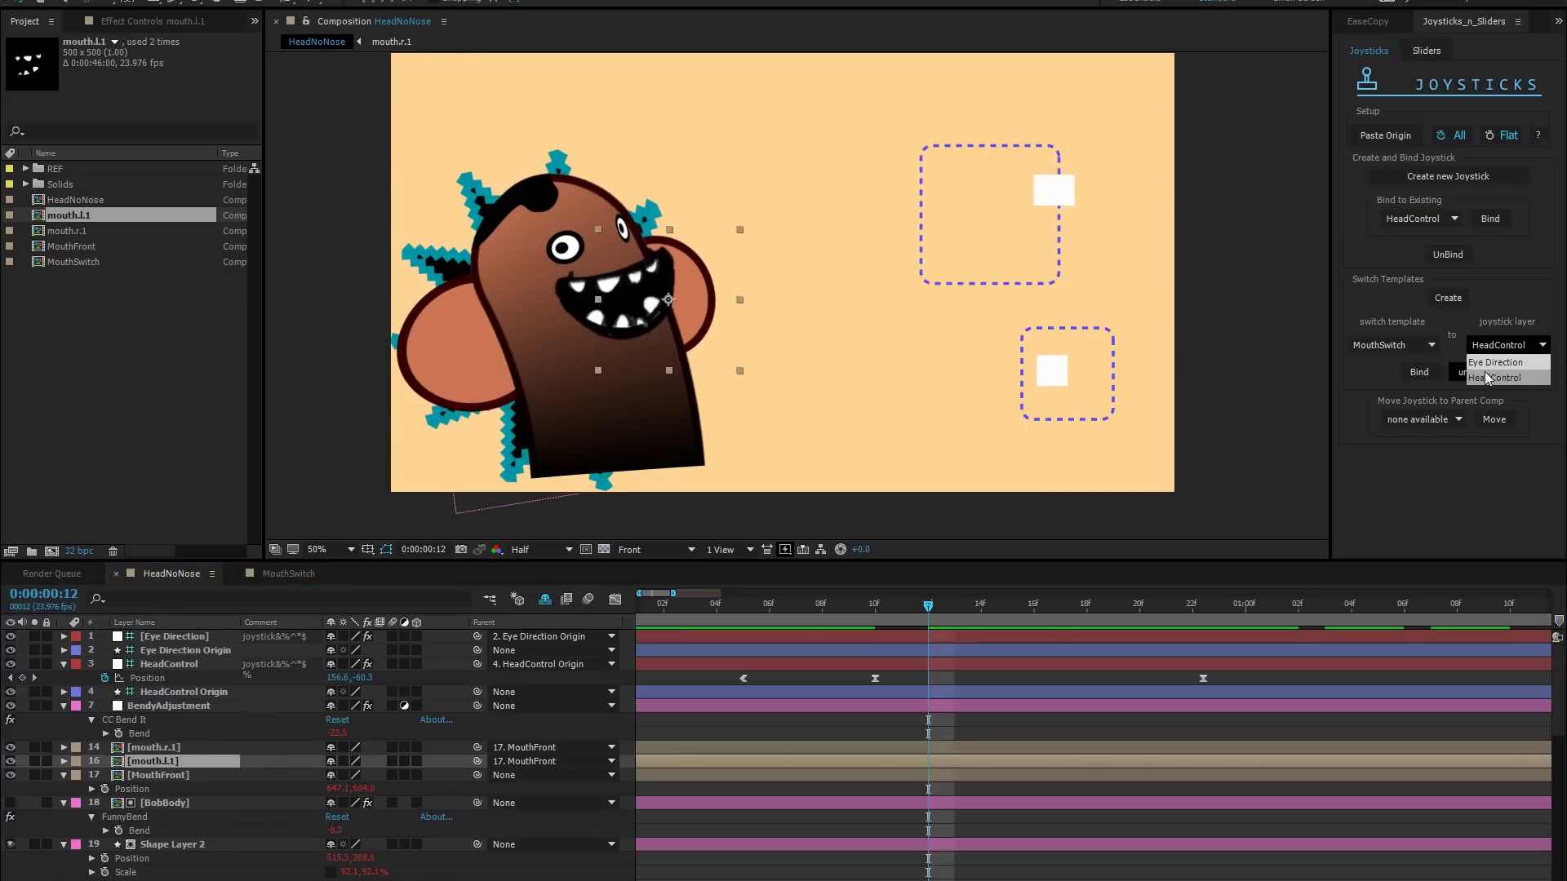
left_click(1487, 378)
left_click(1419, 372)
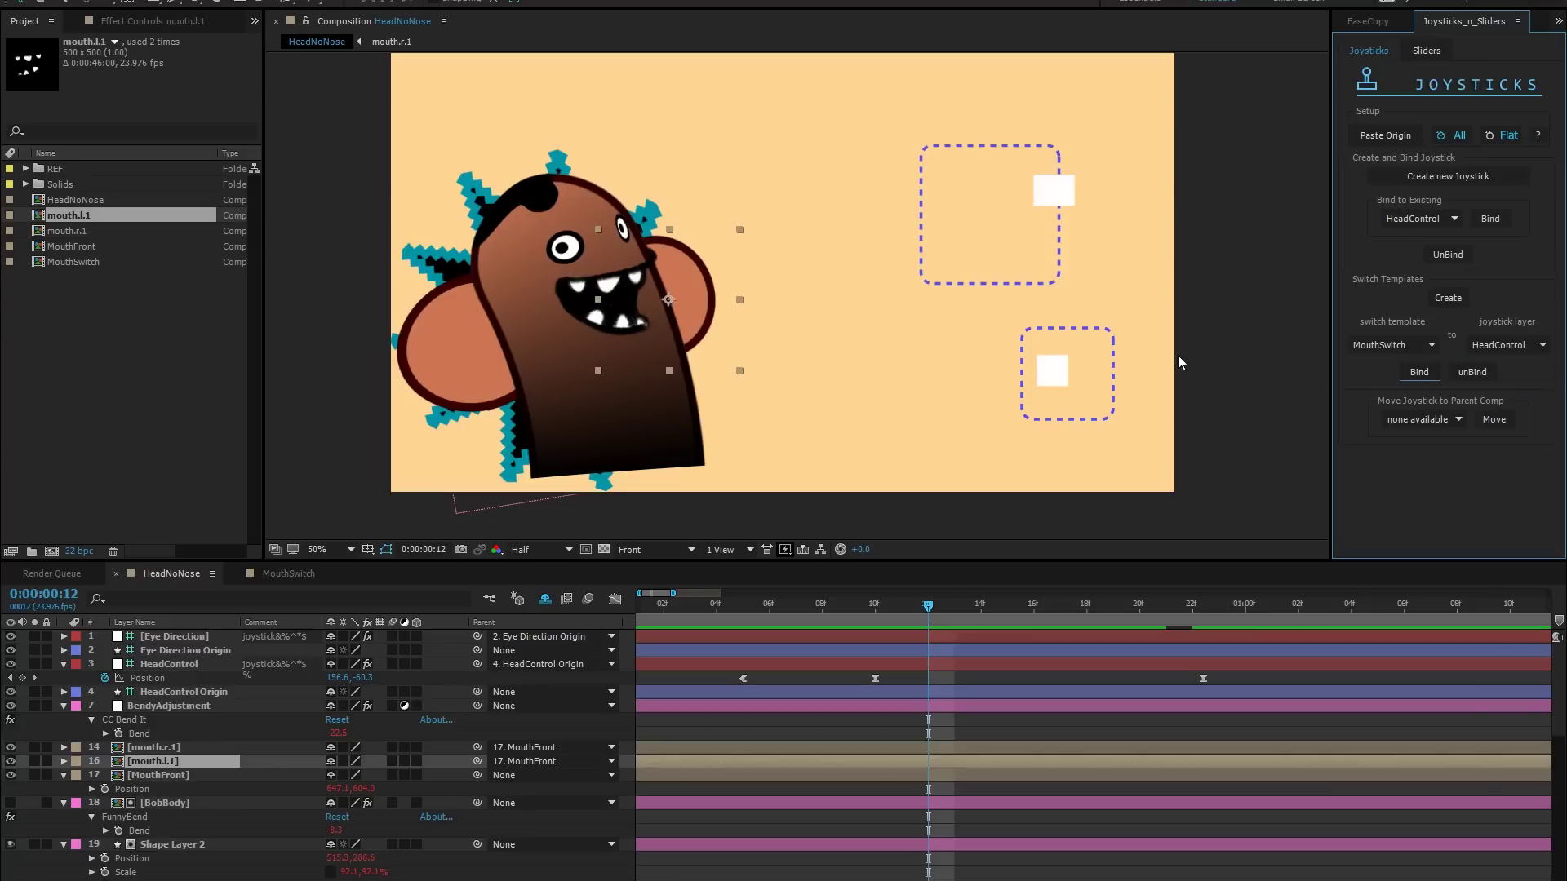
key("space")
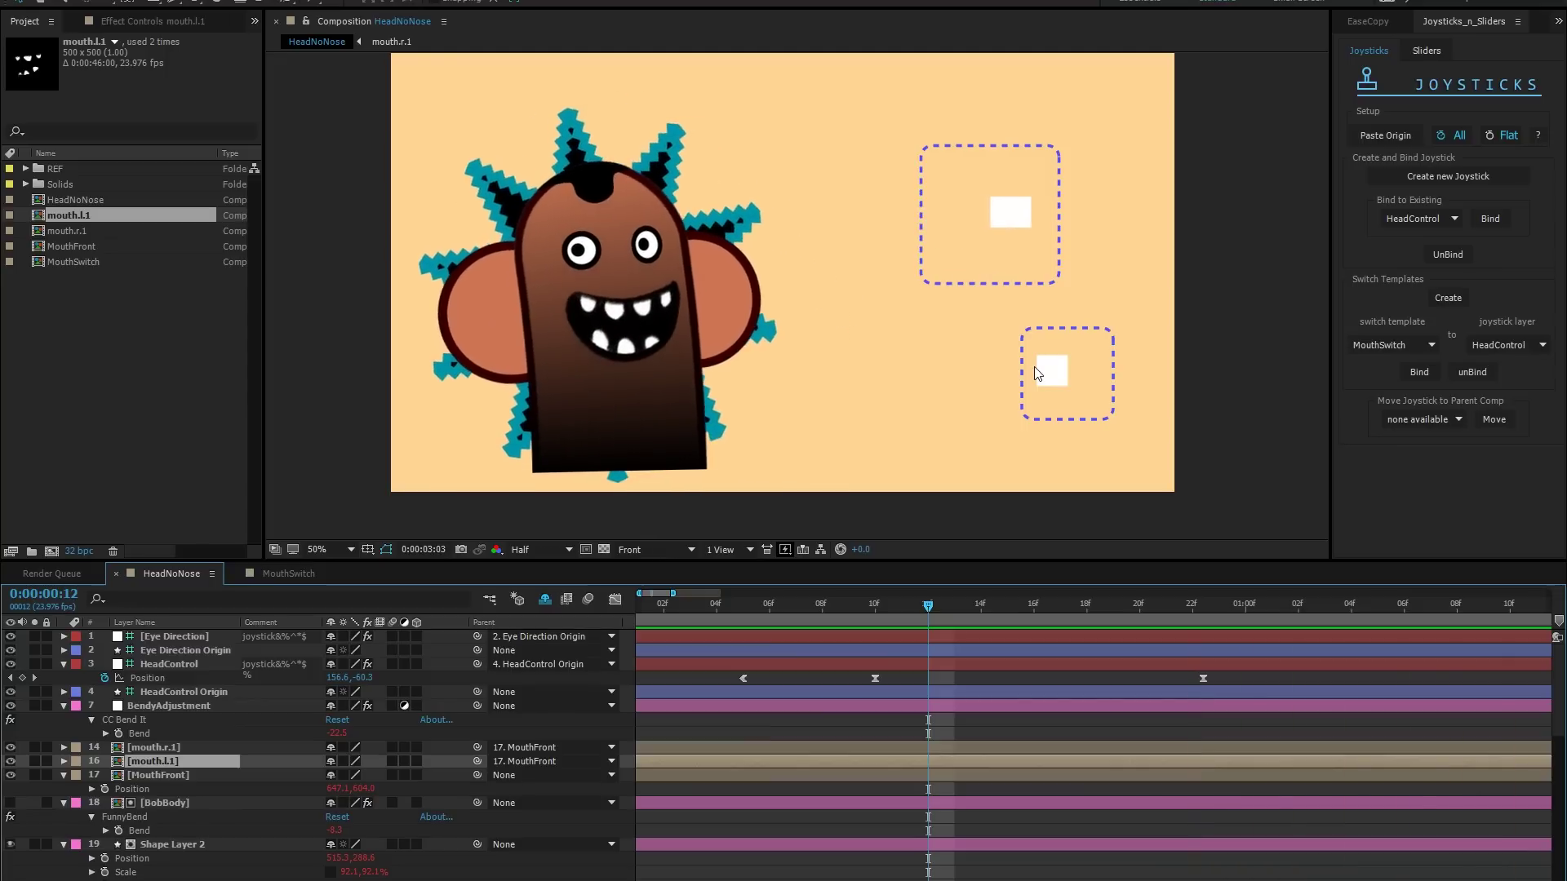
key("space")
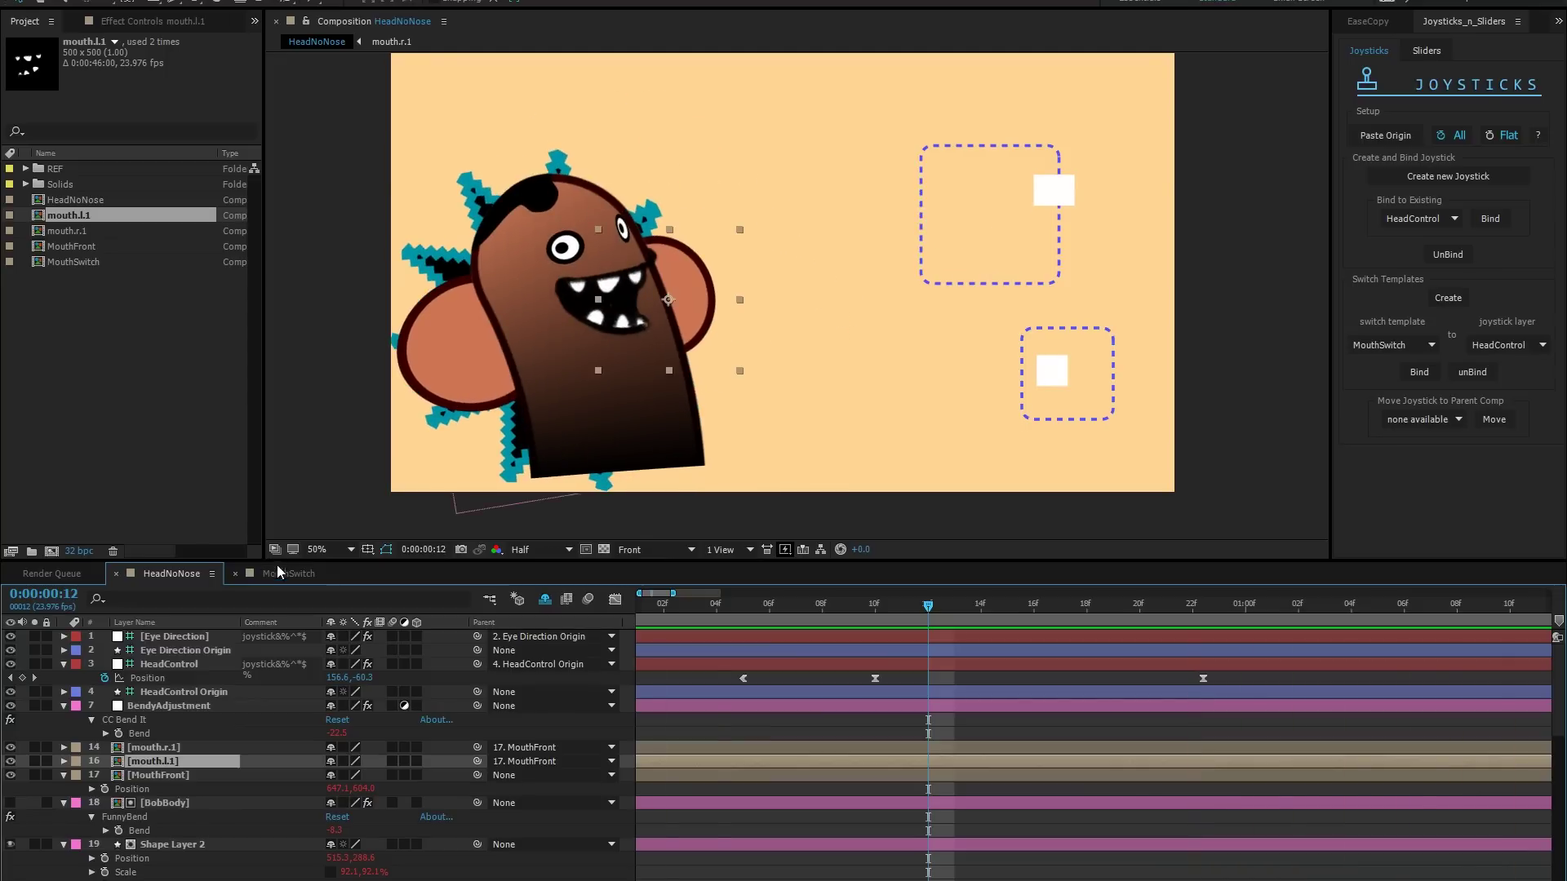
left_click(286, 574)
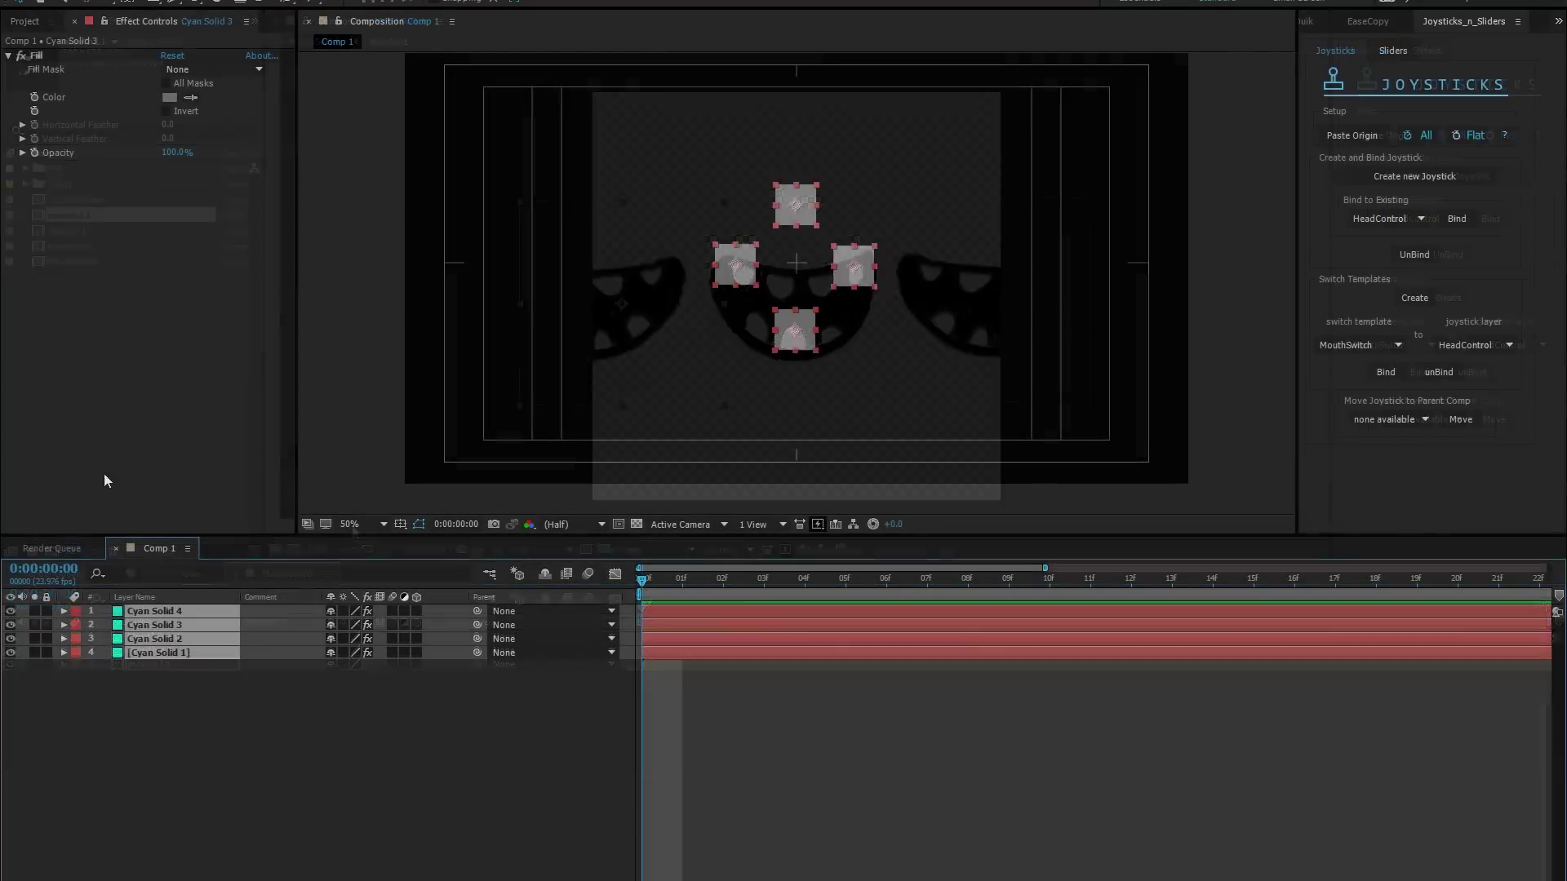
Switch the Joysticks_n_Sliders panel to Sliders and select Cyan Solid 1 through all four squares
left_click(204, 767)
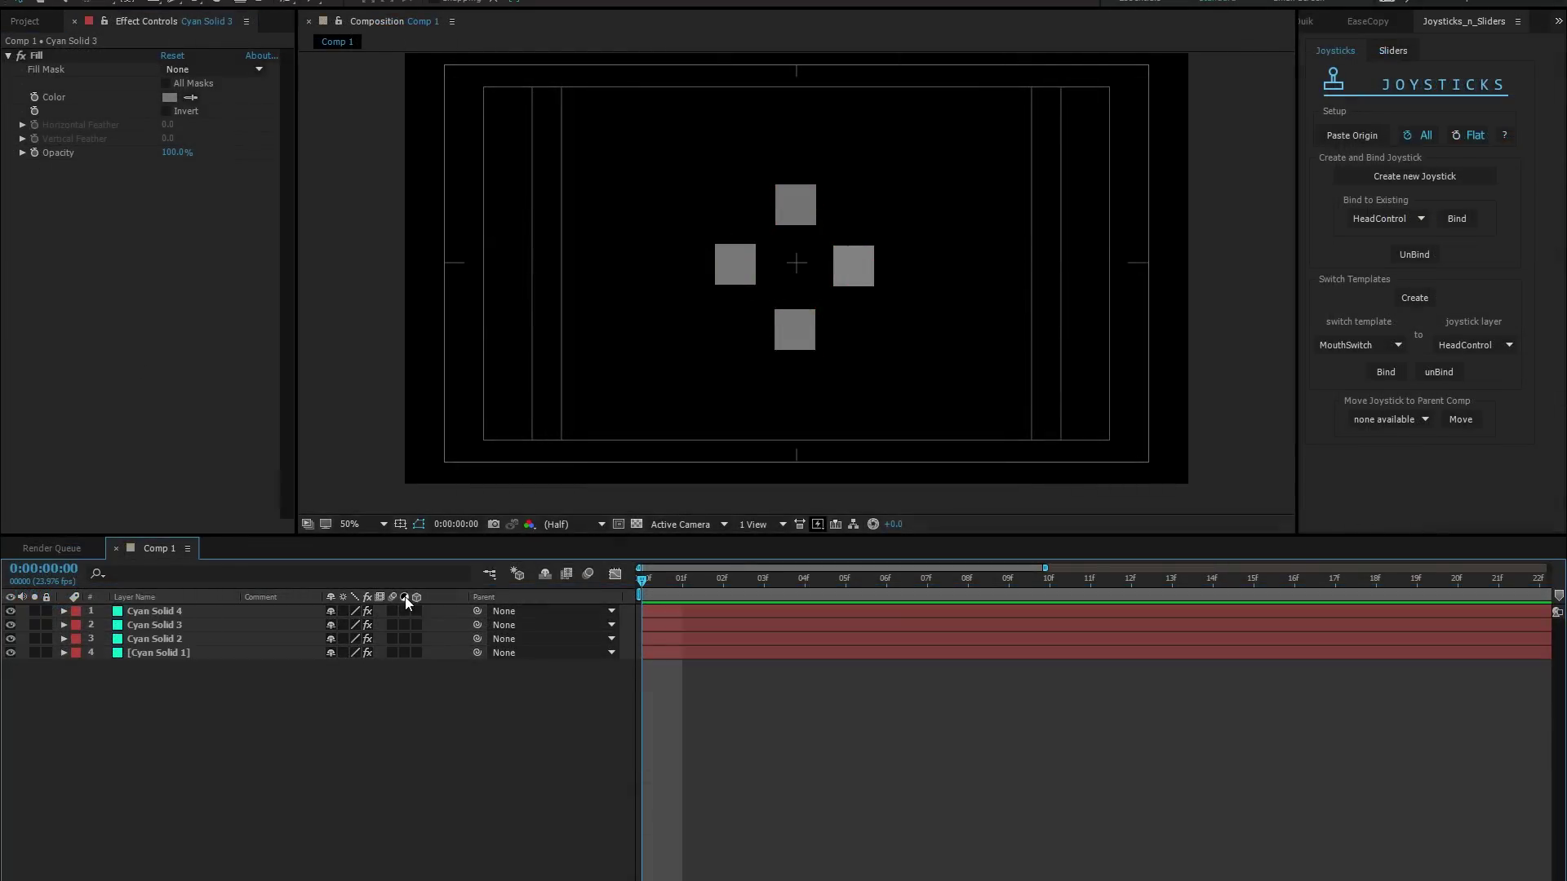
left_click(24, 21)
left_click(120, 23)
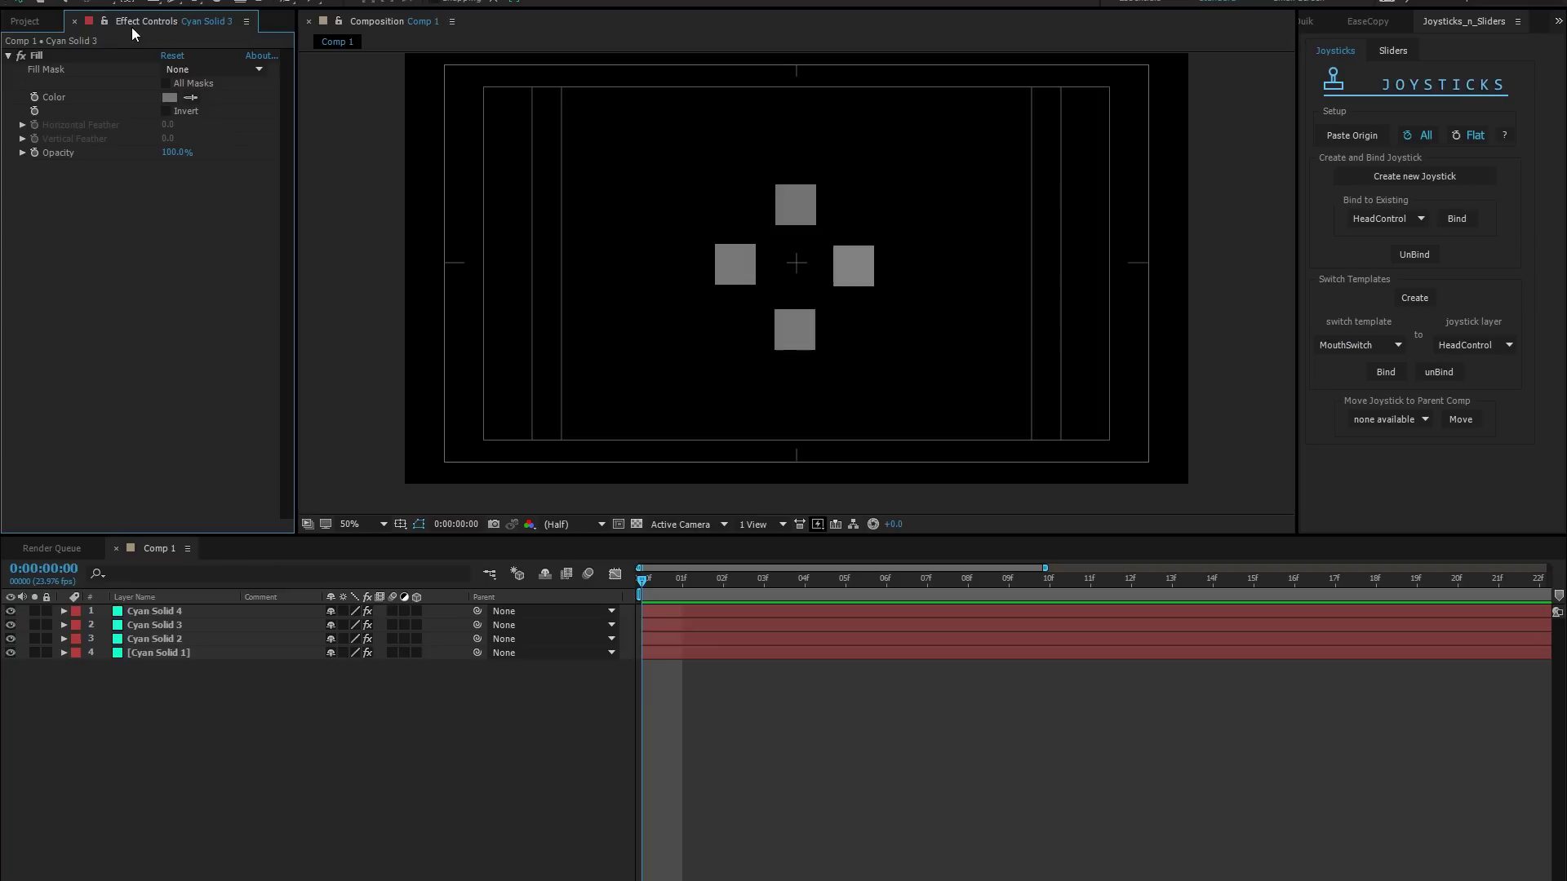
left_click(1388, 52)
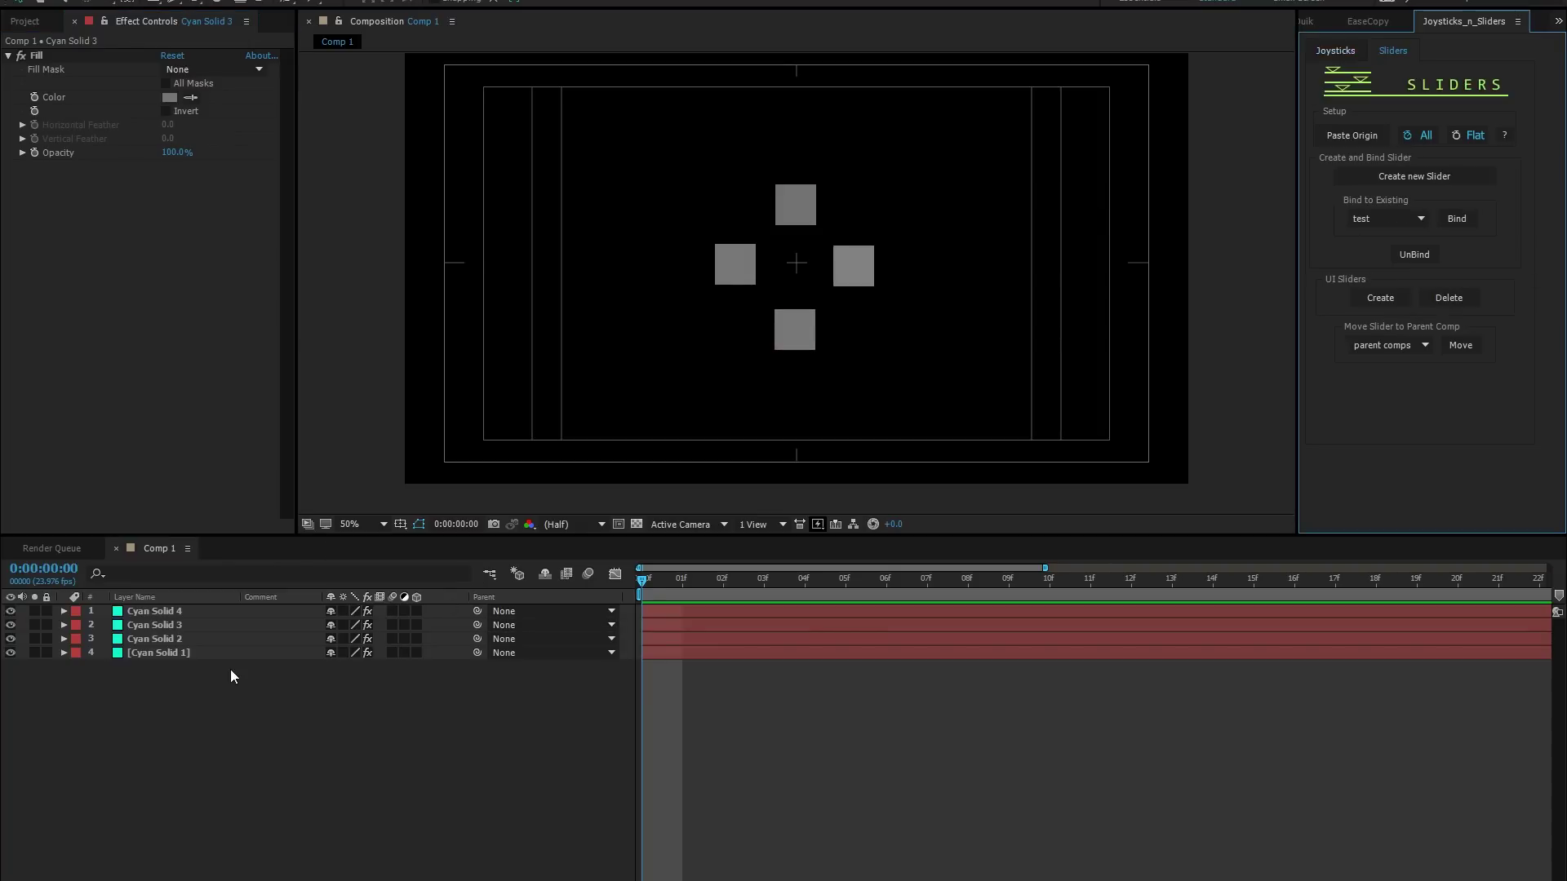
left_click(214, 650)
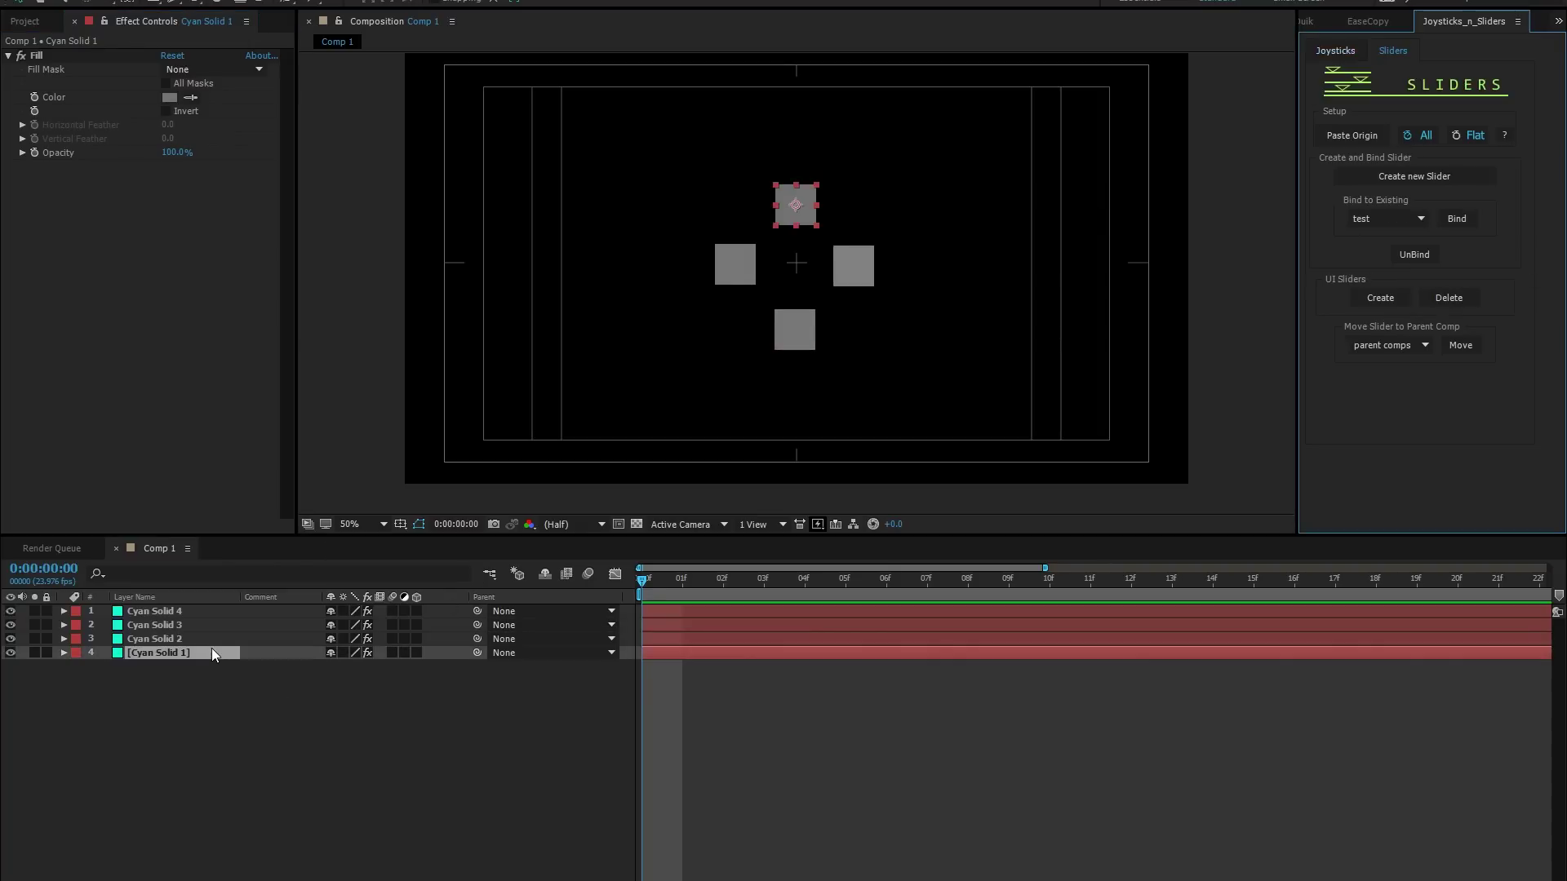
left_click(153, 611, "shift")
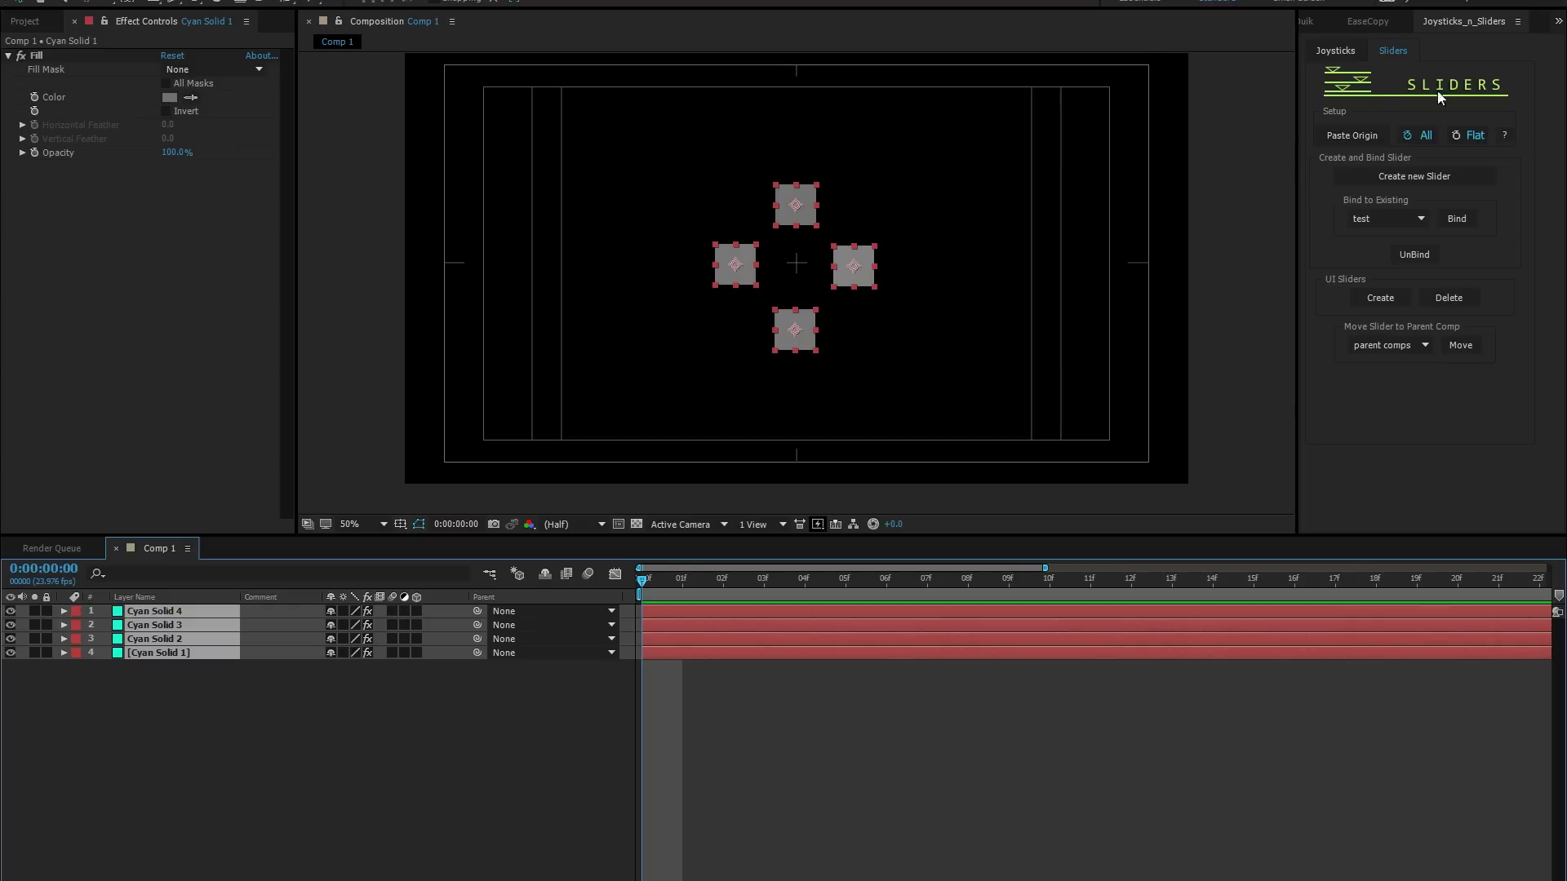
Set origin pasting to key all properties, reveal the four layers' keyframes and advance one frame
left_click(1403, 140)
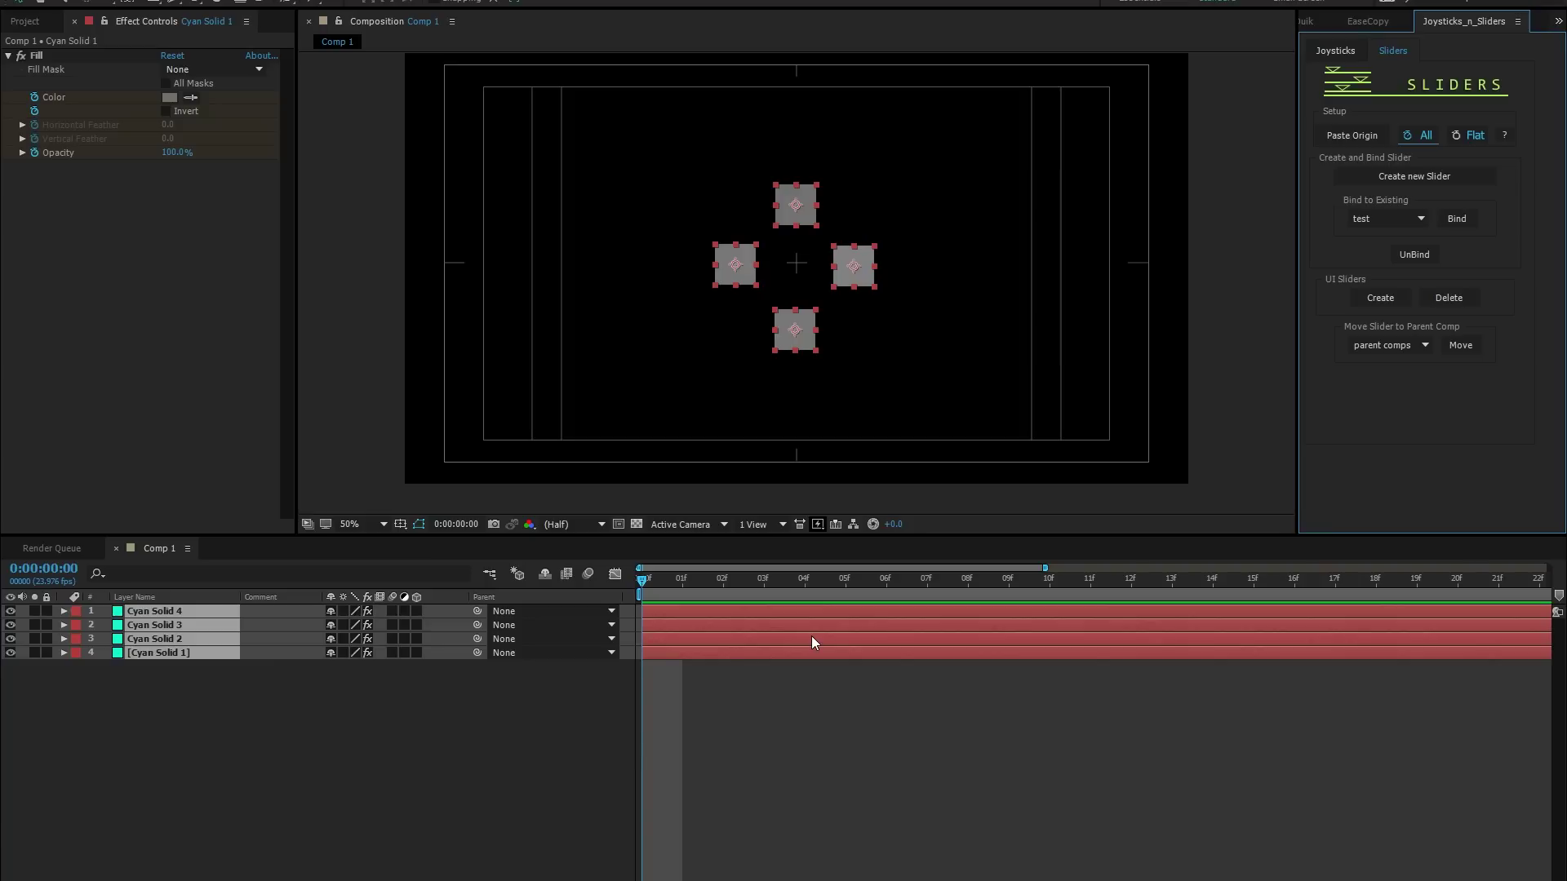
key("u")
scroll(770, 725, "down", 12)
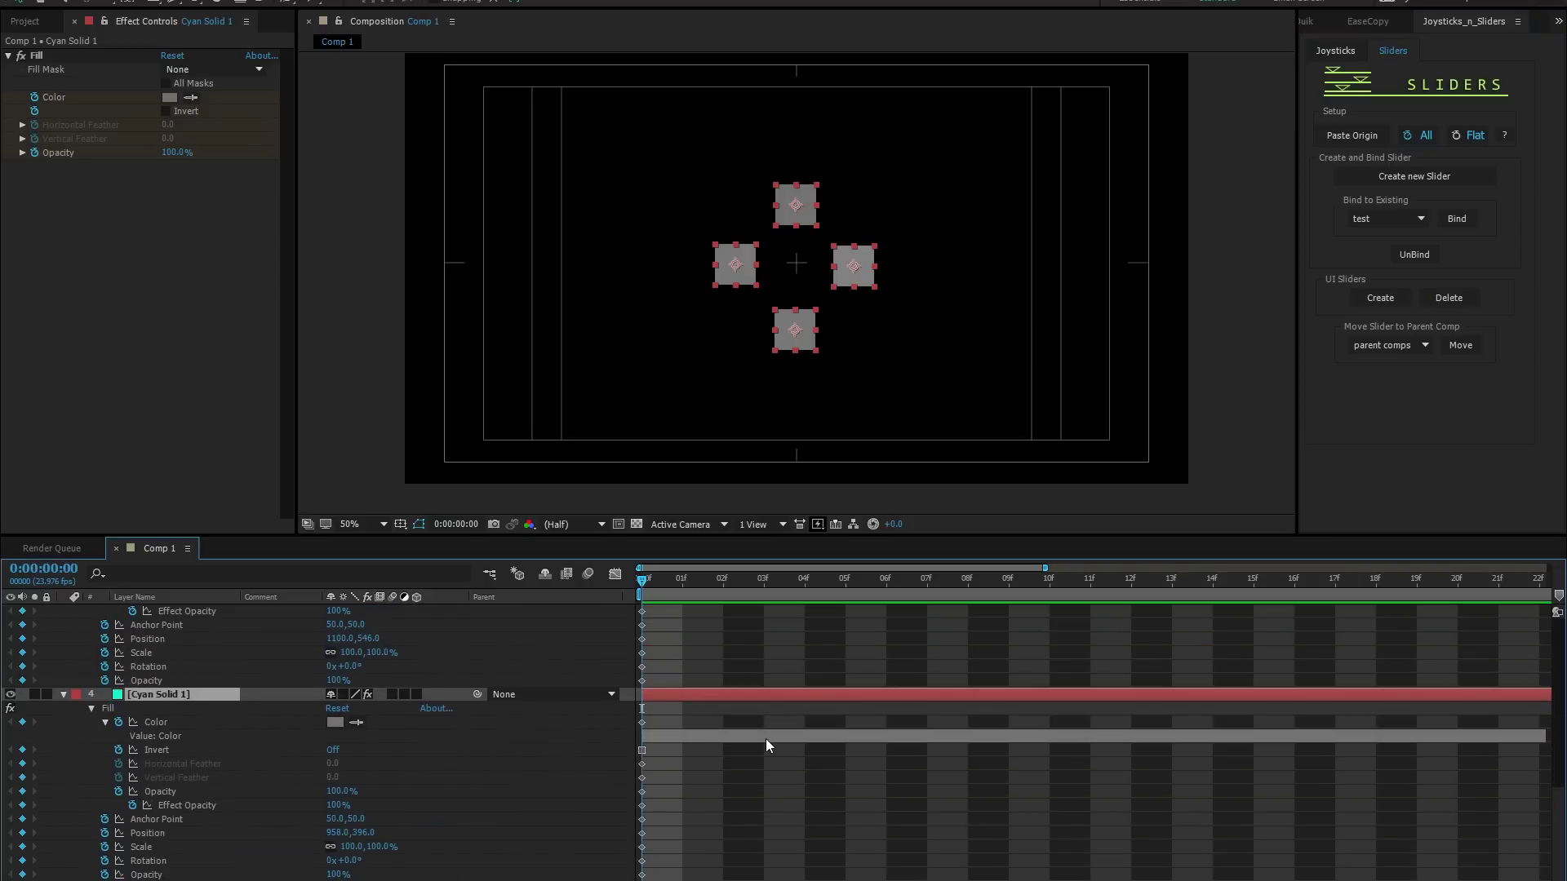
scroll(766, 738, "up", 10)
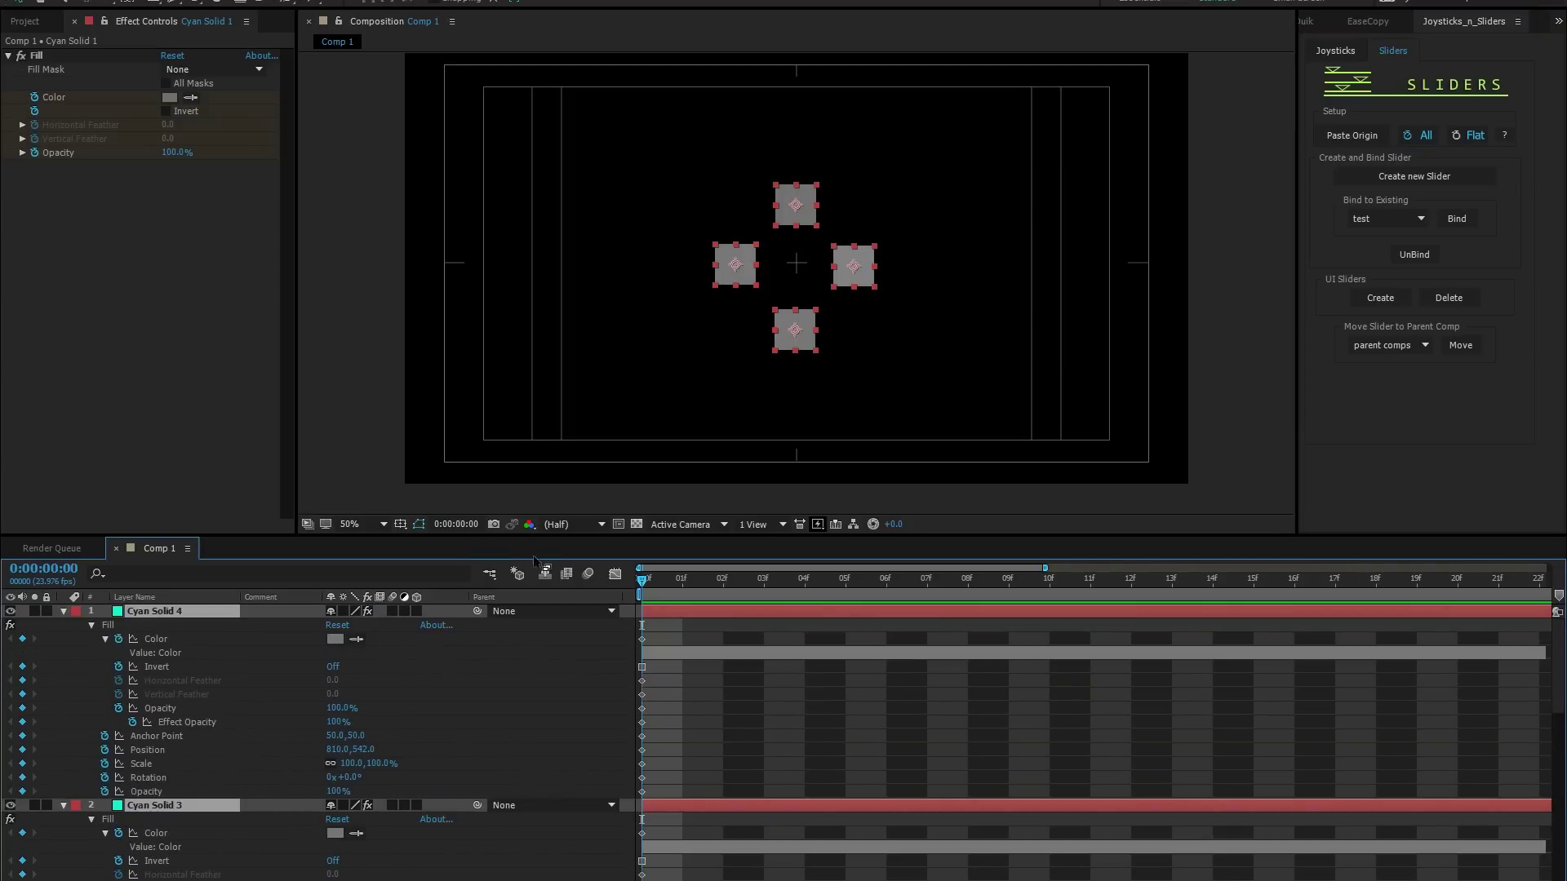
key("Page_Down")
Change the first two squares' Fill colours to red and green
left_click(335, 639)
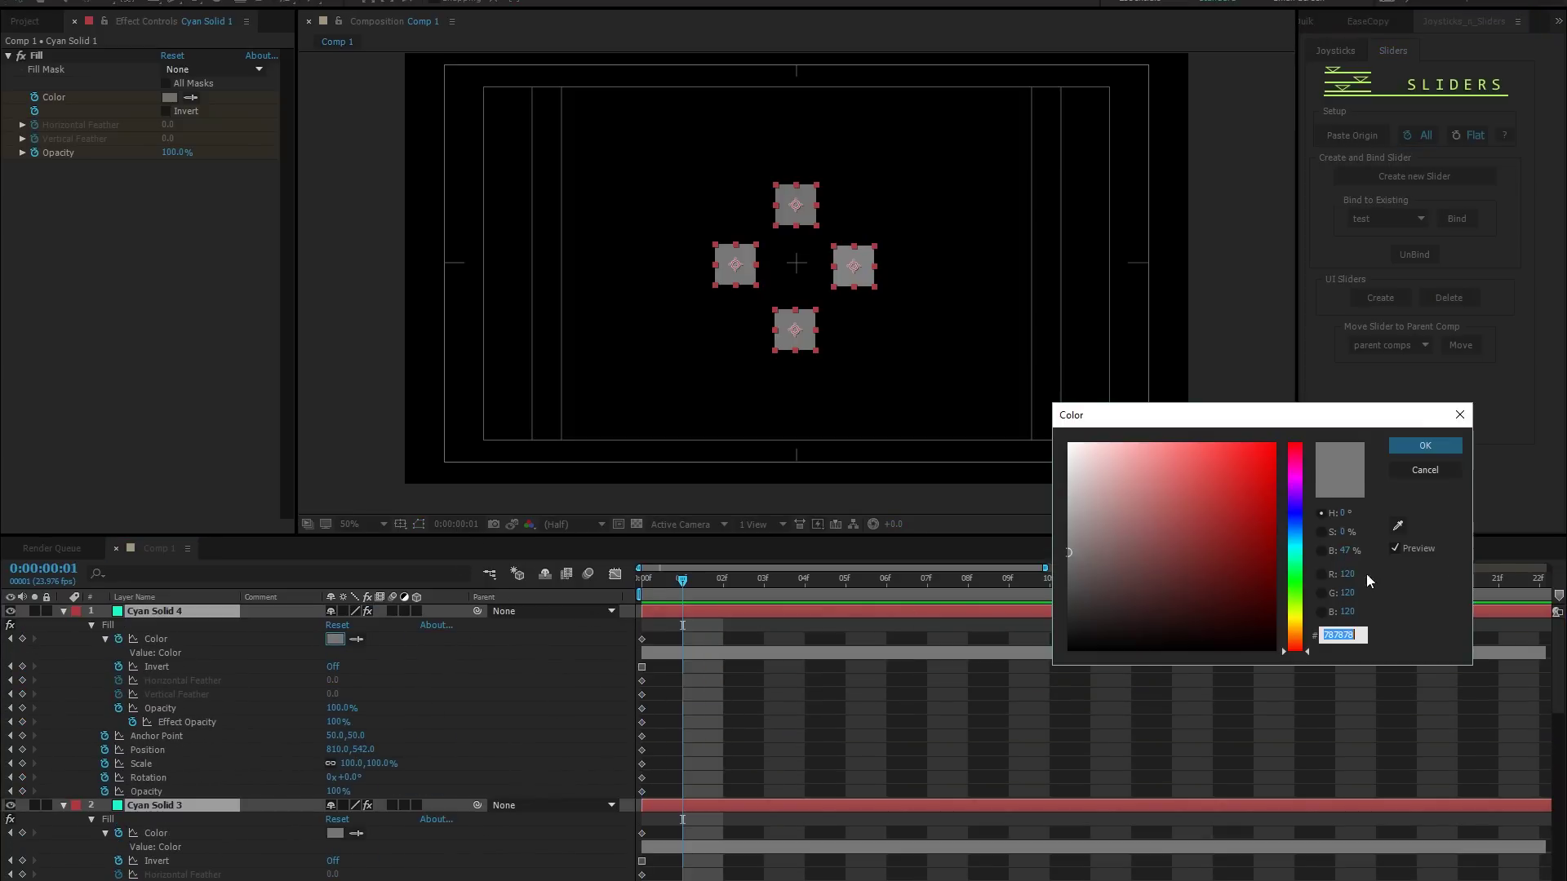
left_click_drag(1348, 574, 1446, 575)
key("Return")
scroll(619, 850, "down", 2)
left_click(335, 750)
left_click_drag(1347, 593, 1444, 593)
key("Return")
Give Cyan Solid 2 a lavender fill and Cyan Solid 1 an olive fill
scroll(865, 784, "down", 5)
left_click(335, 737)
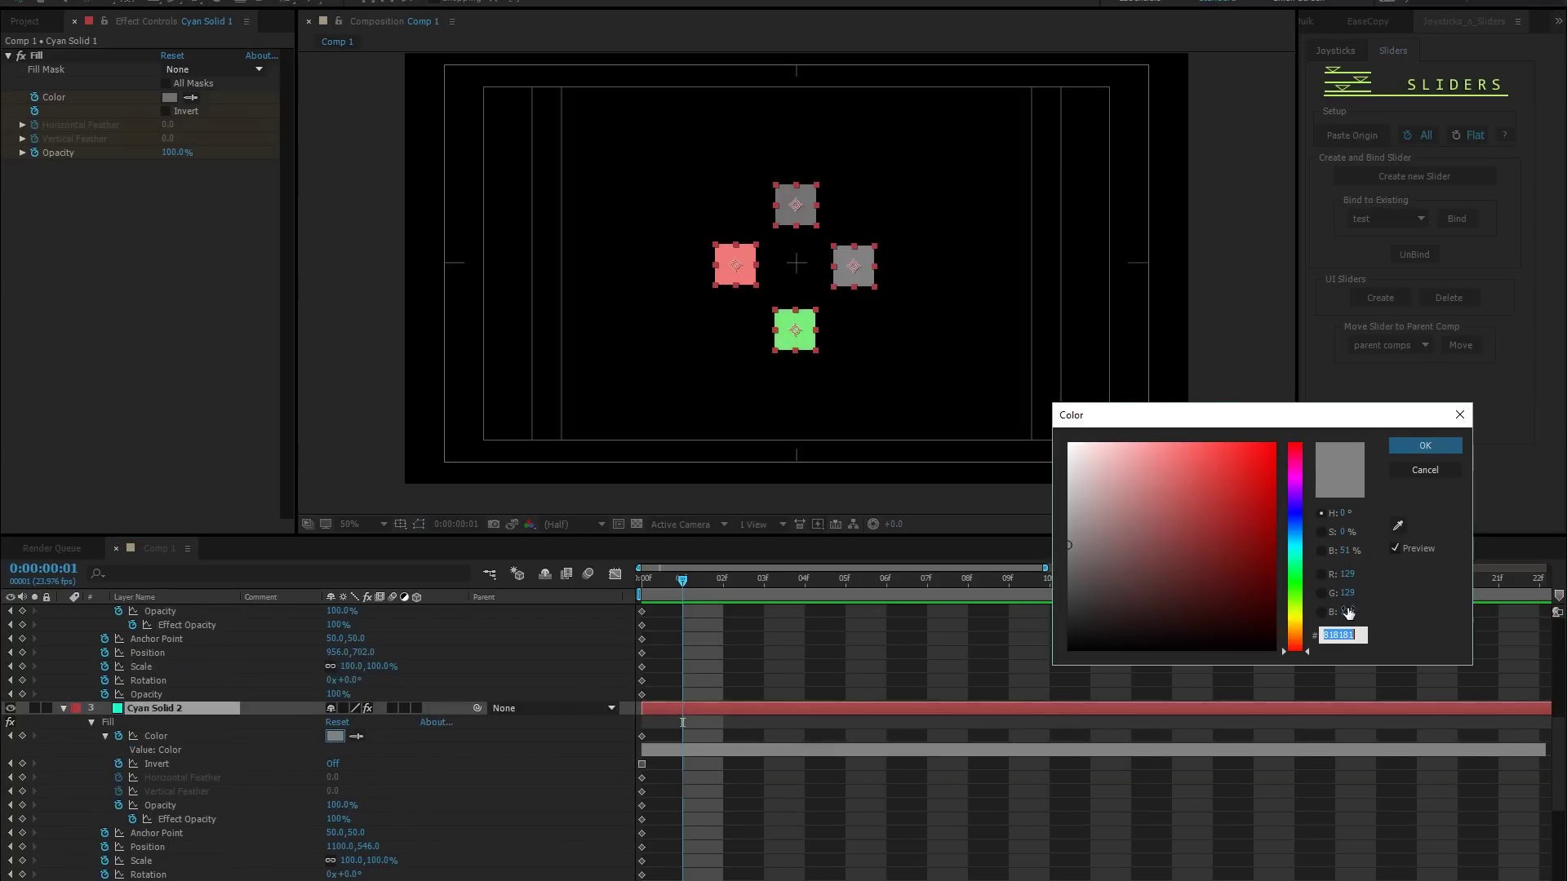
left_click_drag(1348, 613, 1449, 608)
left_click(1428, 445)
scroll(875, 795, "down", 5)
left_click(337, 723)
left_click_drag(1261, 454, 1132, 443)
left_click(1295, 572)
left_click_drag(1257, 489, 1278, 530)
left_click(1295, 608)
left_click(1425, 446)
scroll(816, 702, "up", 8)
Key all four squares' current state as the origin, then move the left square toward the centre
key("ctrl+a")
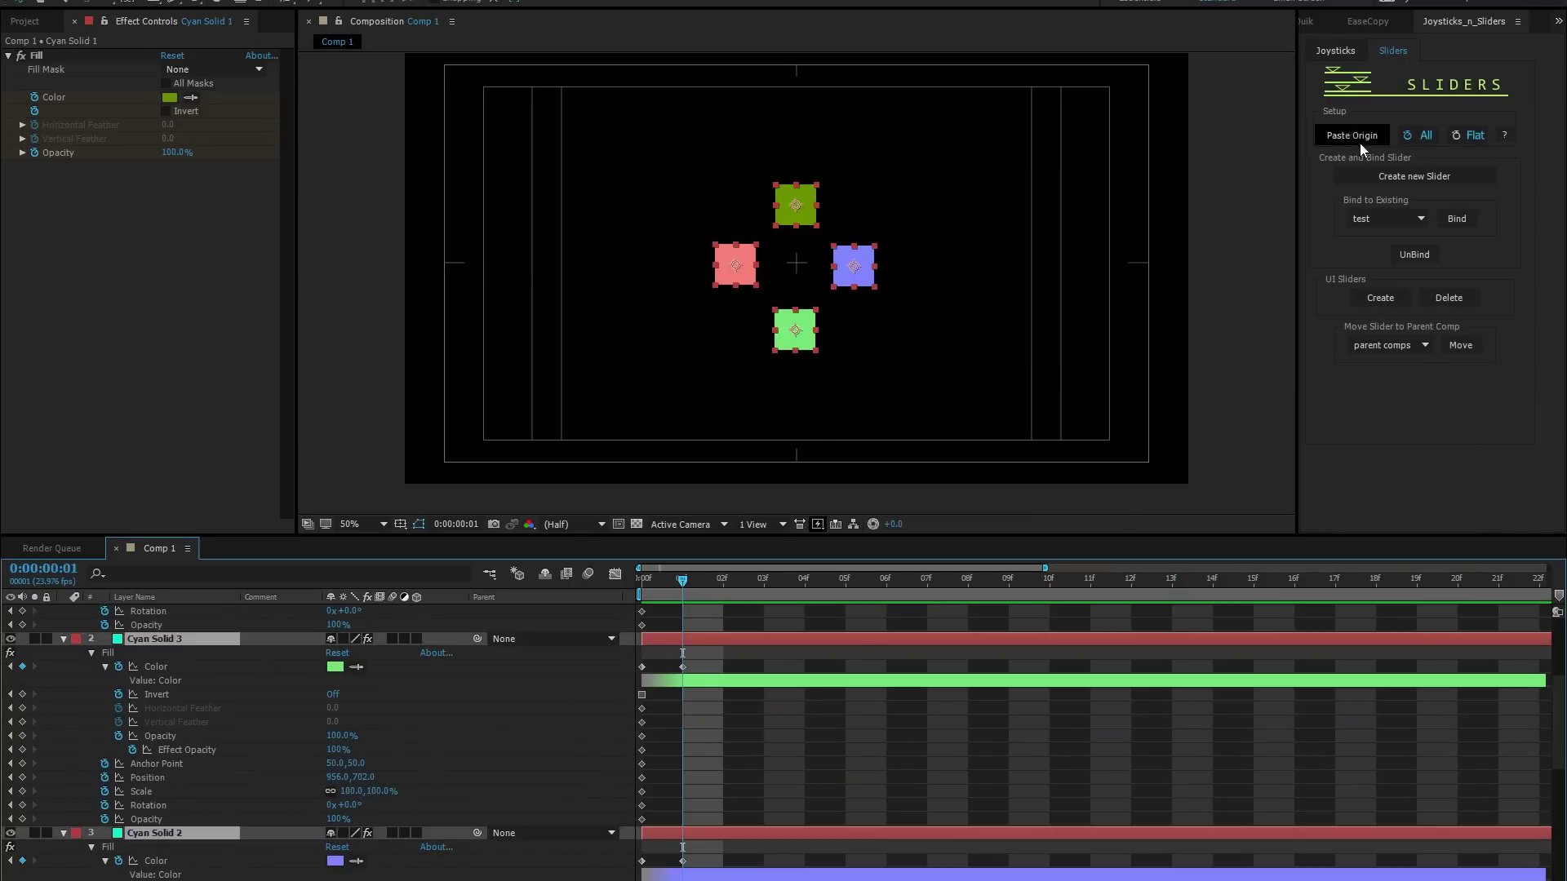
left_click(1358, 139)
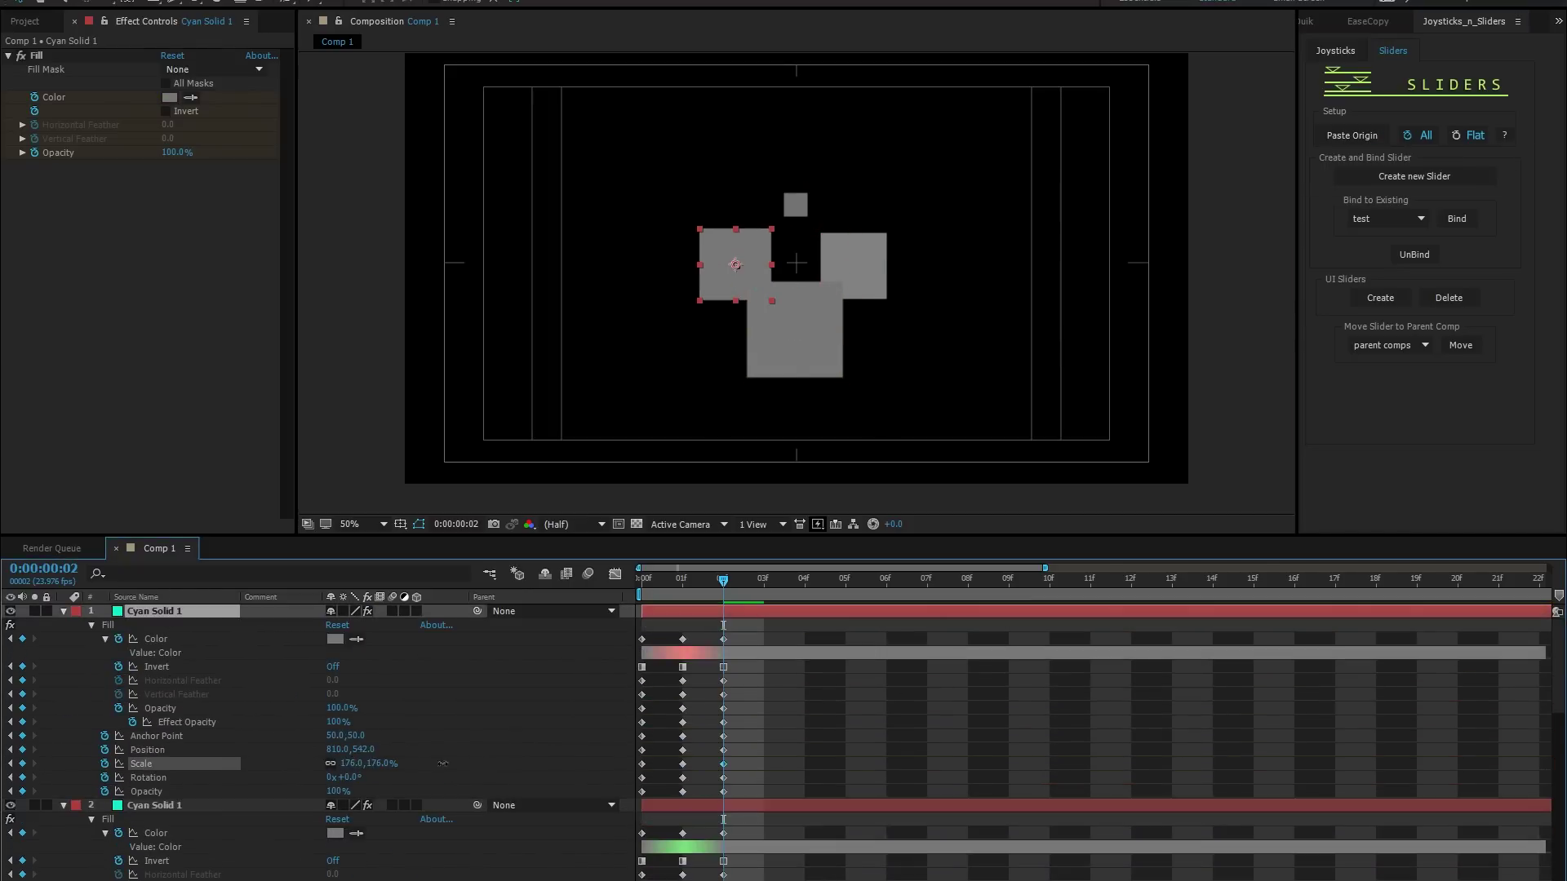
left_click_drag(753, 264, 836, 265)
Push the right square inward, flatten keyframes on unchanging properties, then return to frame 1
mouse_move(723, 583)
left_mouse_down()
mouse_move(638, 590)
mouse_move(708, 589)
left_mouse_up()
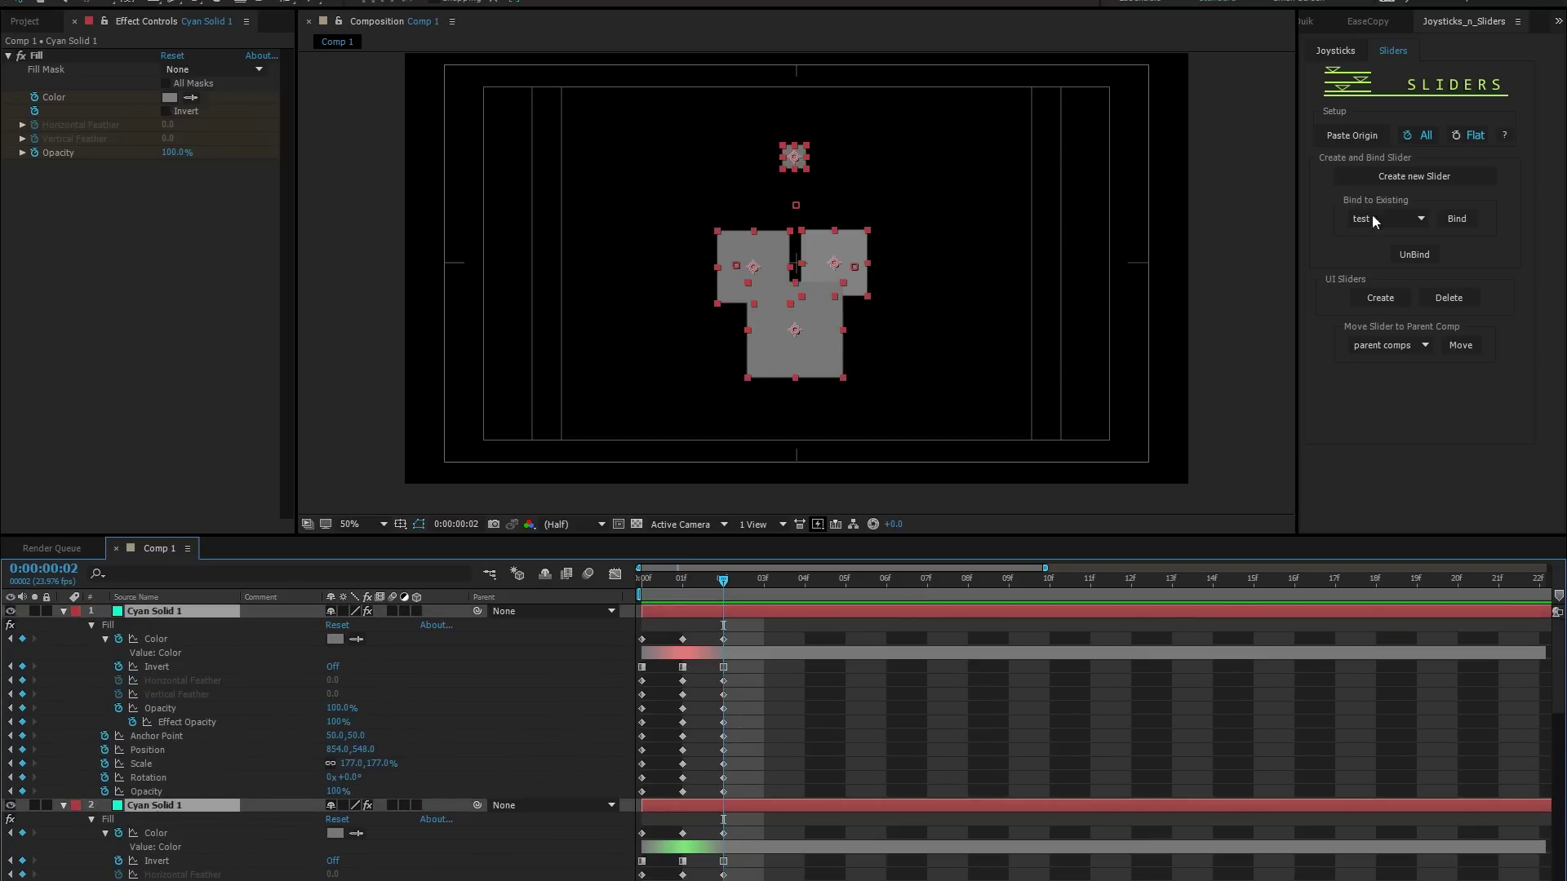
left_click(1471, 135)
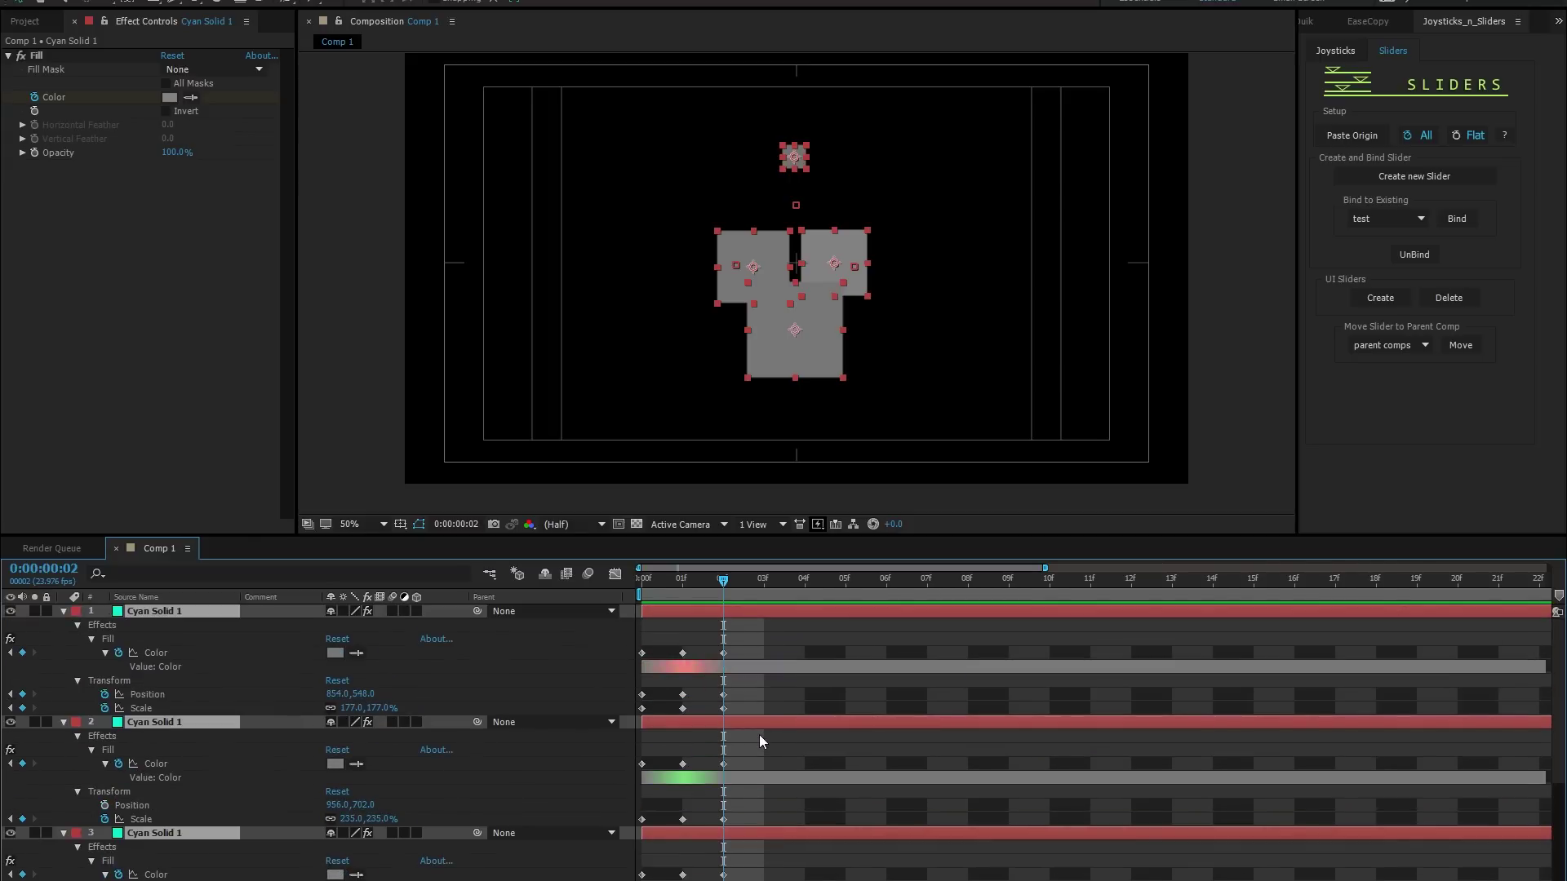
left_click_drag(723, 582, 642, 594)
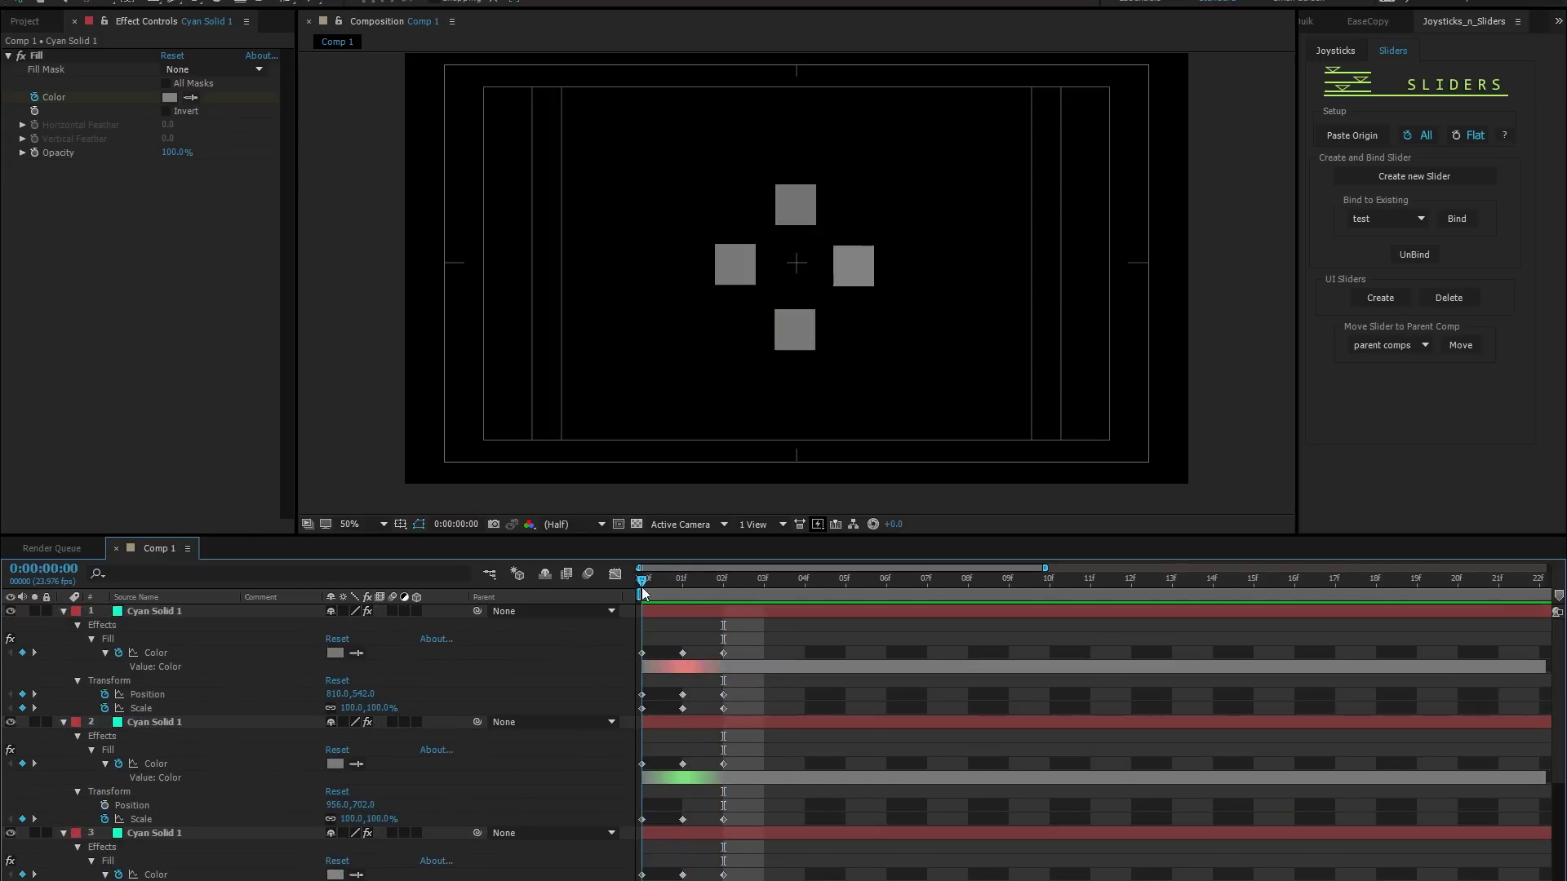
left_click(683, 581)
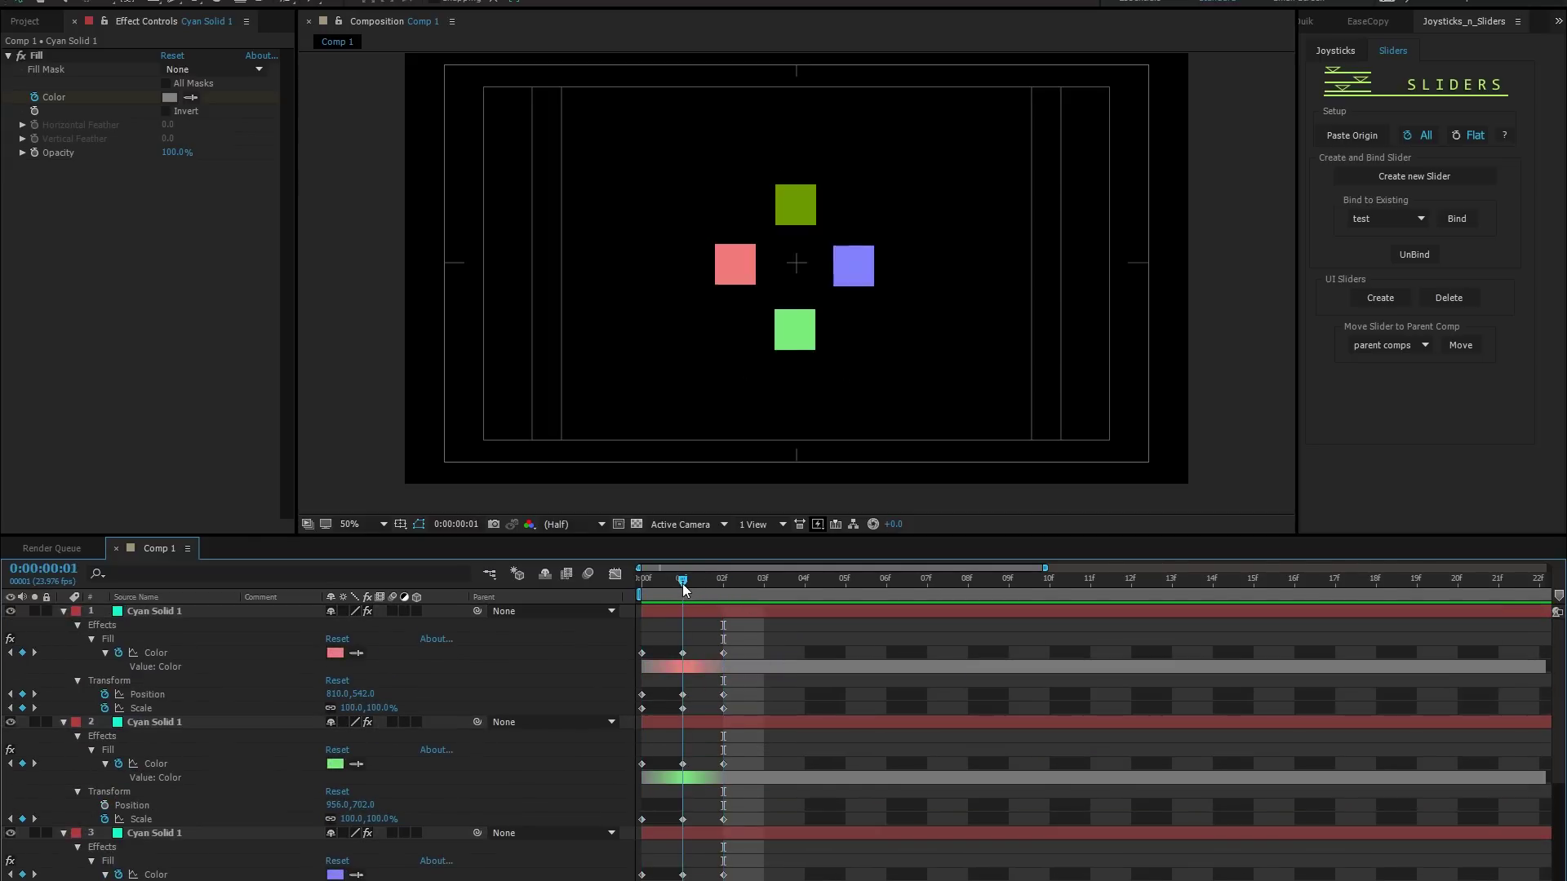
Create a slider null named 'test' for all squares and raise its first slider to 93
key("ctrl+a")
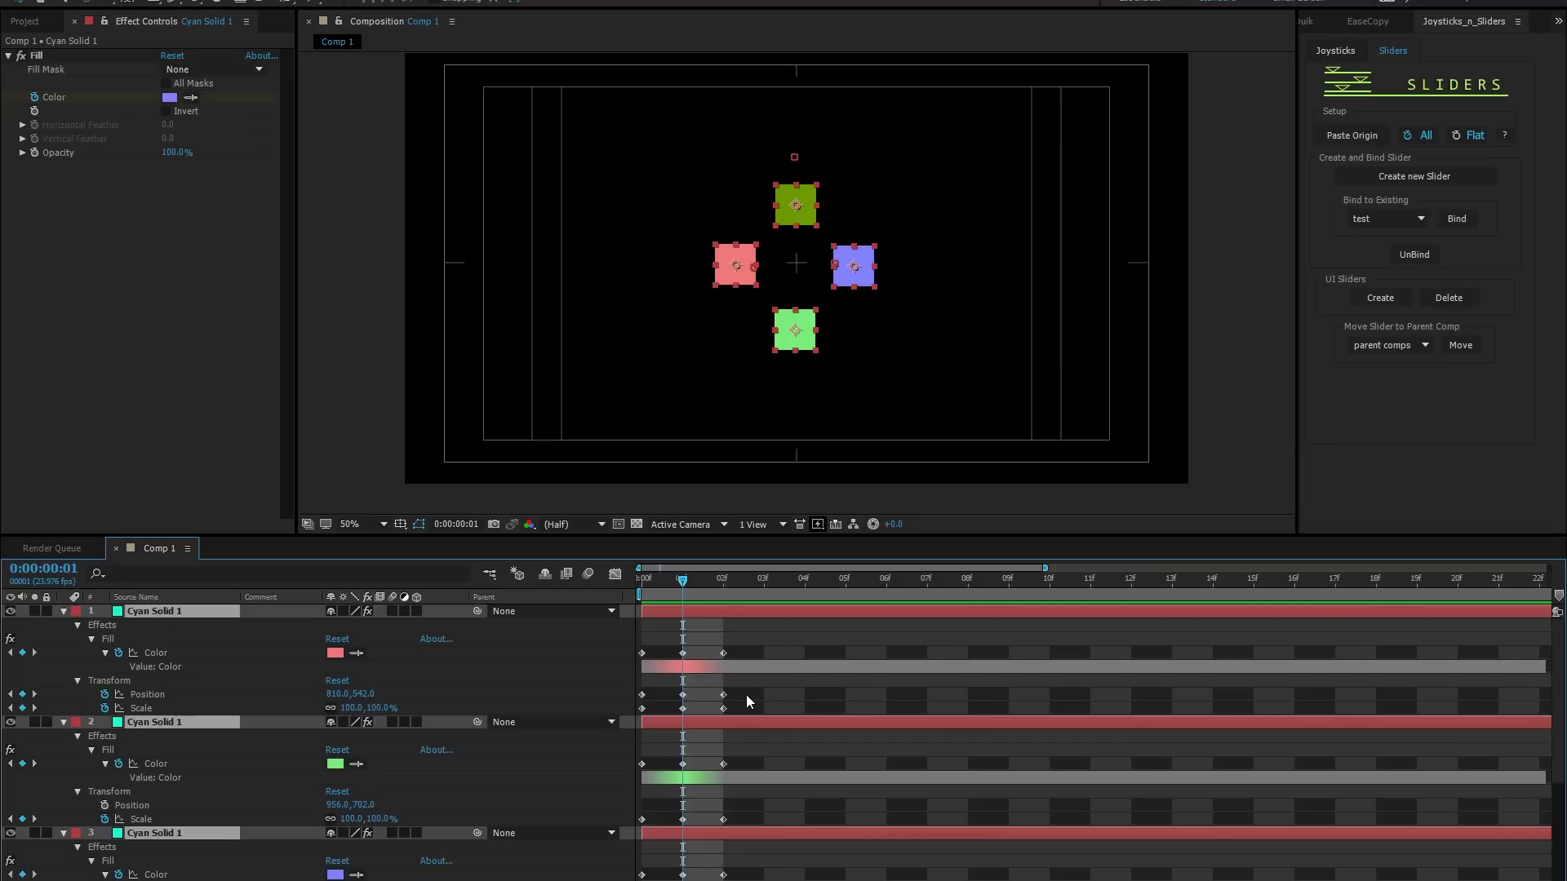
left_click(1407, 178)
type("test")
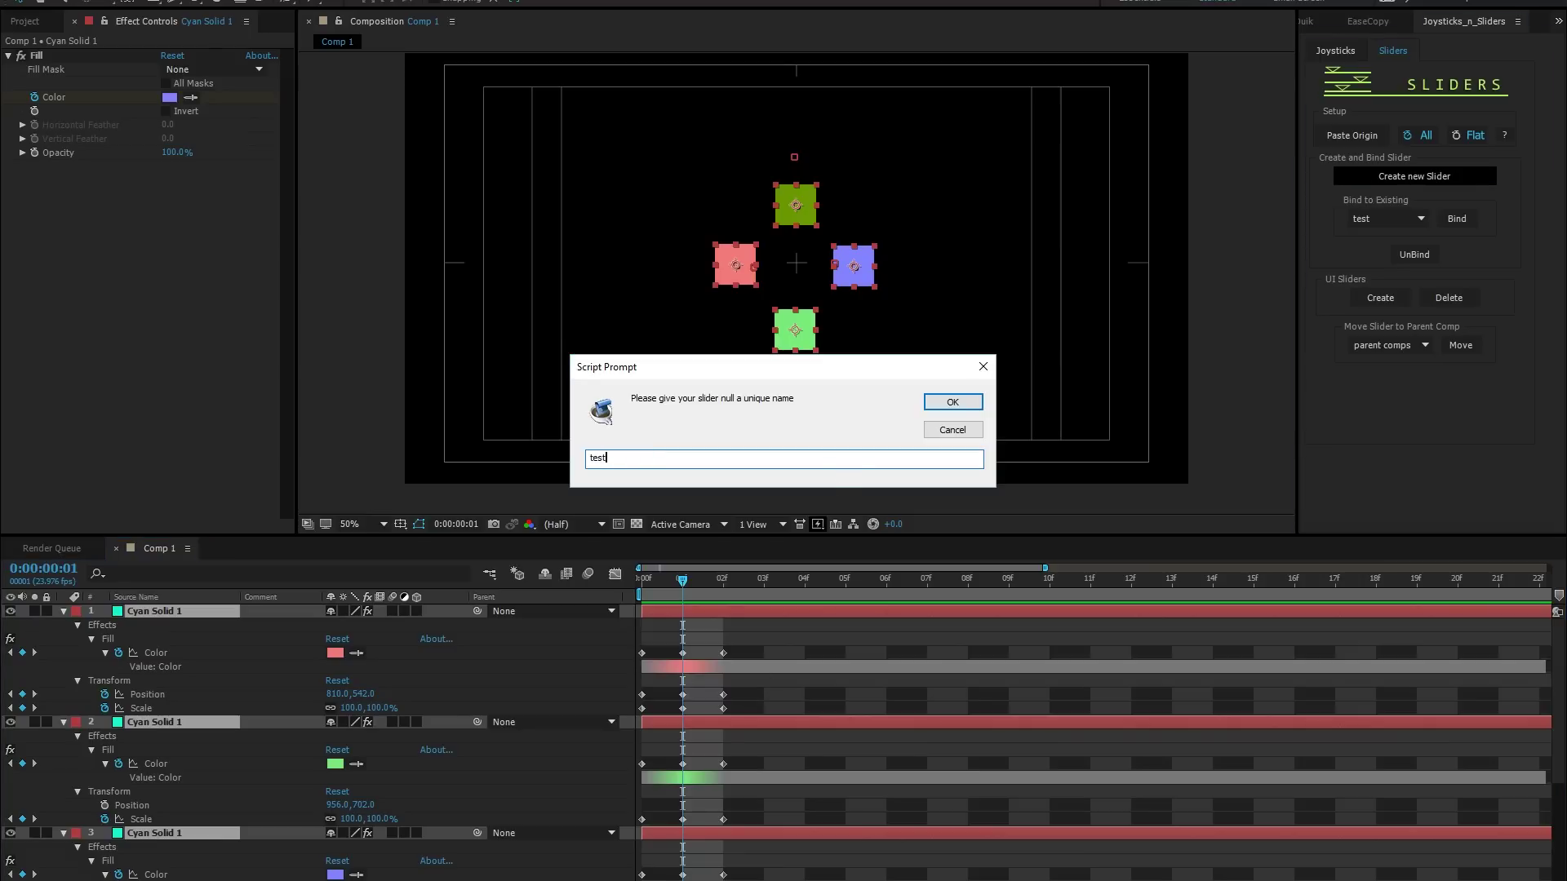
key("Return")
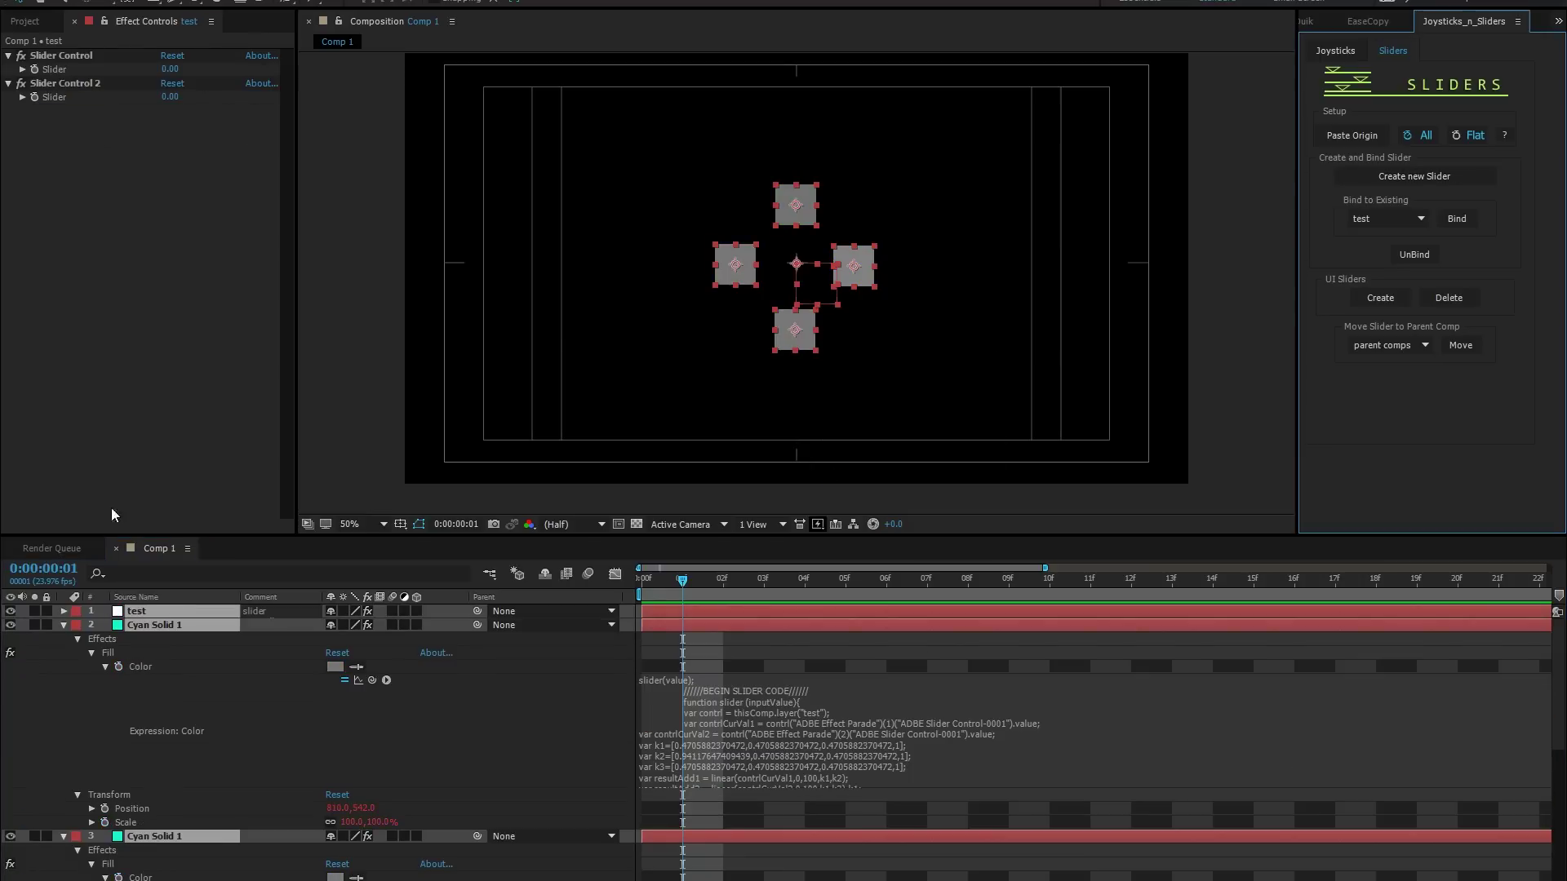
left_click(219, 656)
left_click(150, 612)
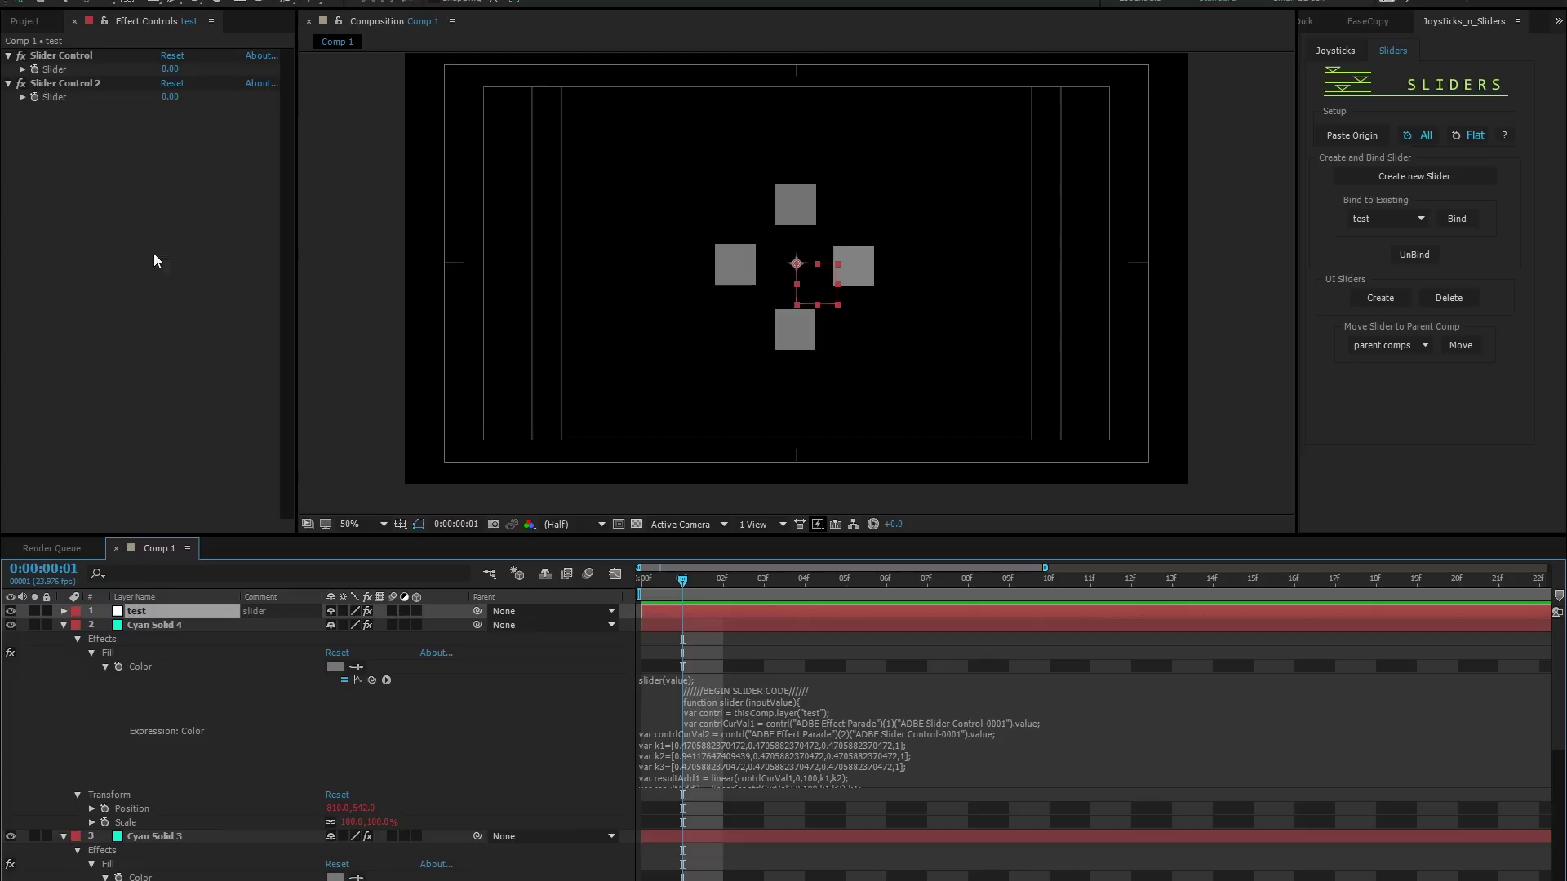
left_click_drag(169, 69, 176, 122)
Rename the two slider effects to 'Color' and 'Shift', then reselect the test layer
left_click(73, 55)
key("Return")
type("Color")
key("Return")
left_click(69, 82)
key("Return")
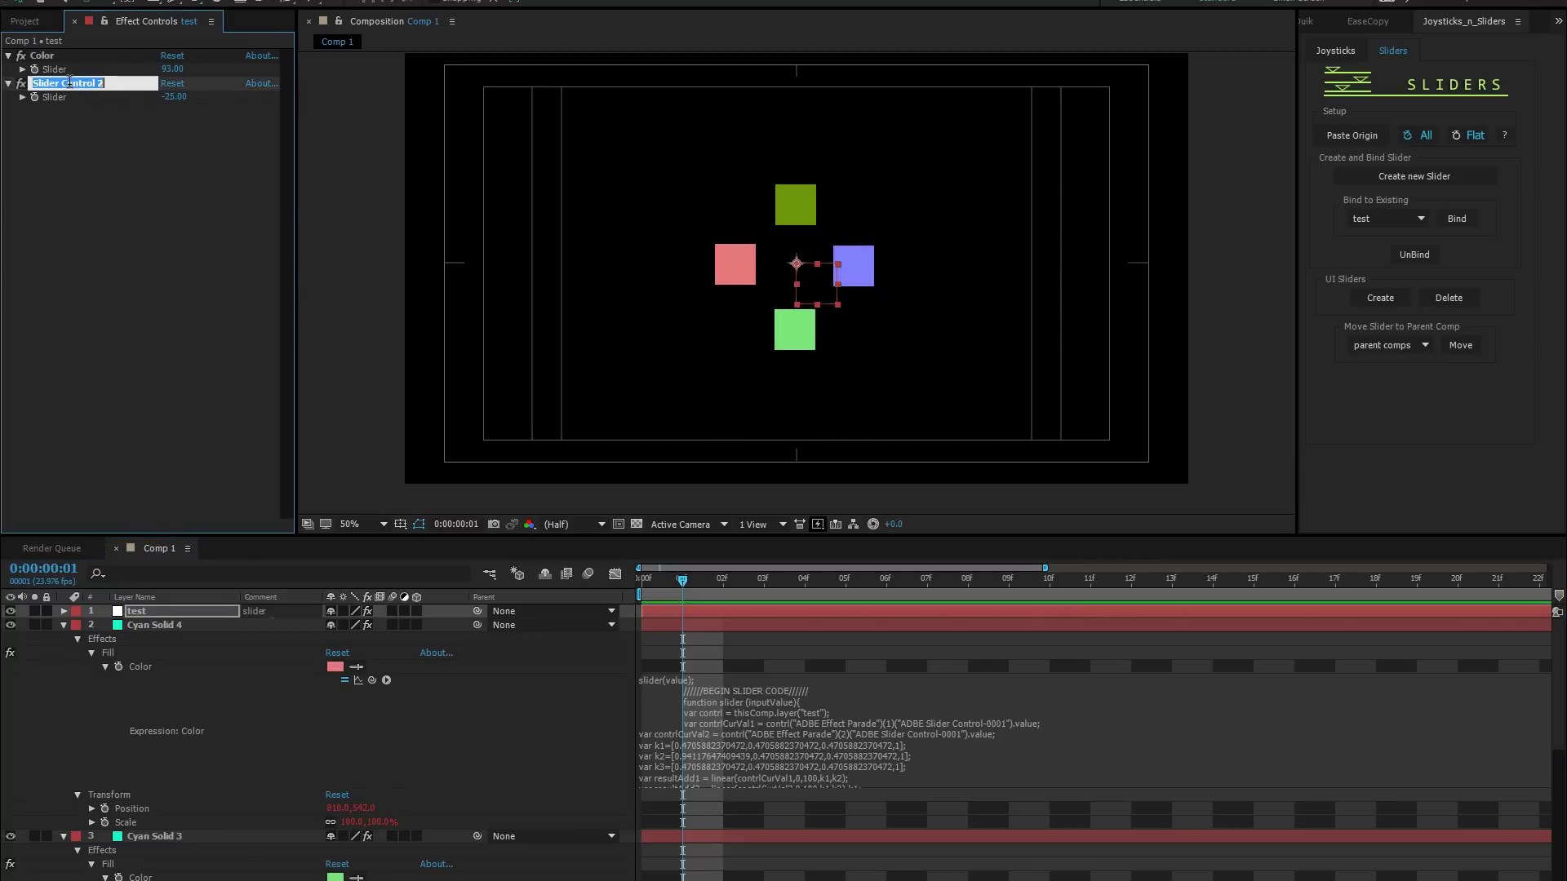
type("Shift")
key("Return")
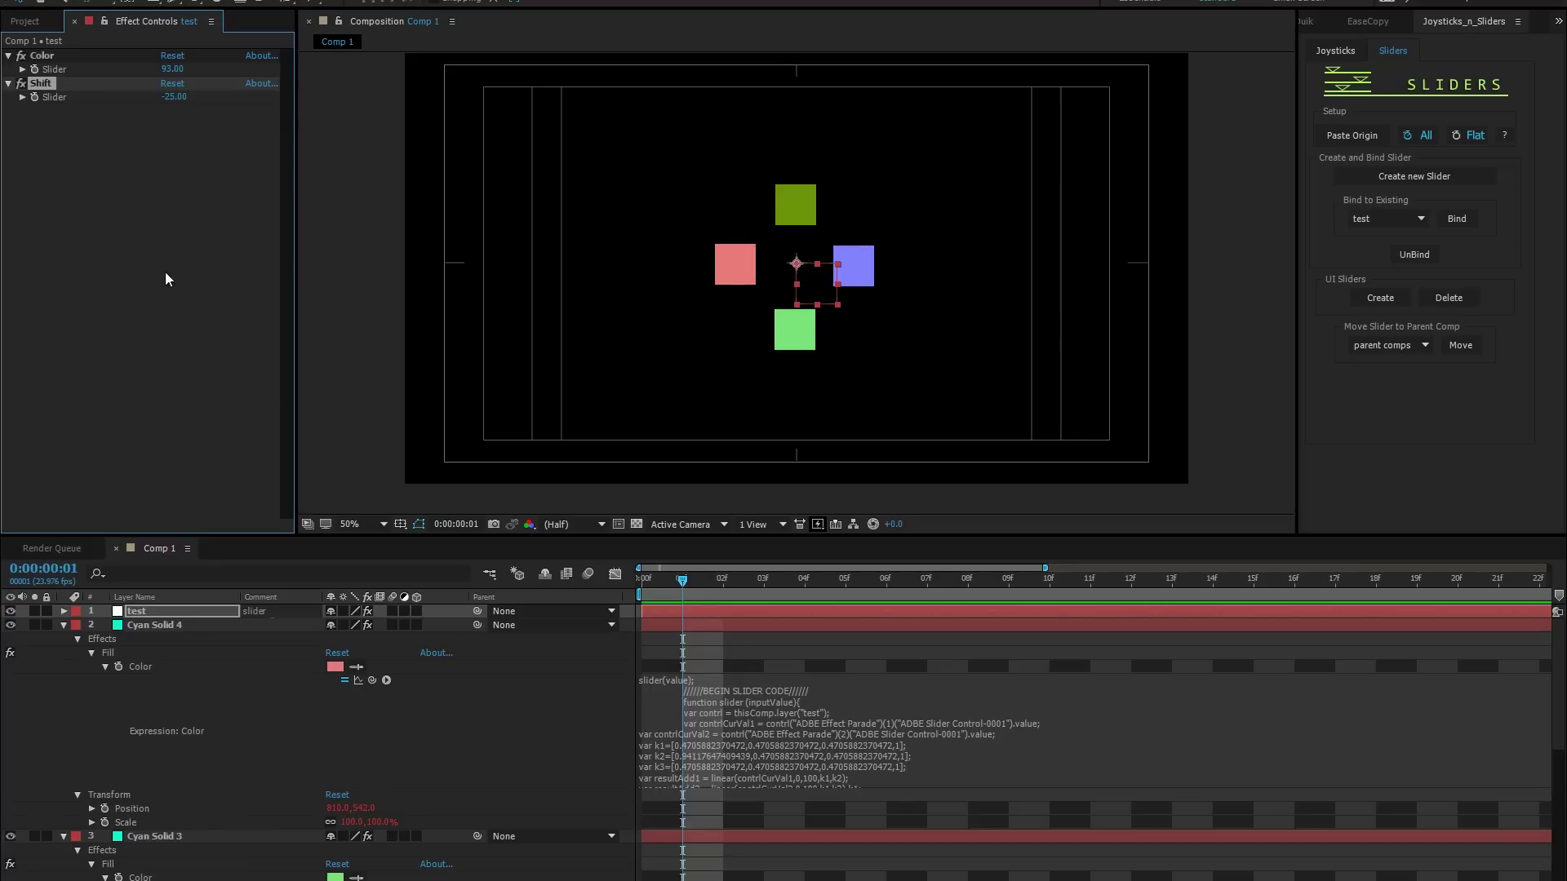
left_click(247, 628)
left_click(167, 613)
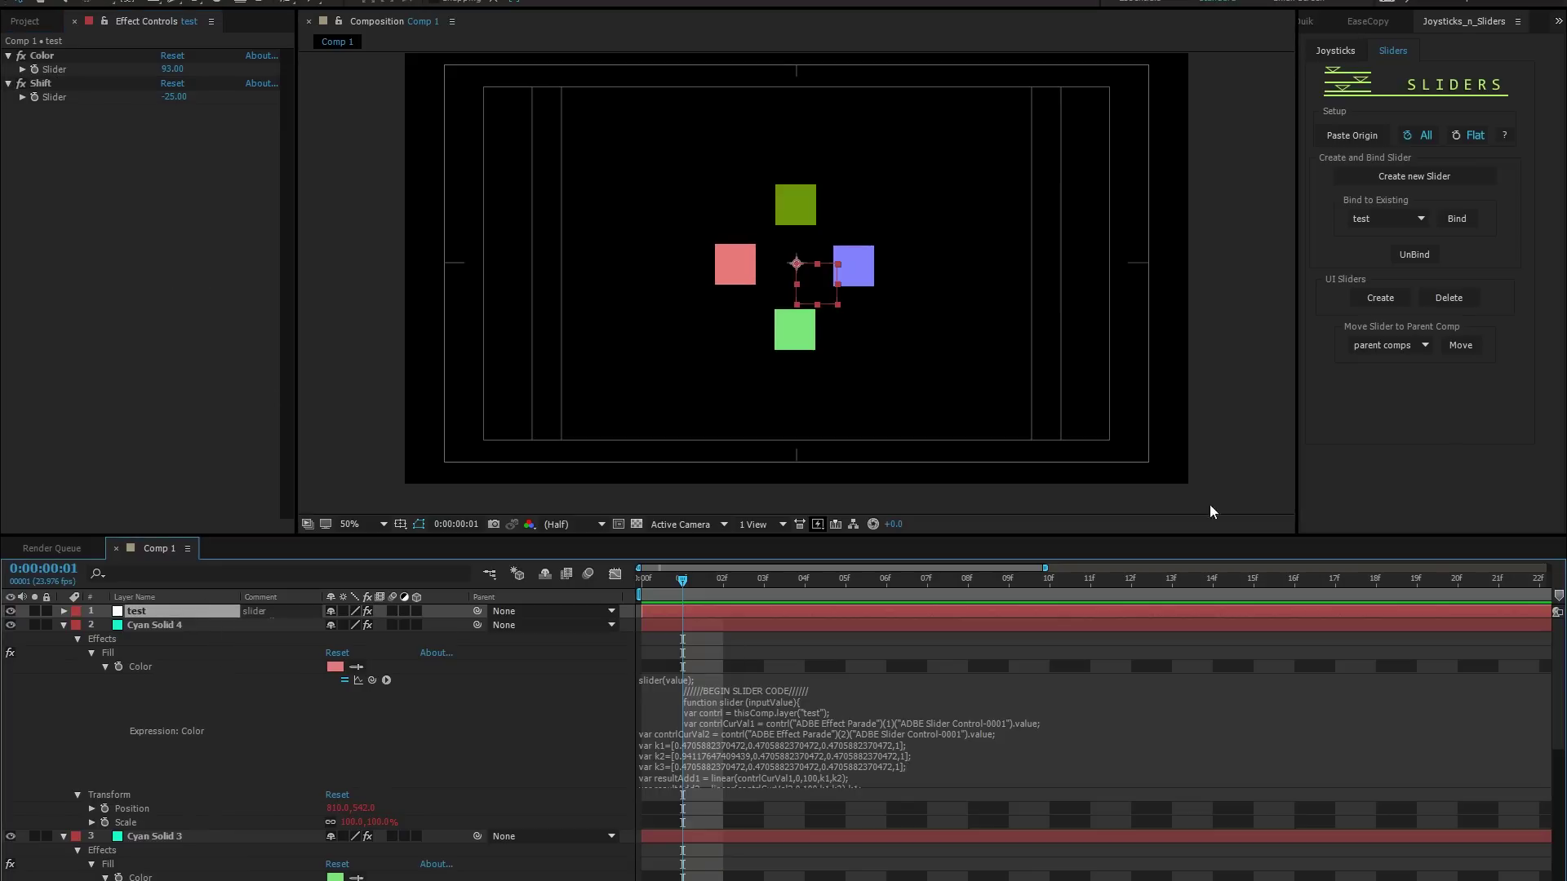
Bind all the square layers to the existing 'test' slider
left_click(1459, 219)
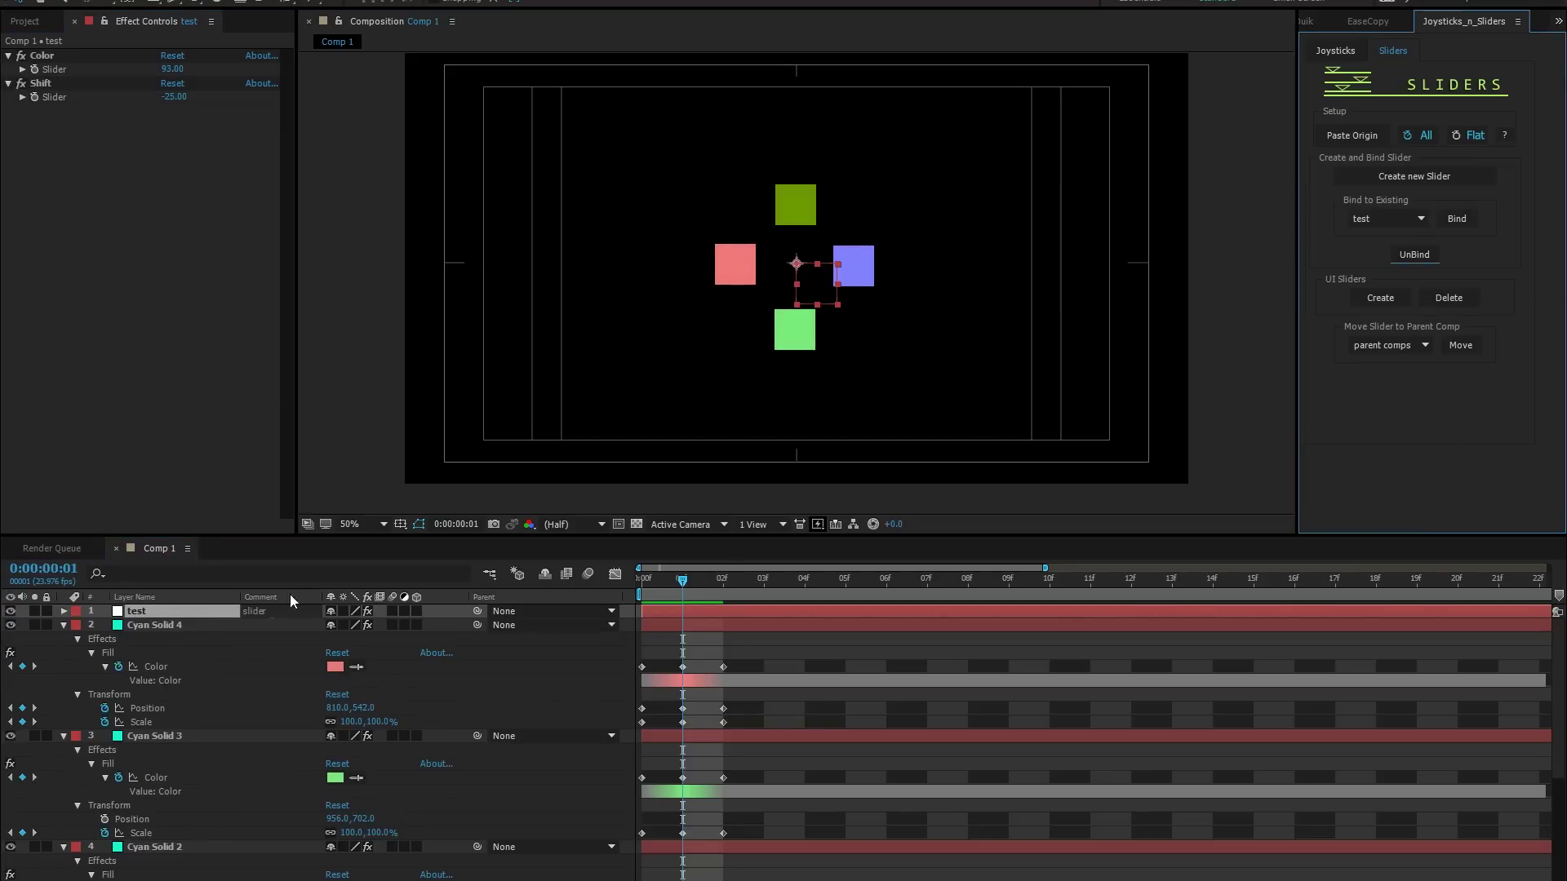
left_click(233, 646)
key("ctrl+a")
left_click(1403, 222)
left_click(1403, 237)
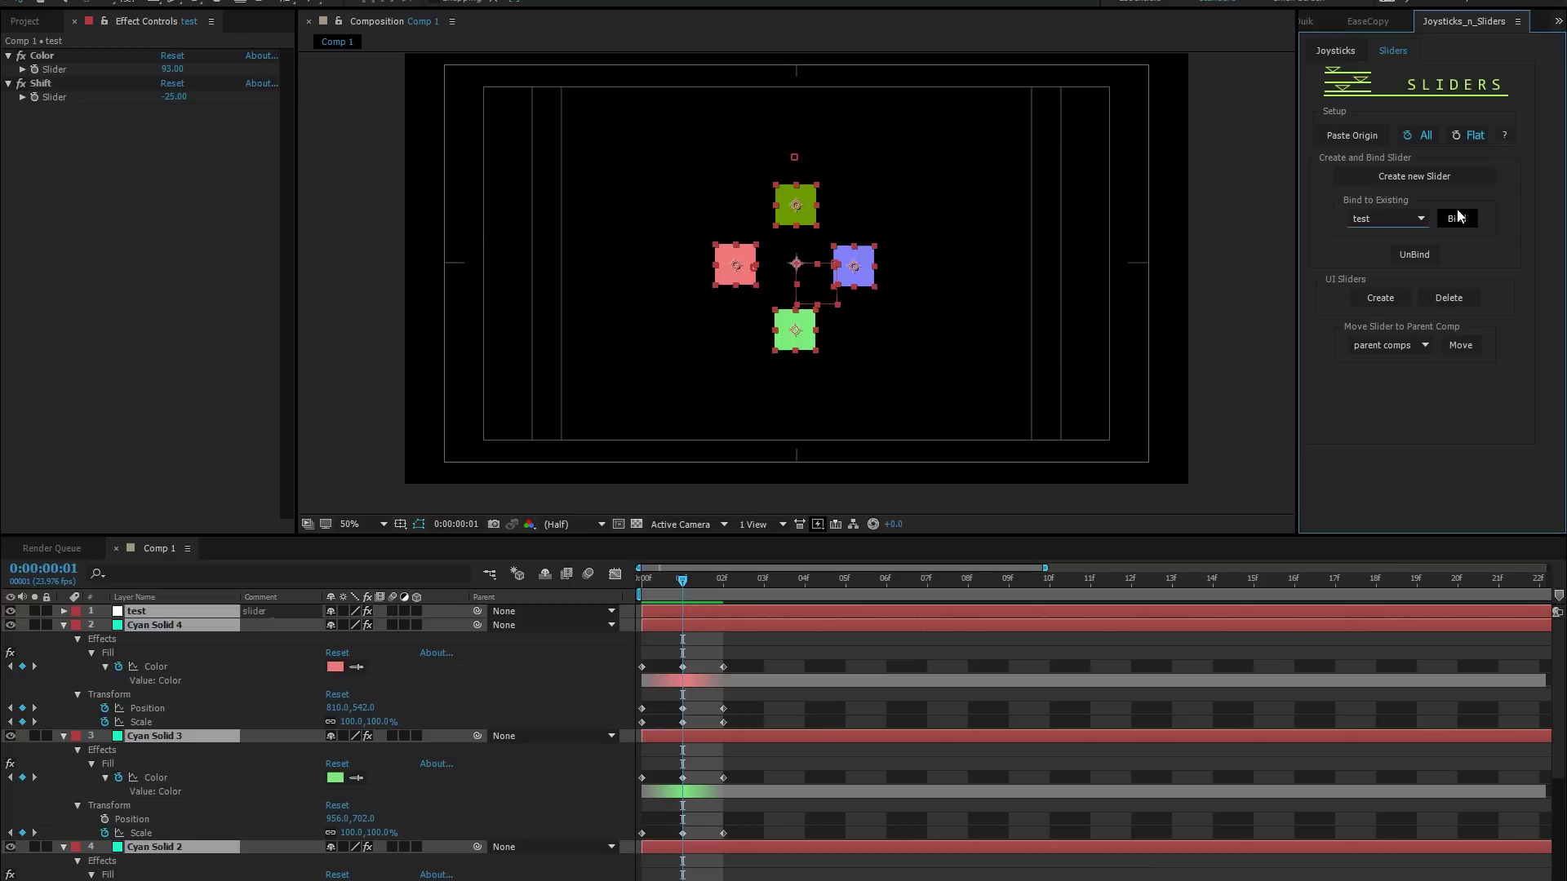
left_click(1458, 218)
Scrub the Color slider to -205, review frames 1–2, and reselect the test slider layer
left_click_drag(172, 68, 285, 108)
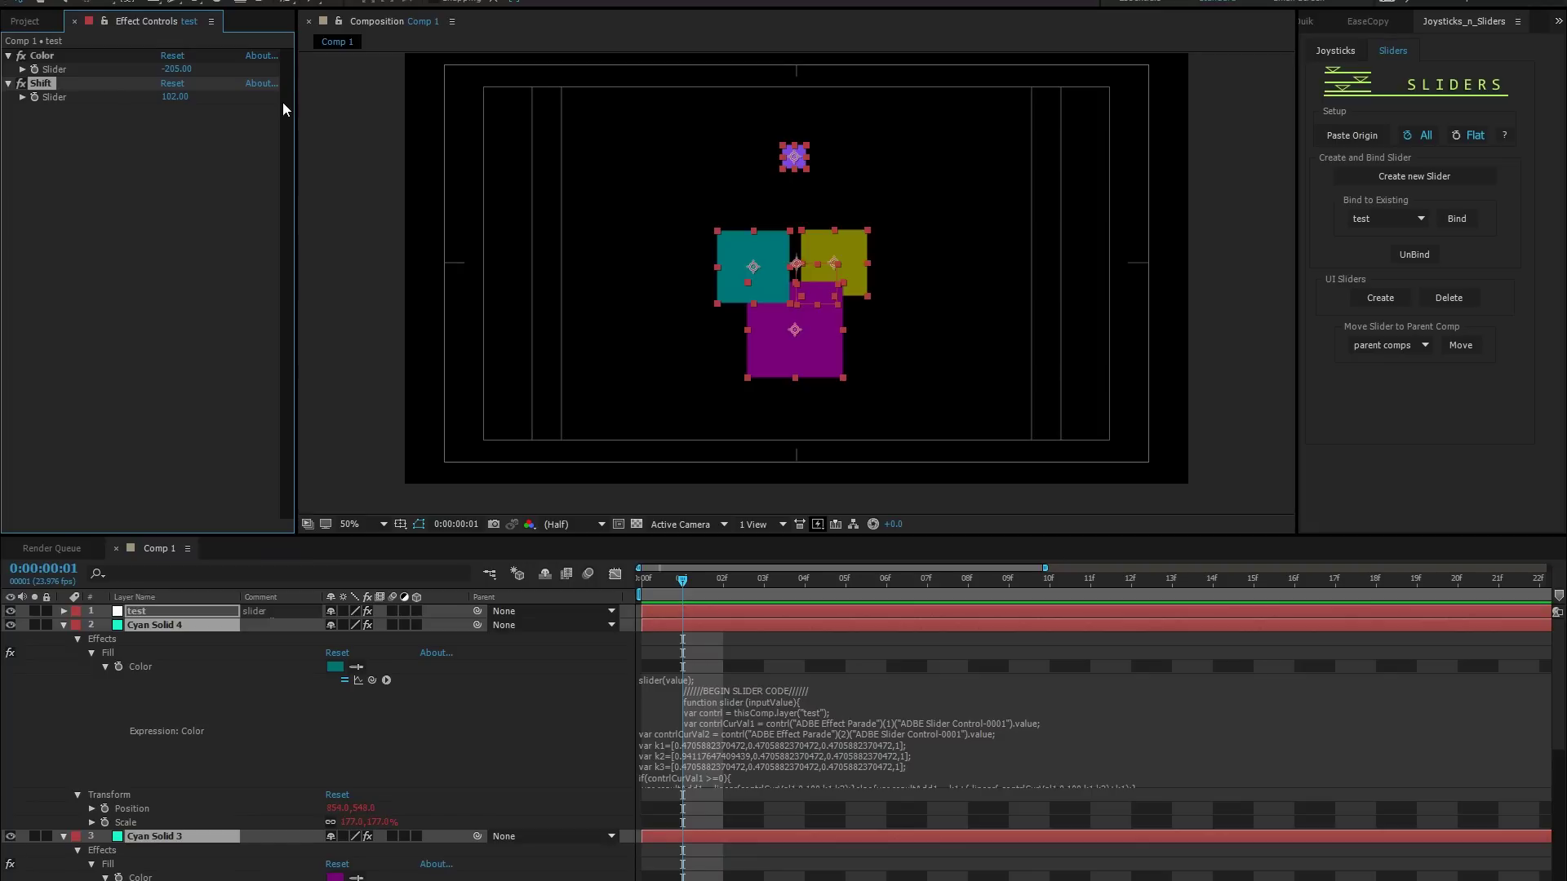
left_click(719, 584)
key("minus")
key("minus")
left_click_drag(718, 584, 615, 585)
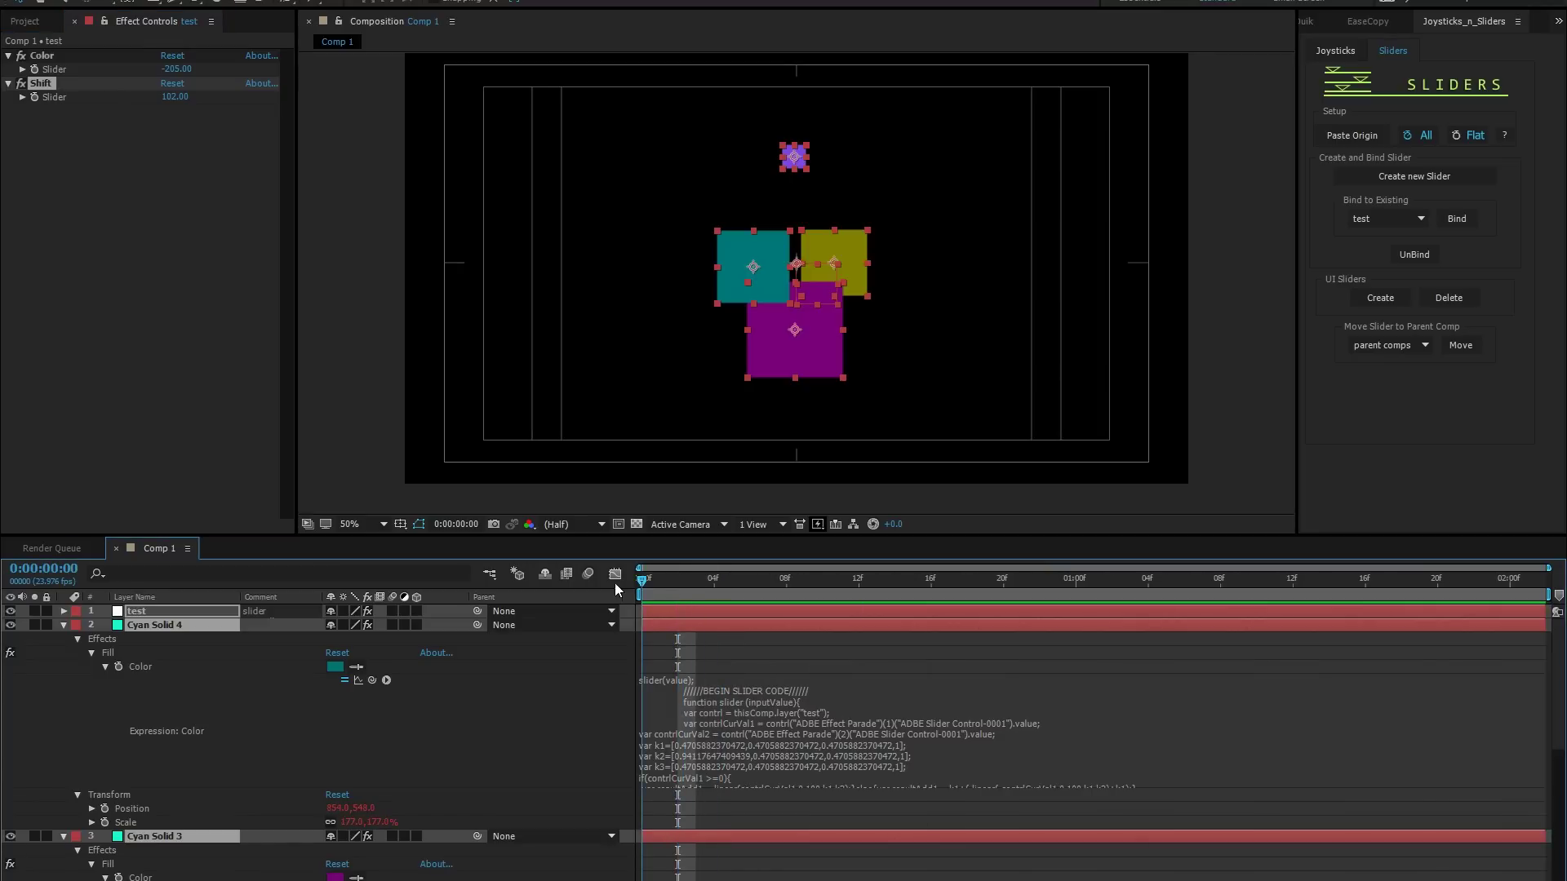
left_click(859, 651)
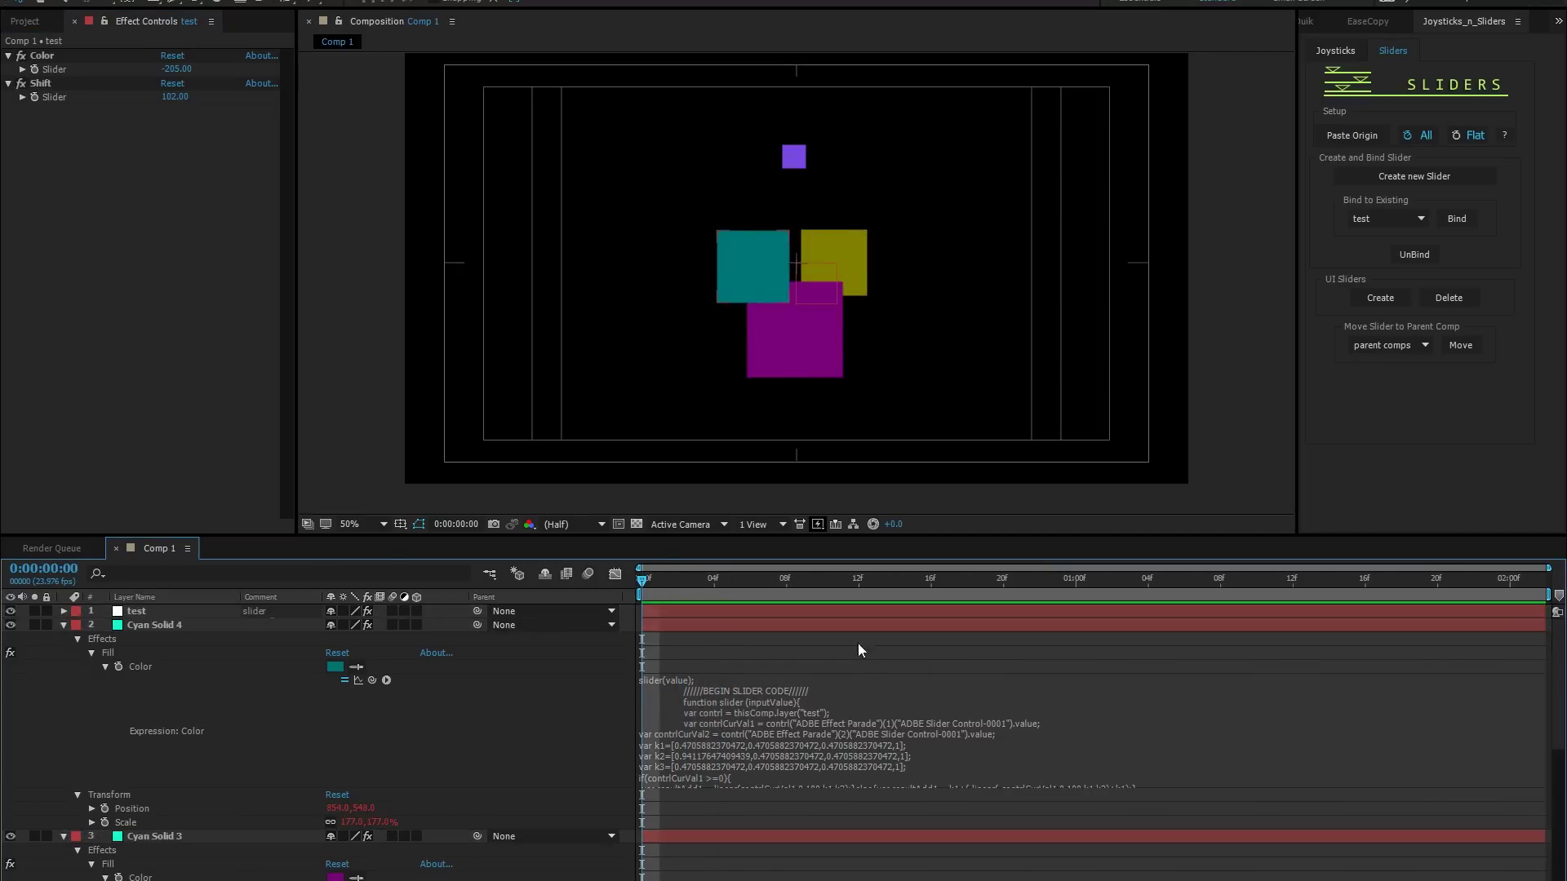
left_click(172, 613)
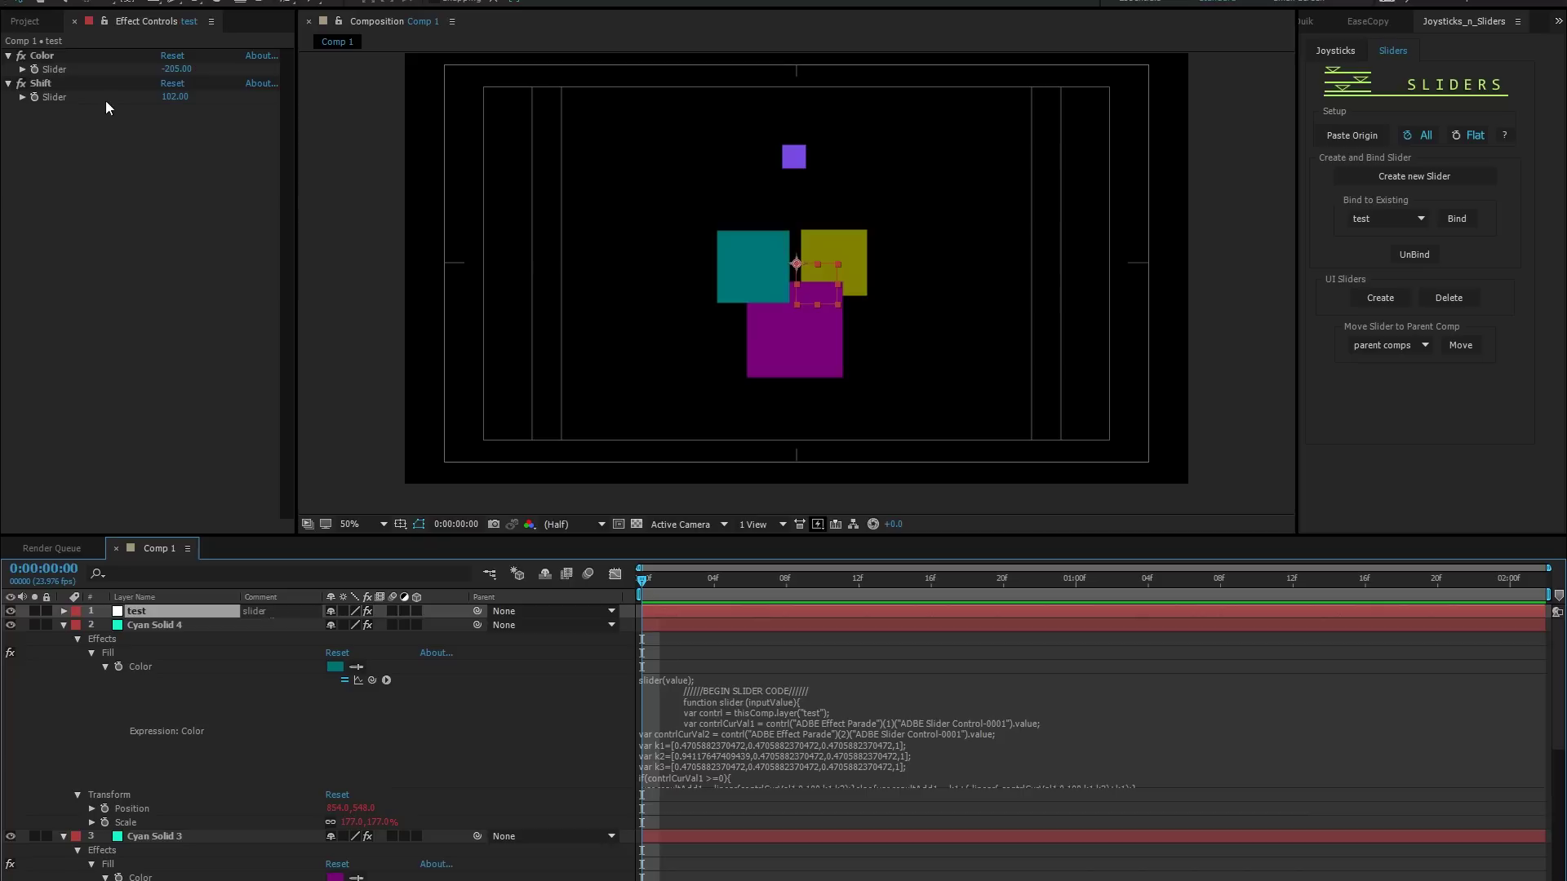
left_click(1381, 304)
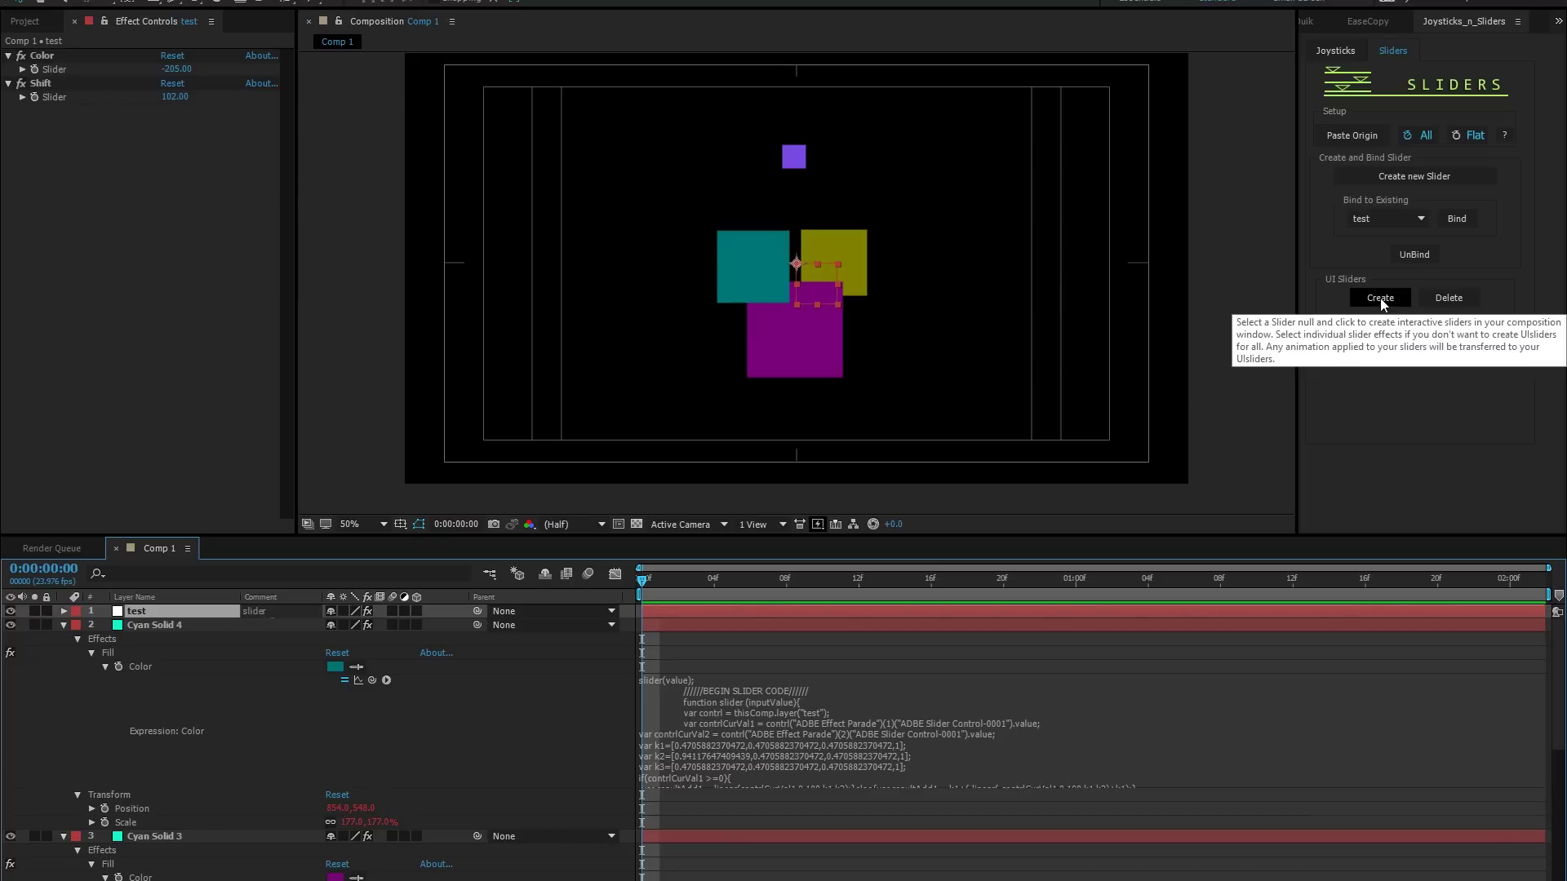
Create on-screen Color and Shift sliders in Comp 1 and position them beside the squares
left_click(1381, 299)
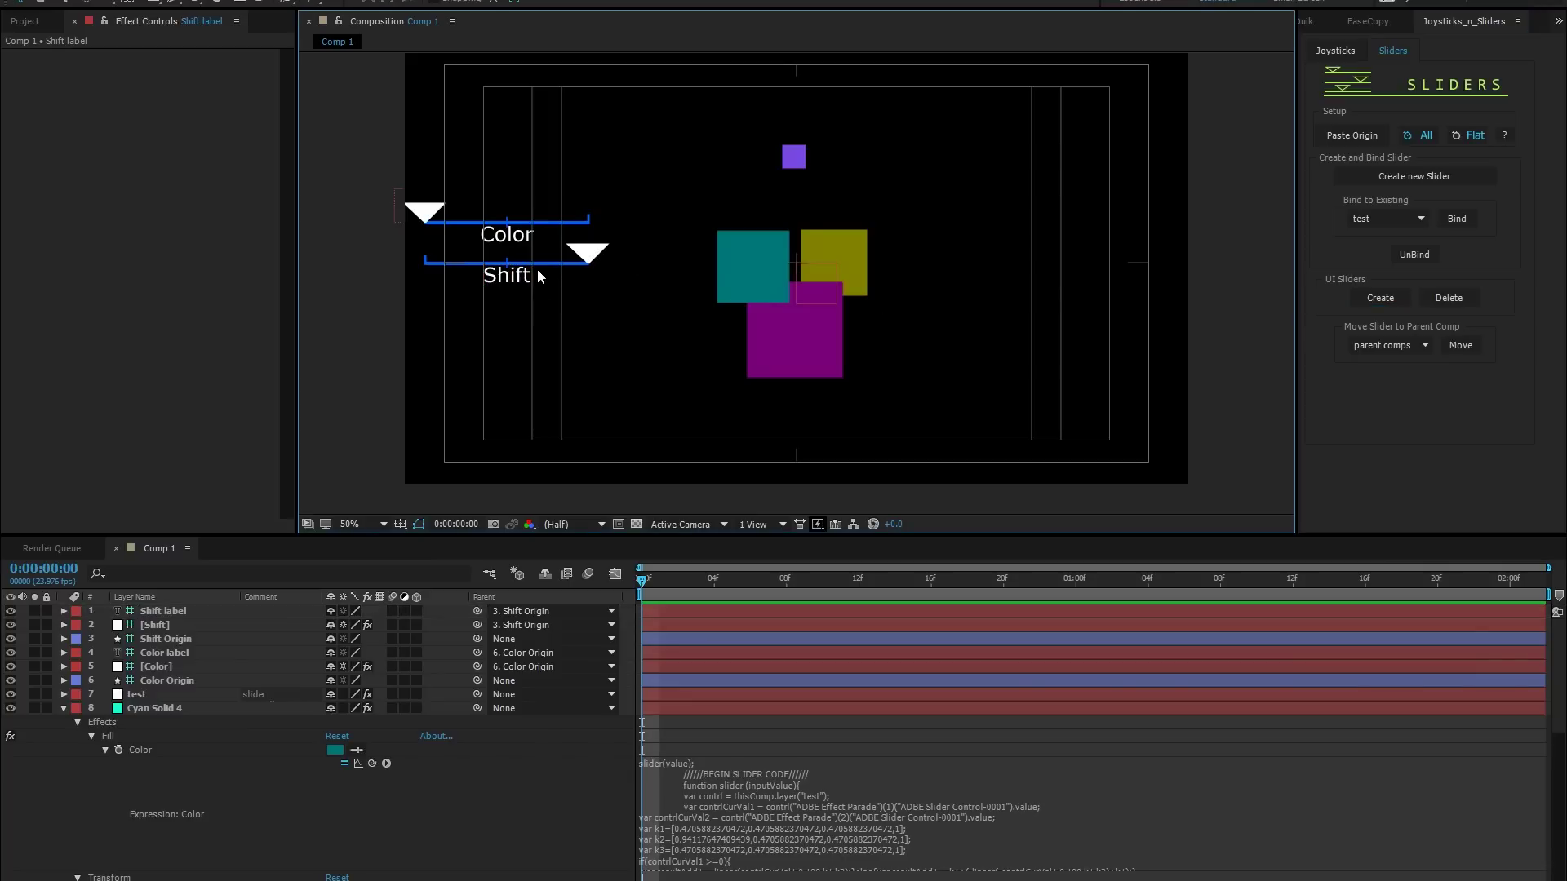
left_click_drag(546, 262, 562, 348)
left_click(555, 222)
left_click_drag(555, 224, 586, 254)
Slide the Color and Shift arrows to recolour, move and resize the squares
left_click_drag(463, 240, 614, 243)
left_click_drag(608, 335, 547, 334)
mouse_move(610, 242)
left_mouse_down()
mouse_move(465, 242)
mouse_move(586, 242)
left_mouse_up()
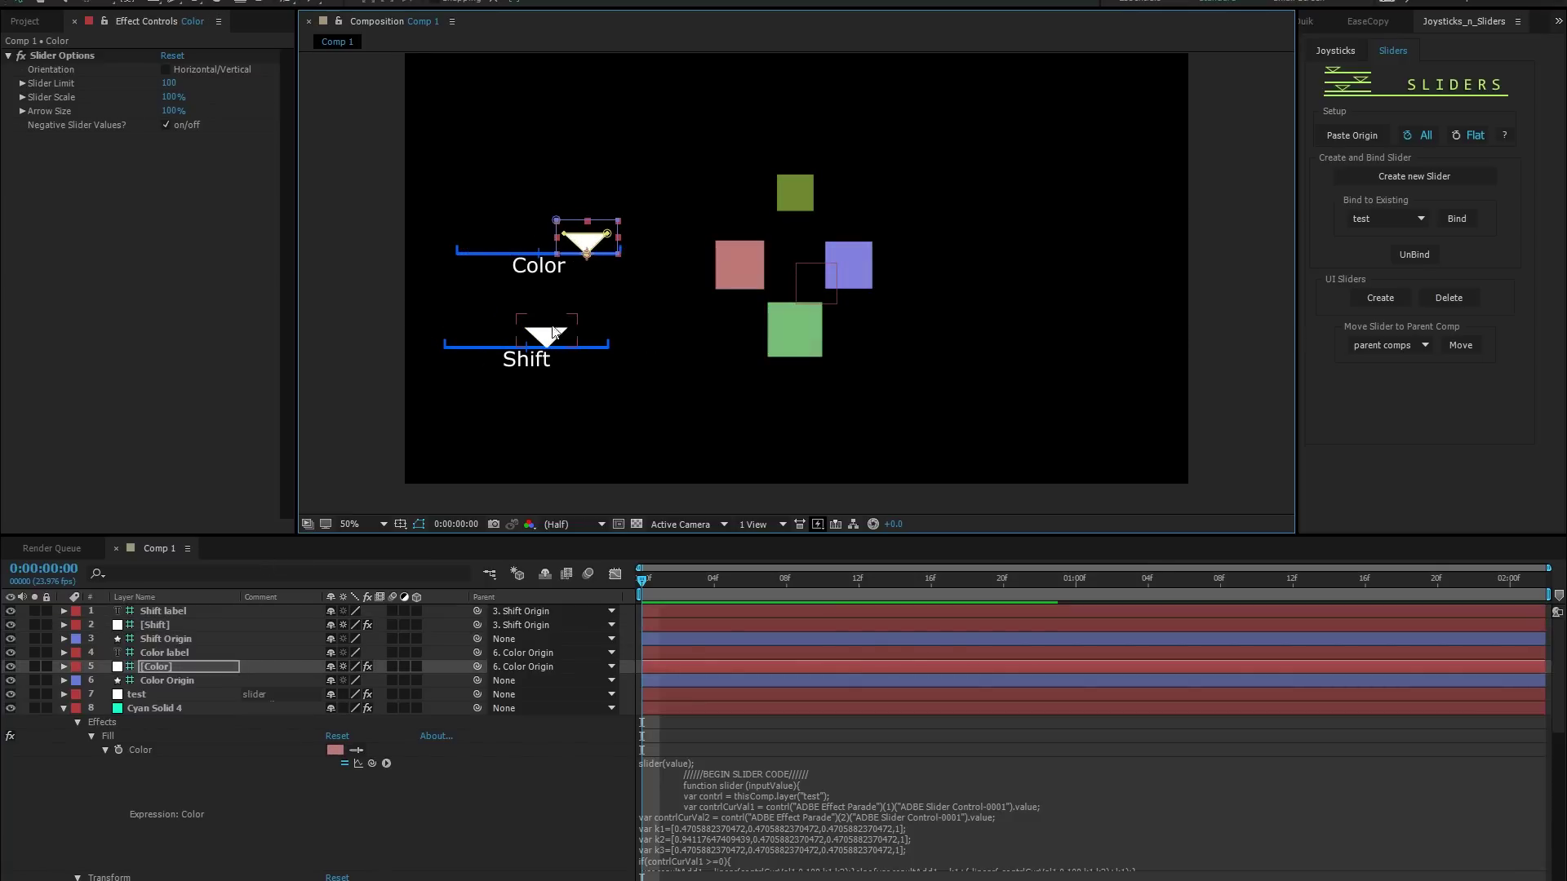
left_click_drag(543, 335, 484, 345)
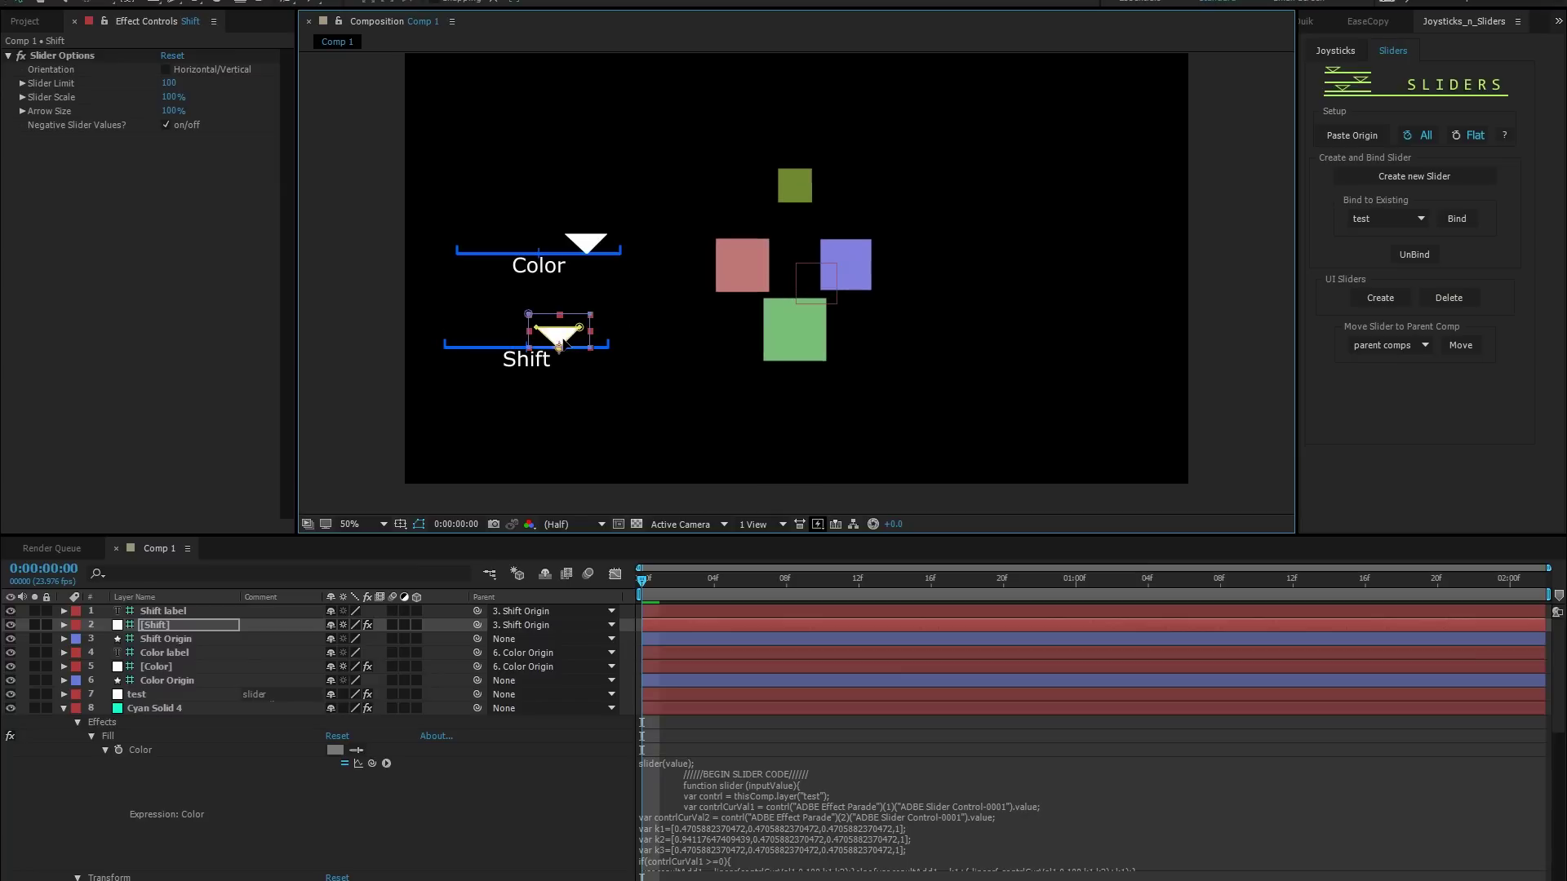
Give the Color slider limit 90, scale 138%, arrow size 125% and no negative values
left_click(572, 243)
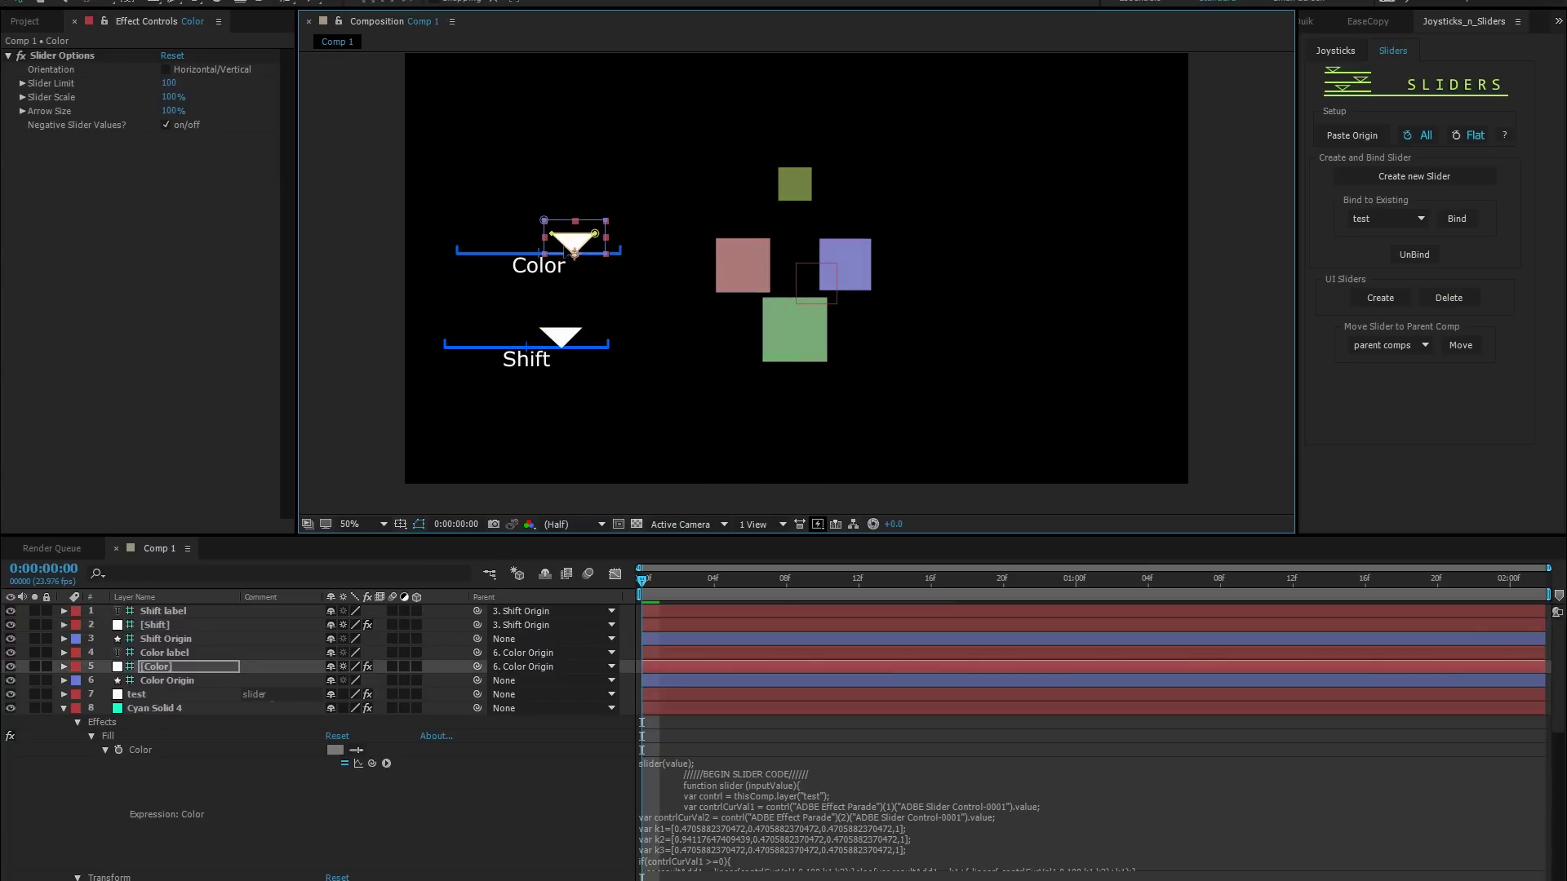
left_click(163, 69)
left_click(163, 69)
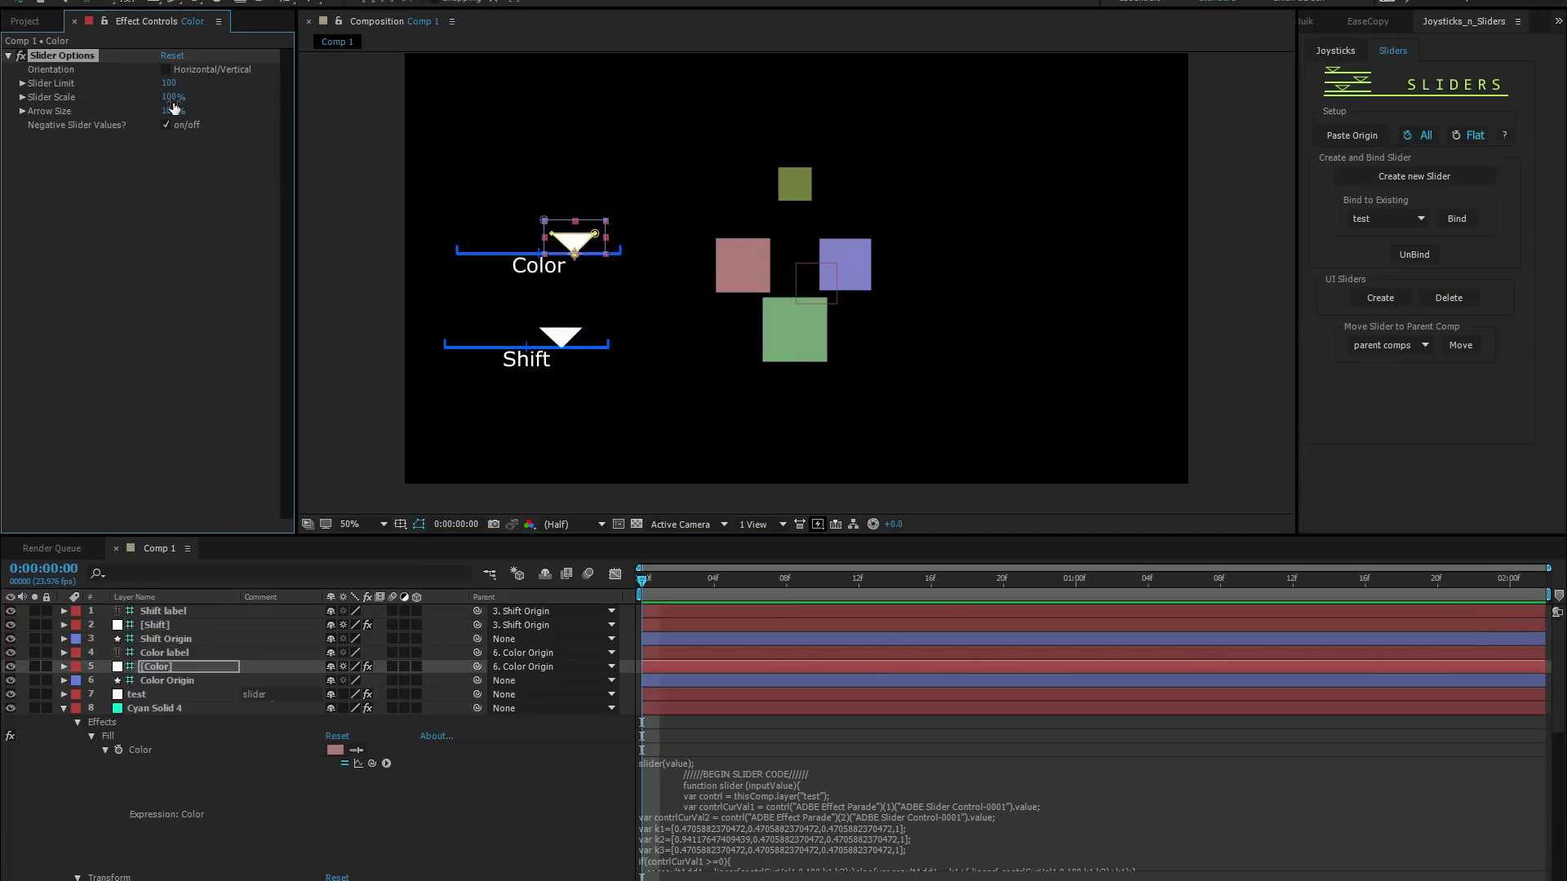
left_click_drag(169, 84, 188, 112)
left_click(166, 124)
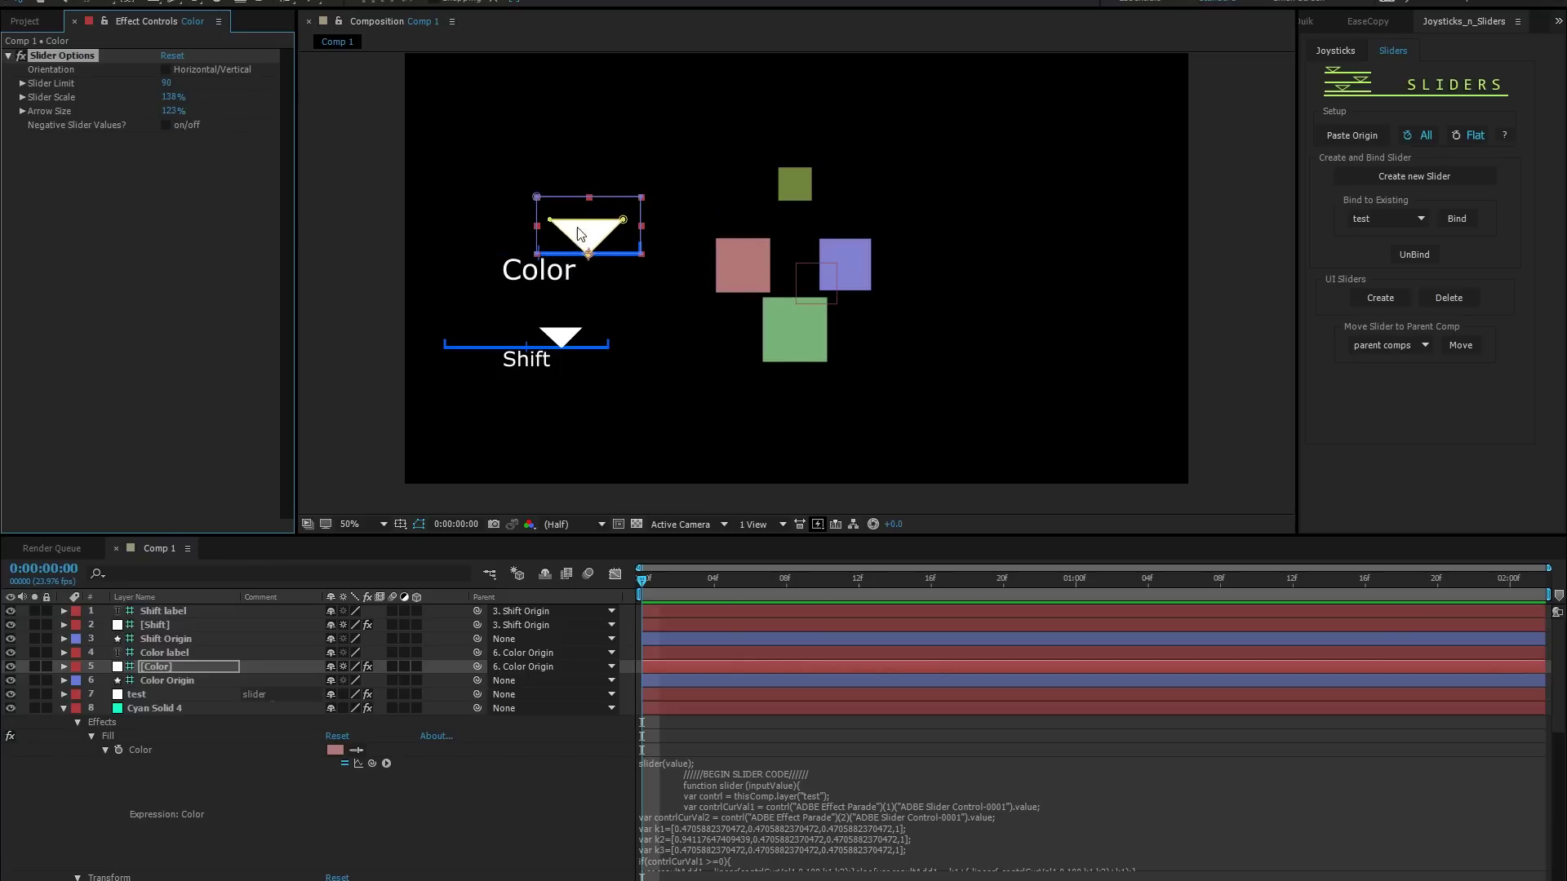
mouse_move(577, 234)
left_mouse_down()
mouse_move(527, 232)
mouse_move(628, 234)
mouse_move(579, 238)
left_mouse_up()
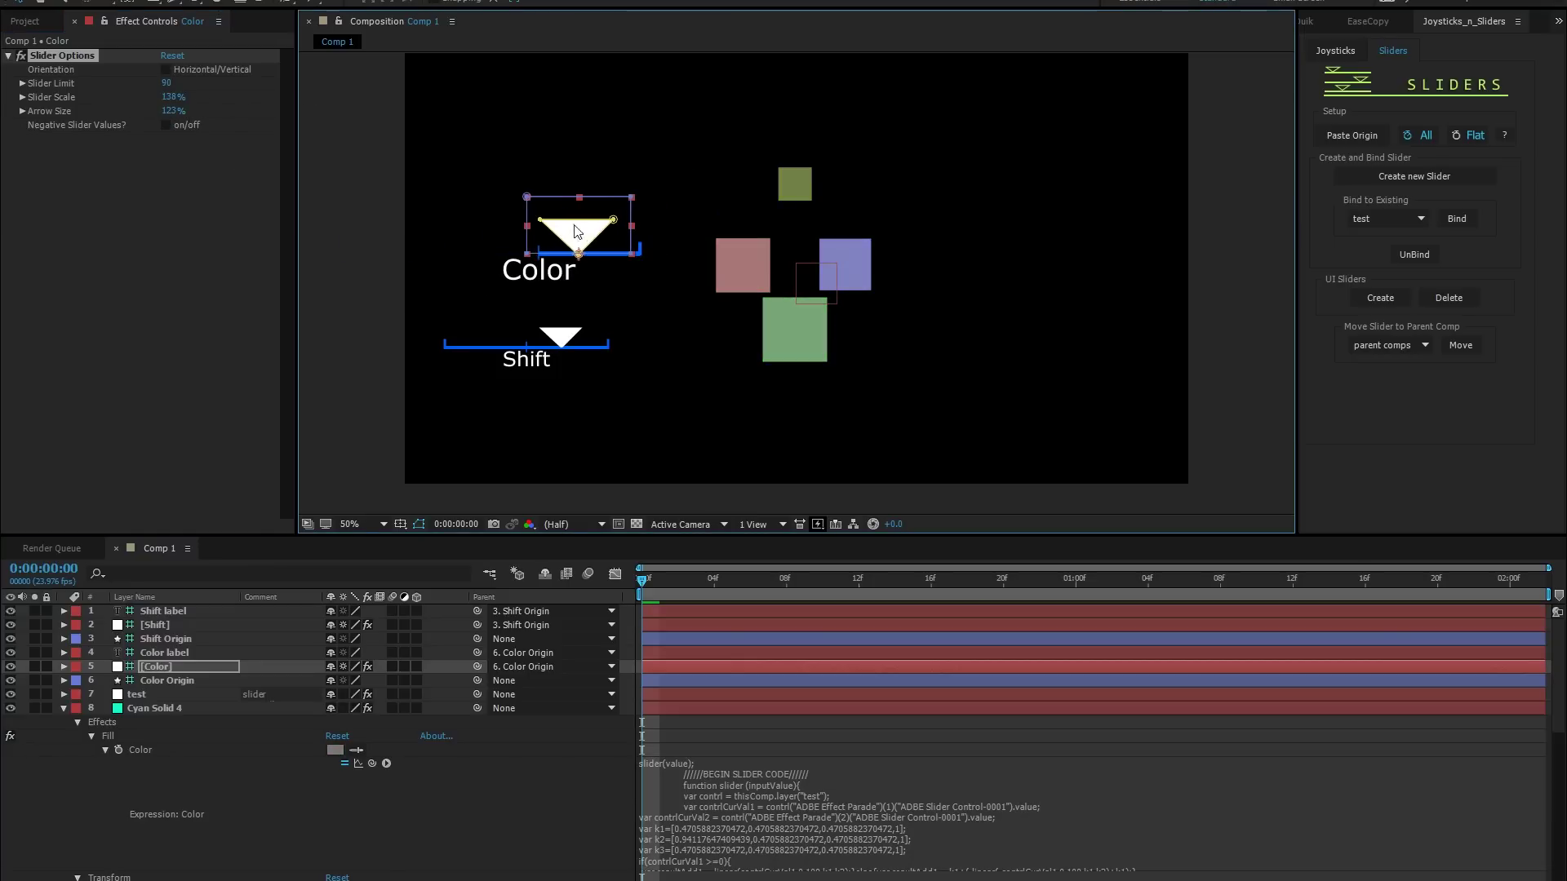
Delete both UI sliders, scrub through time, and select the test layer
left_click_drag(479, 140, 604, 380)
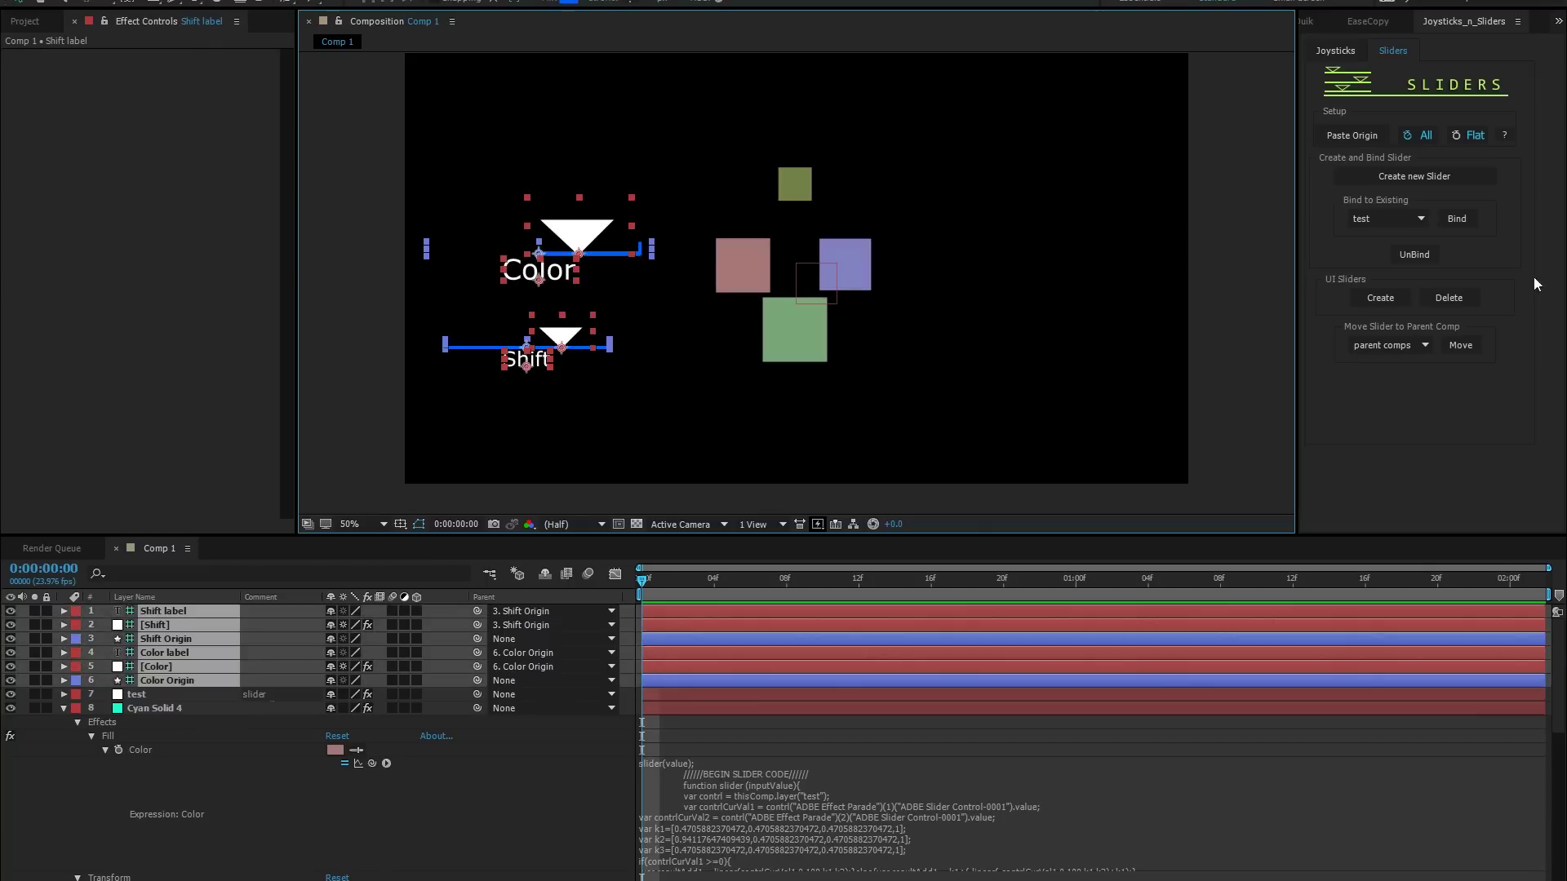
left_click(1463, 299)
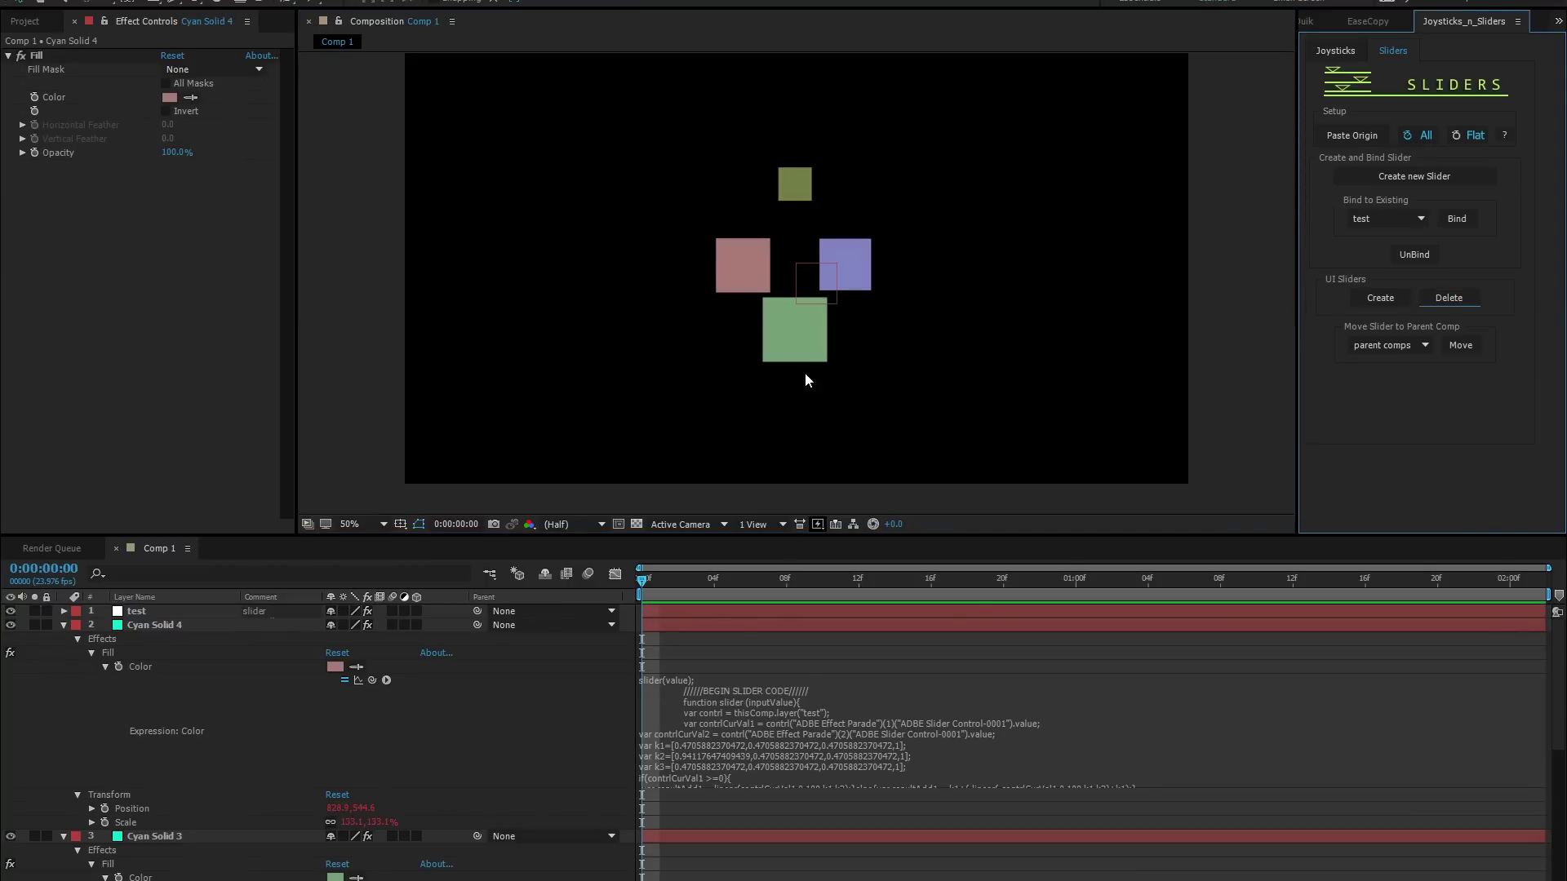
left_click_drag(670, 576, 476, 491)
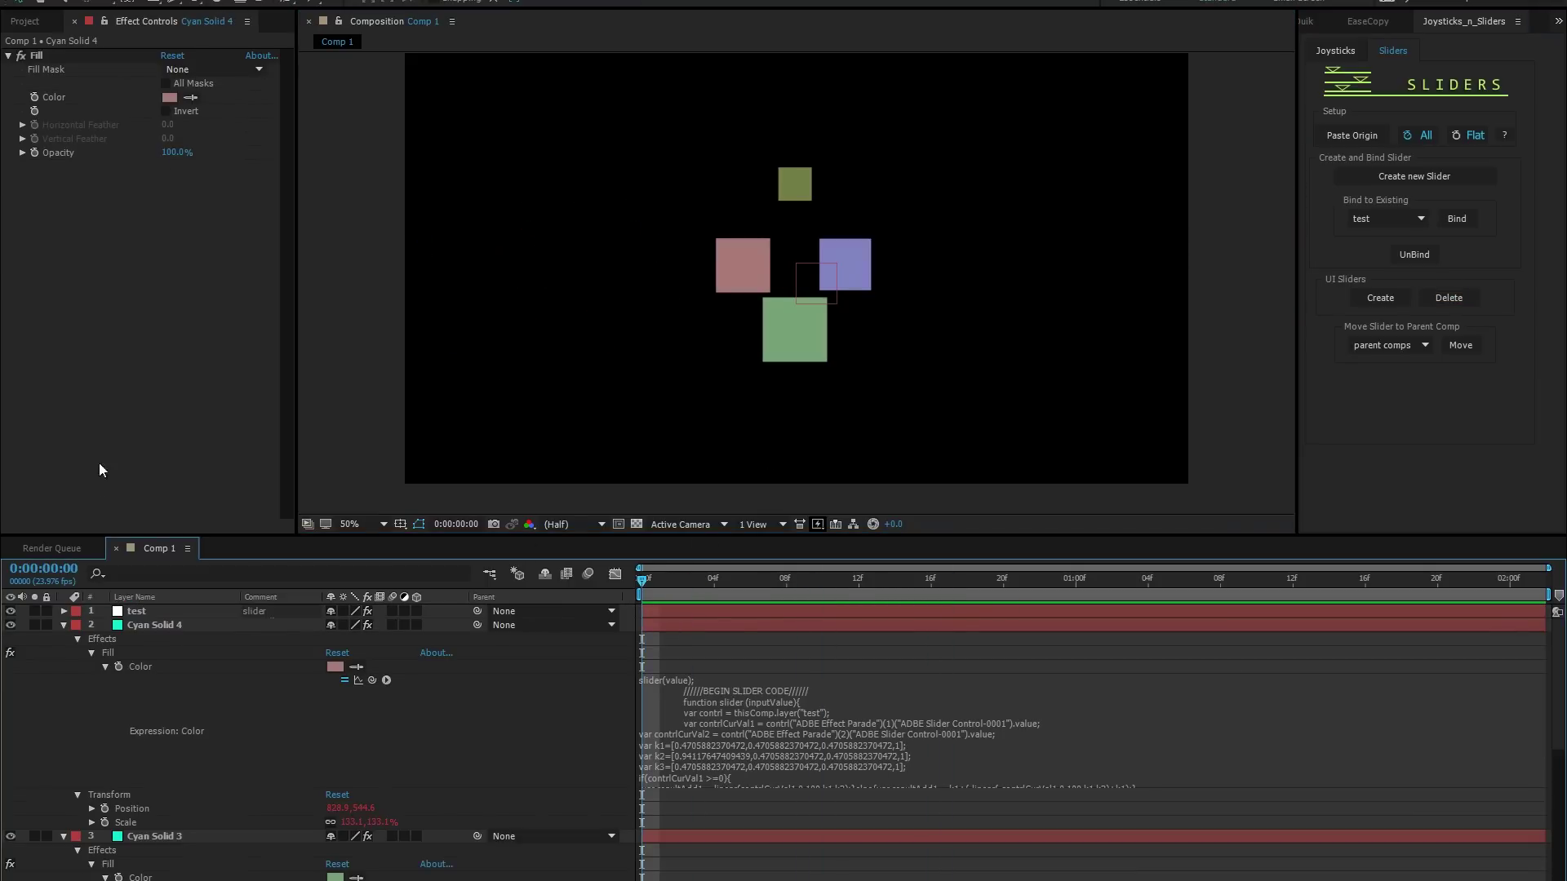
left_click(149, 612)
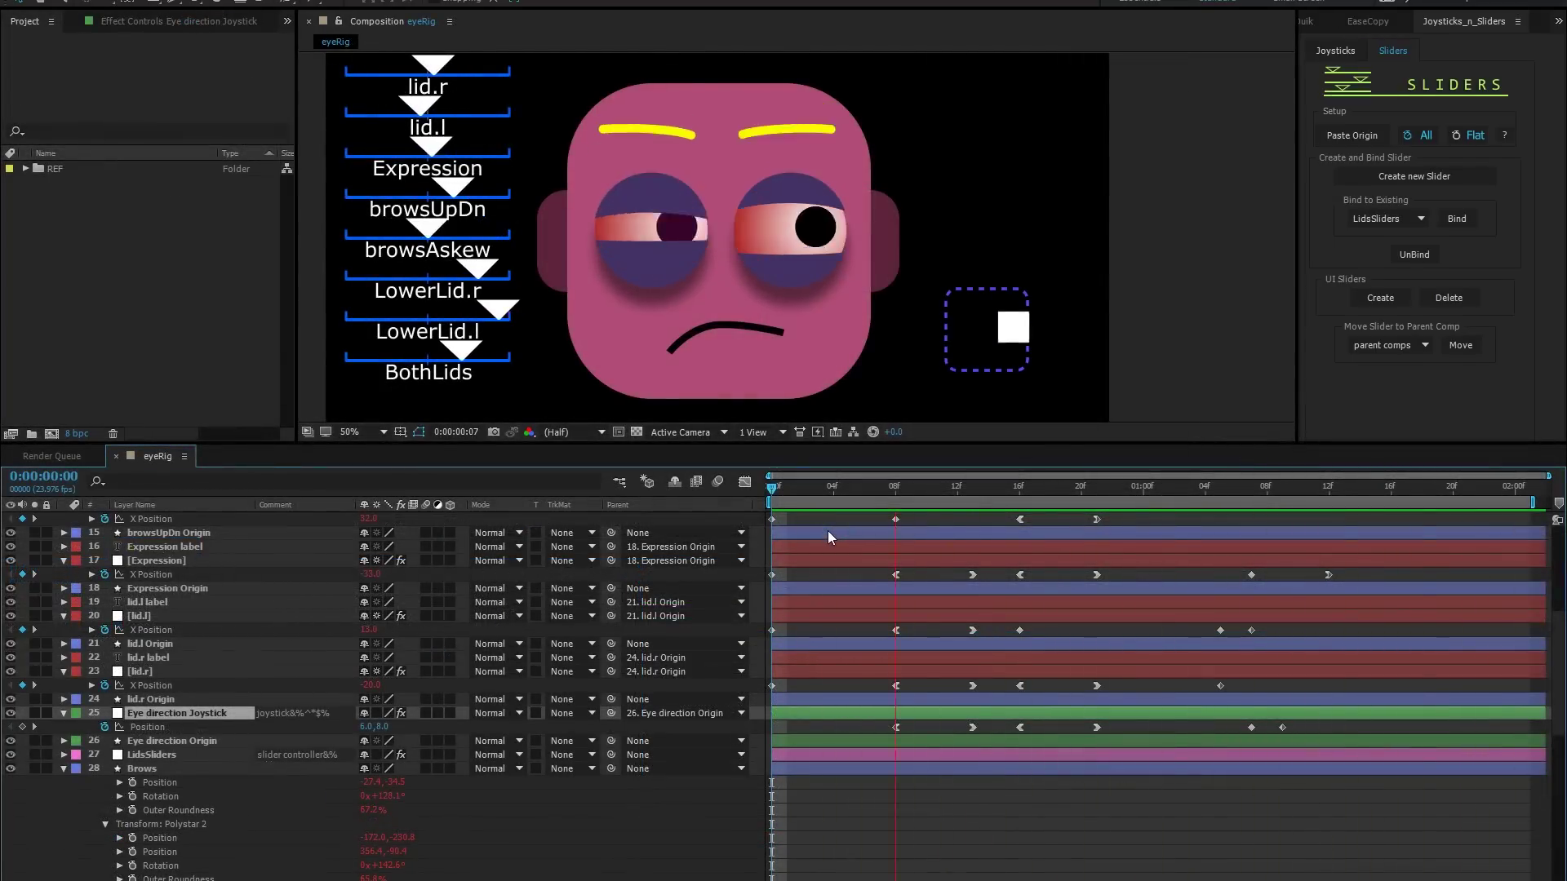
At frame 18 of eyeRig, point the eye joystick down-left and select the LidsSliders layer
key("space")
left_click_drag(833, 486, 1042, 488)
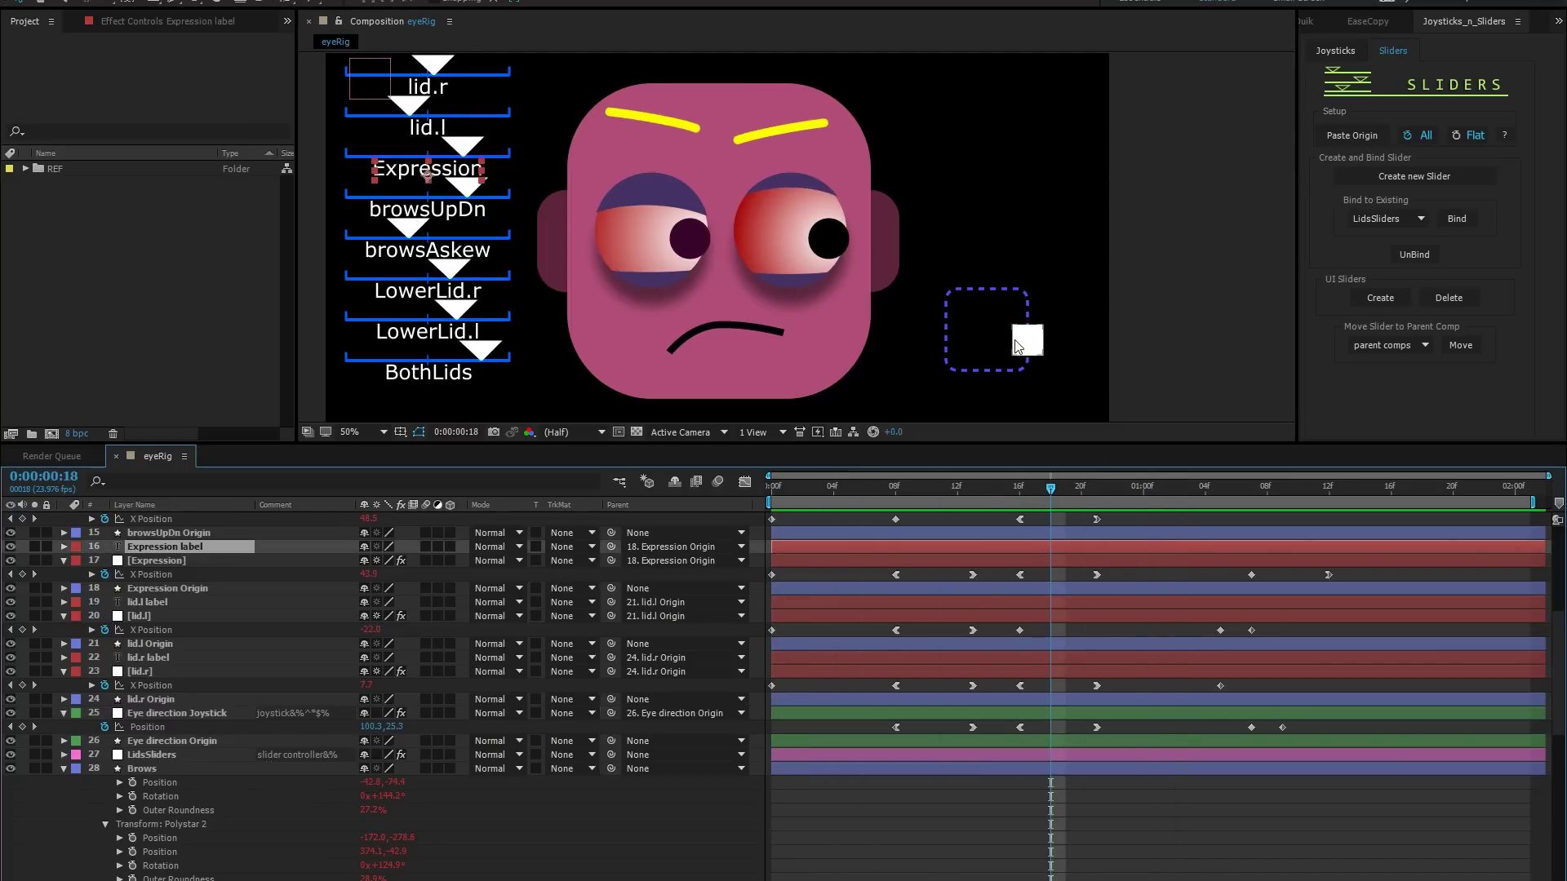
left_click_drag(1028, 341, 985, 327)
scroll(155, 796, "up", 1)
left_click(149, 798)
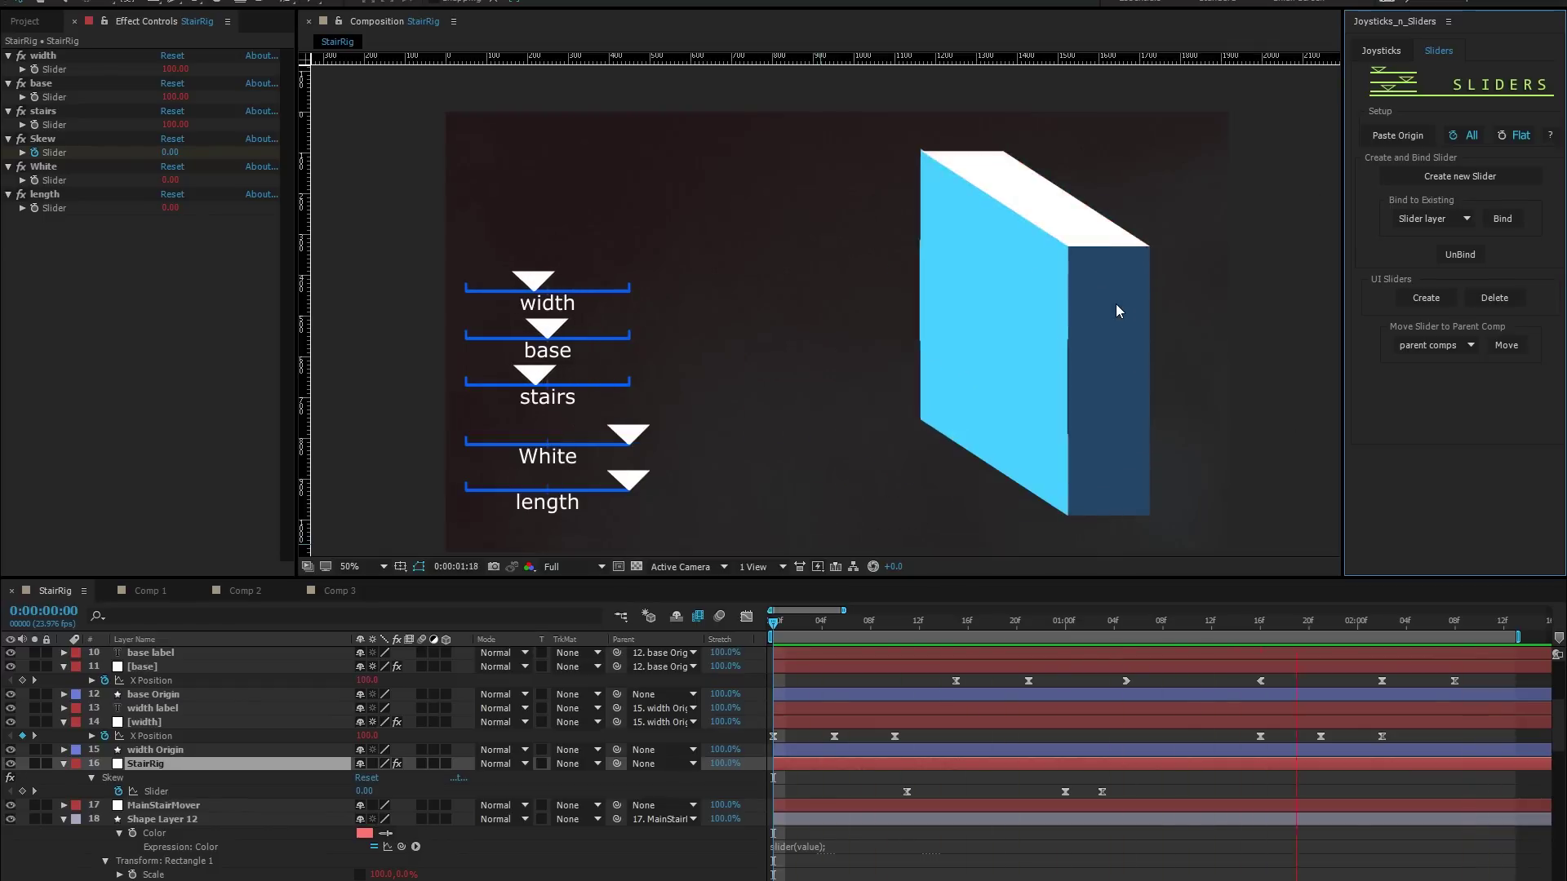
Stop playback, UnBind the StairRig sliders into keyframes, and advance two frames
key("space")
left_click(1457, 257)
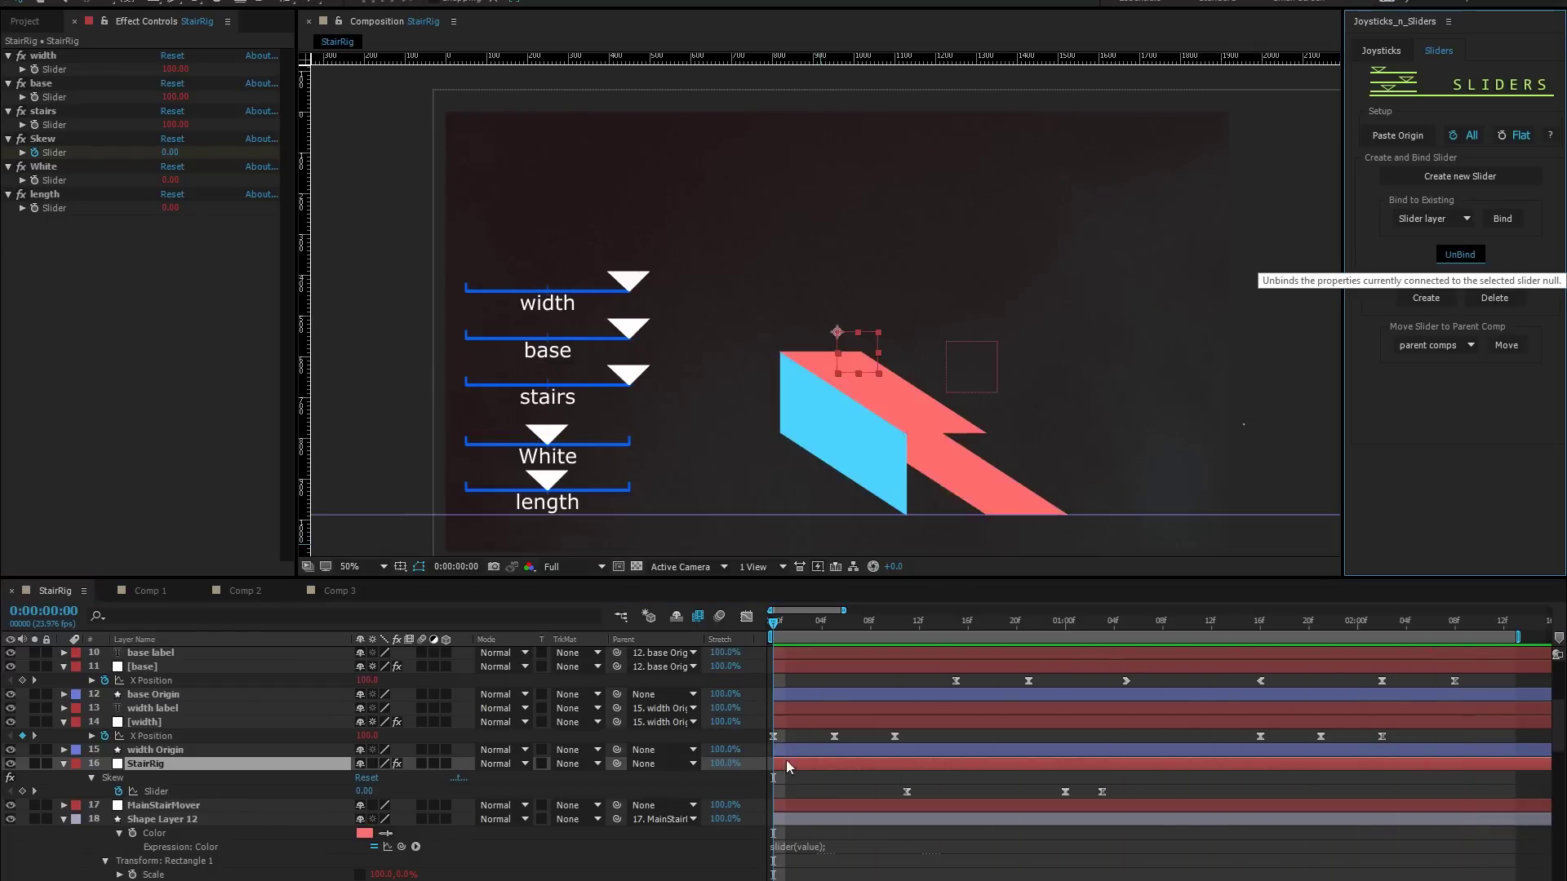
scroll(832, 726, "down", 4)
key("Page_Down")
key("Page_Down")
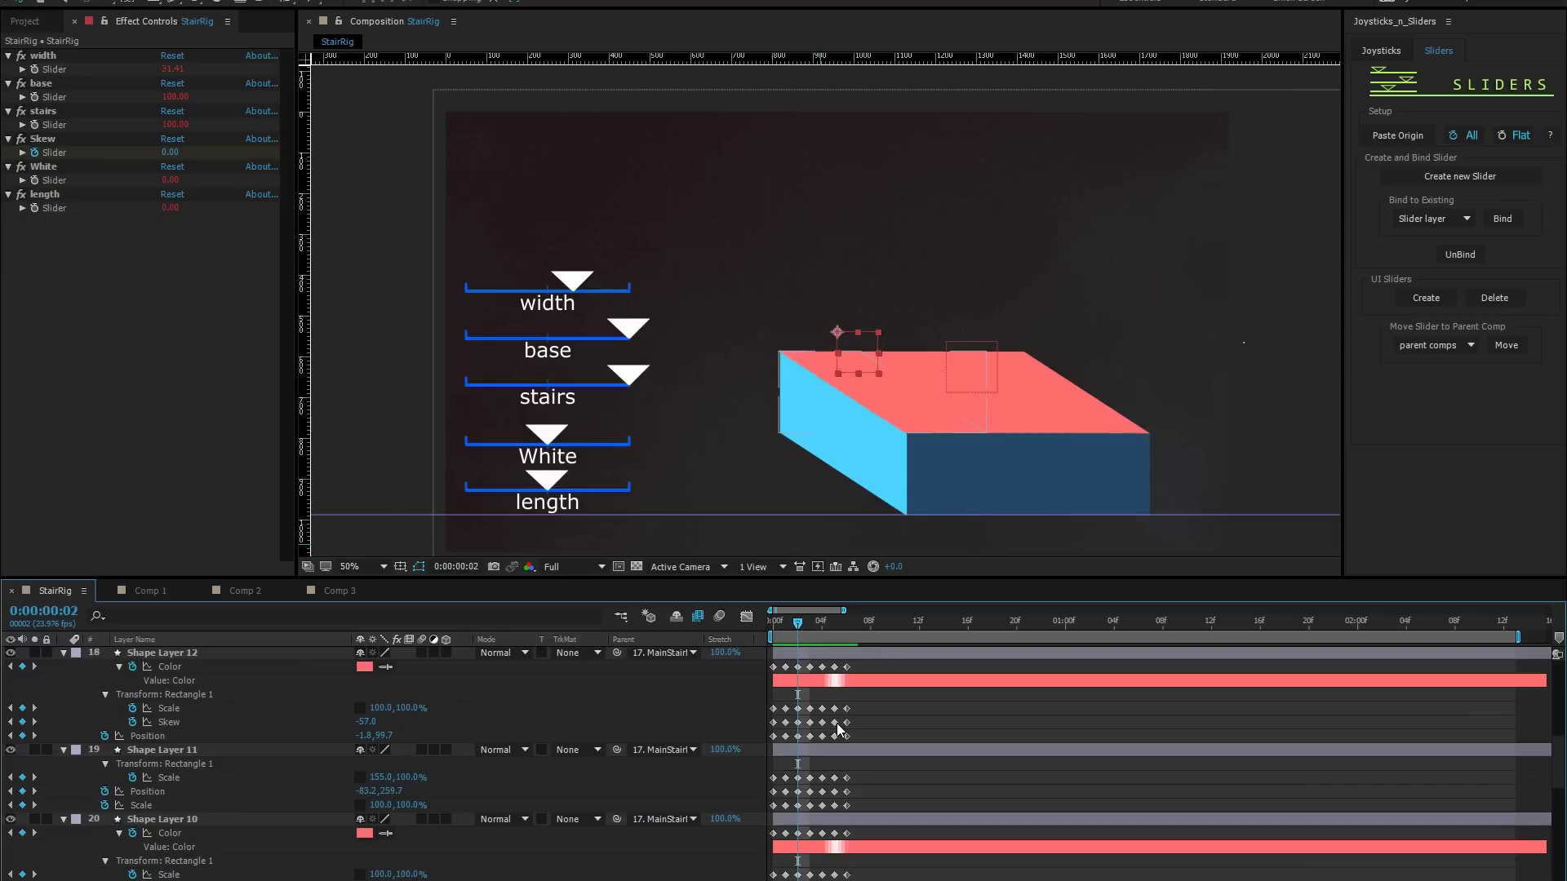
key("Page_Down")
key("Page_Down")
key("Page_Down")
key("Page_Down")
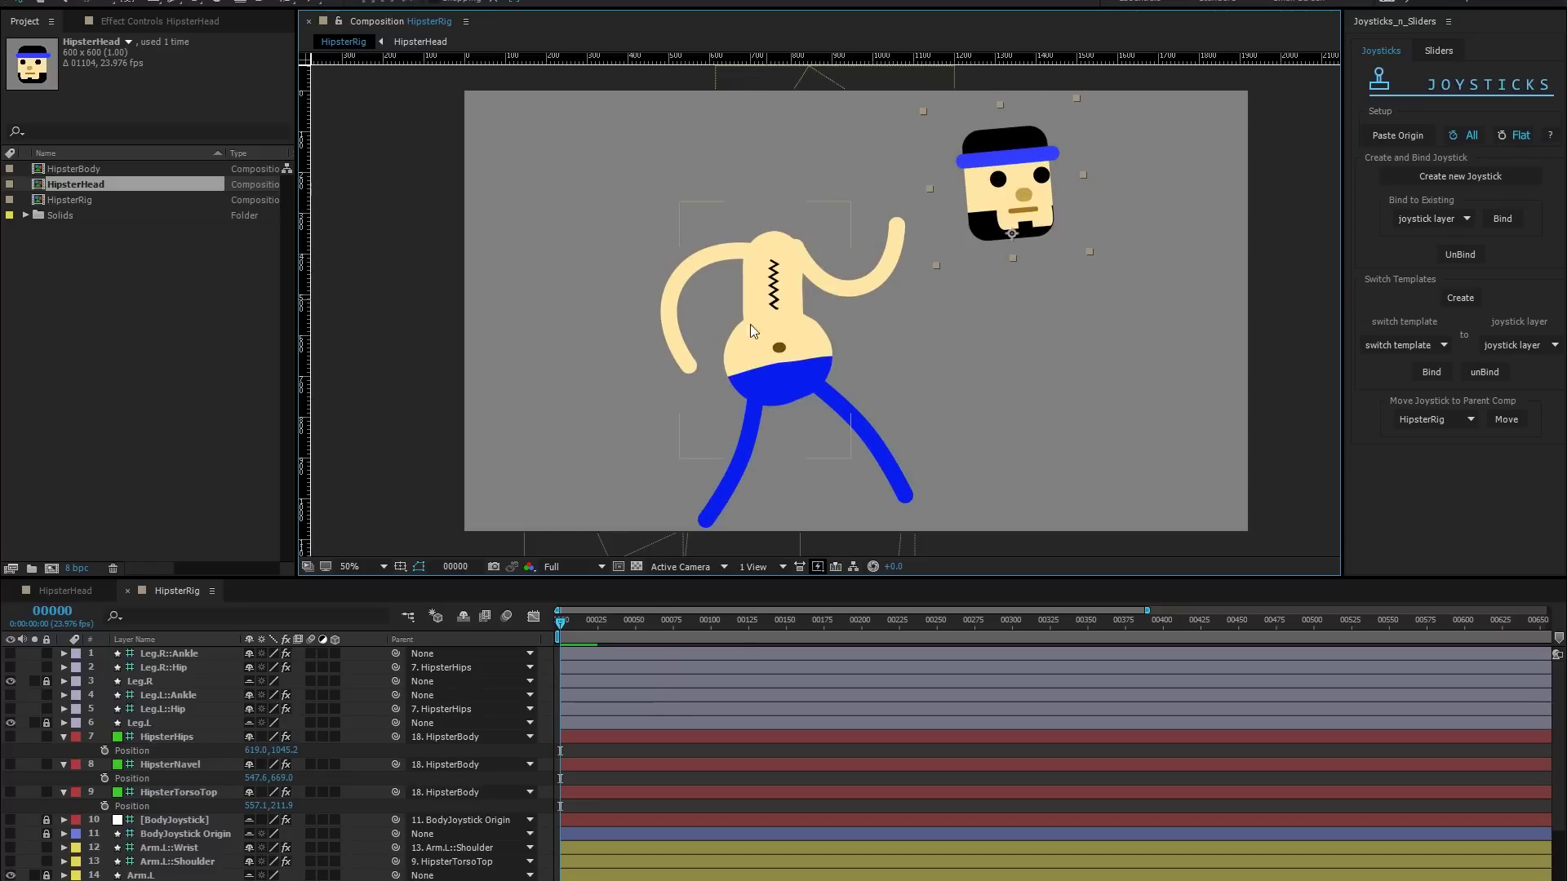
Open HipsterHead, toggle Hide Shy Layers on and off, and return to HipsterRig
left_click(72, 588)
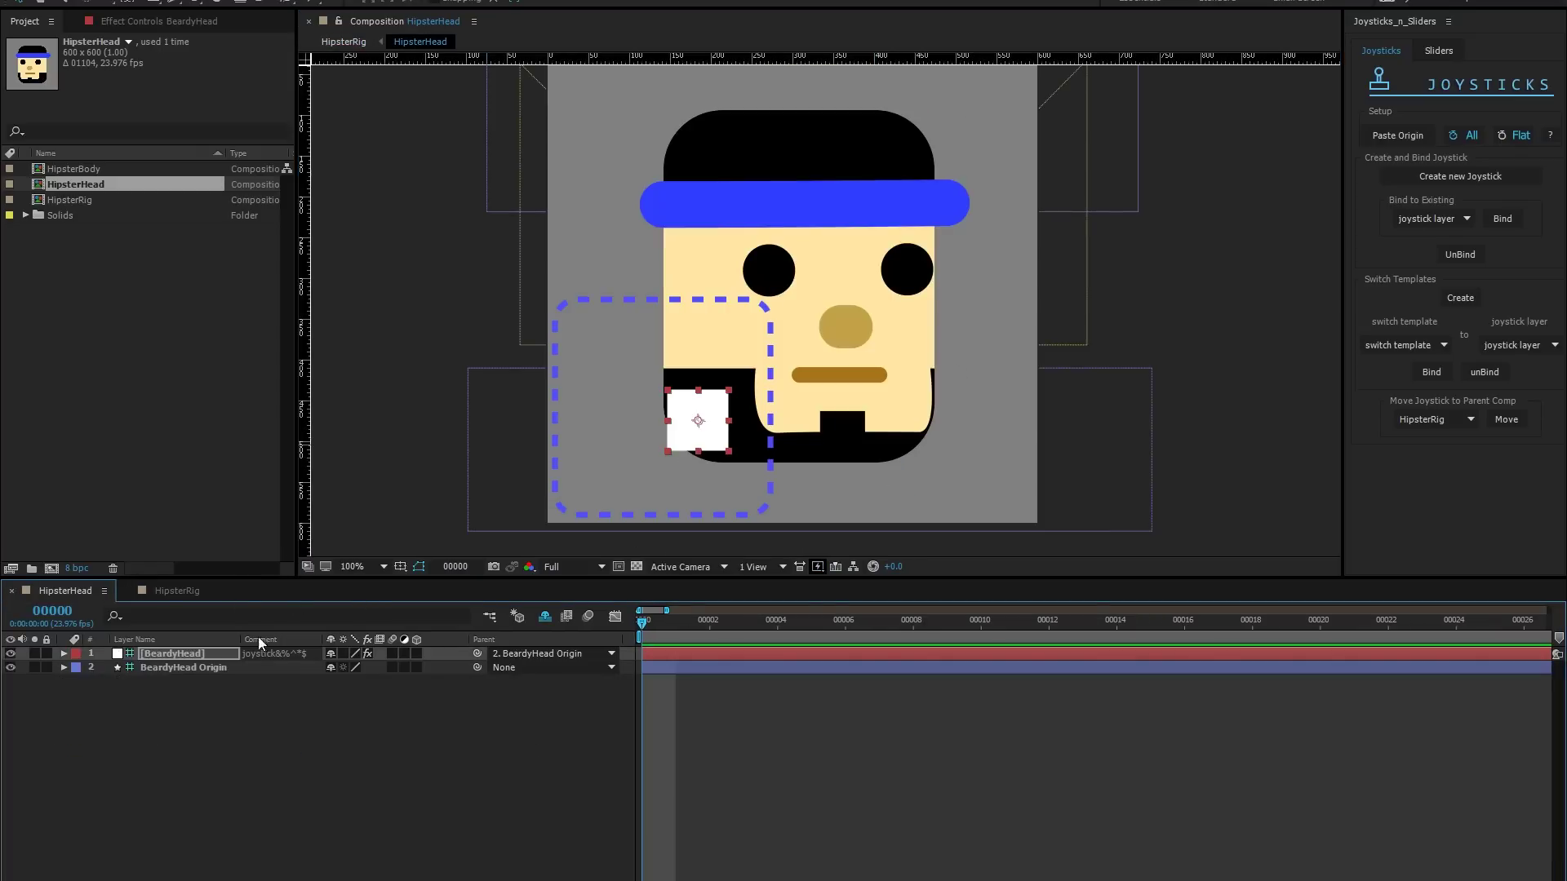
left_click(543, 616)
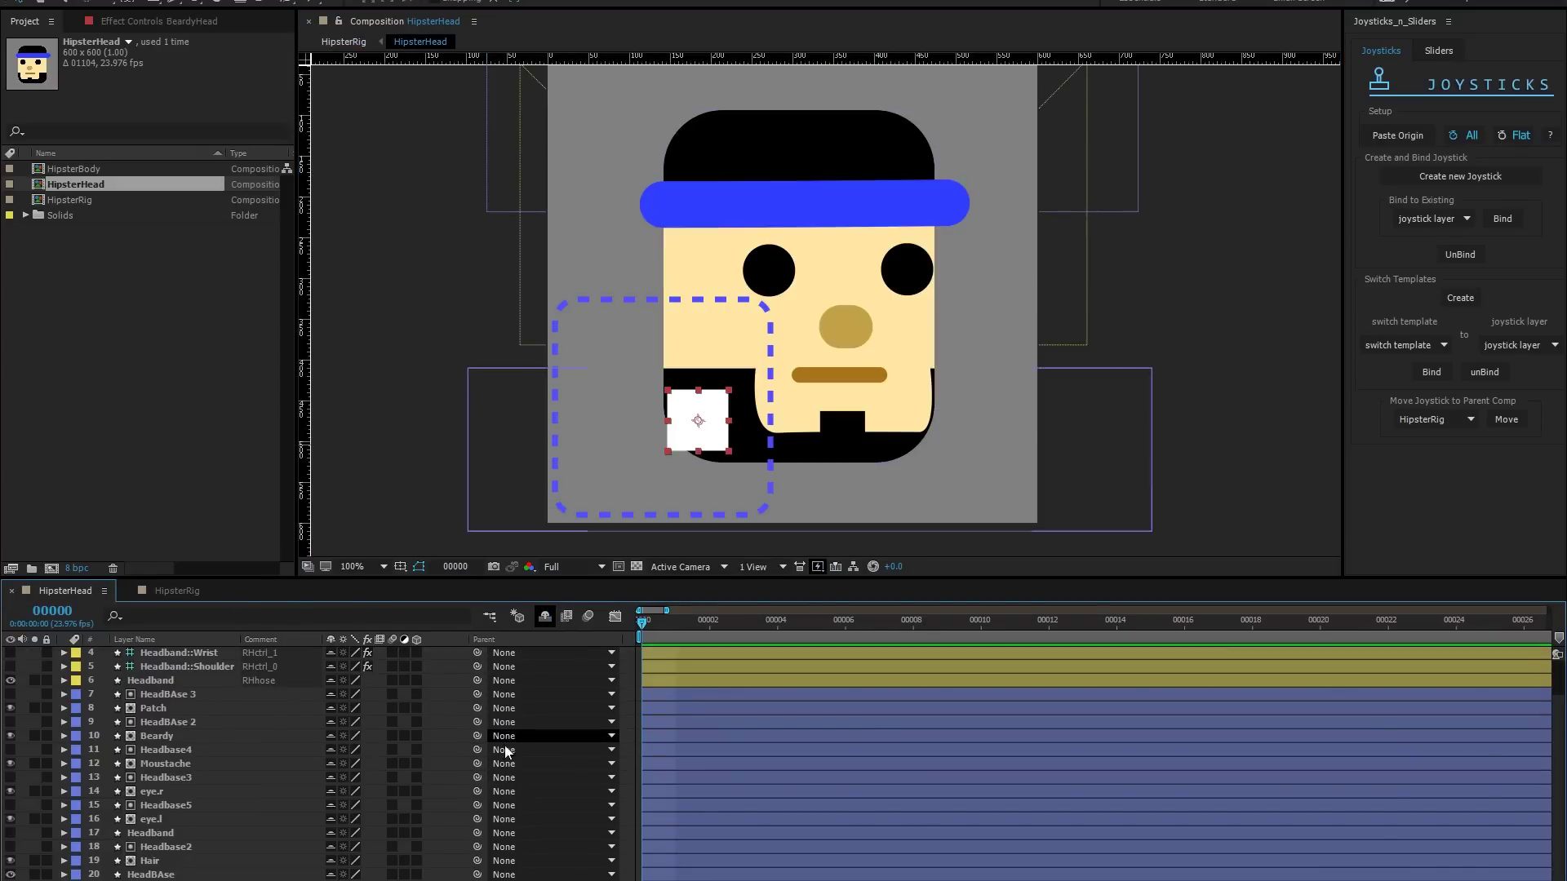
left_click(543, 614)
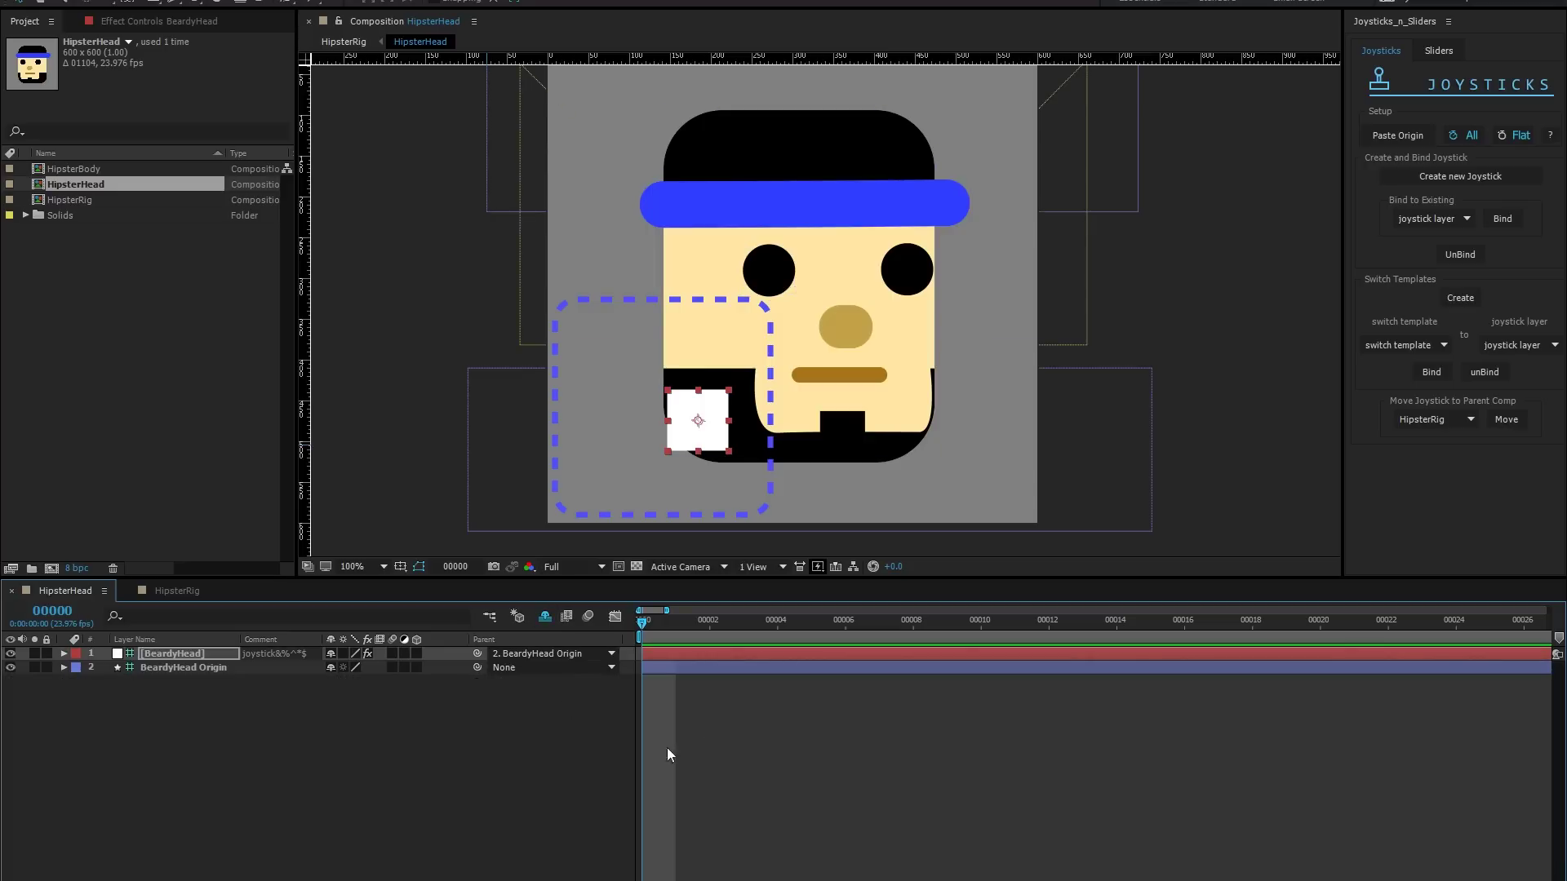
left_click(177, 590)
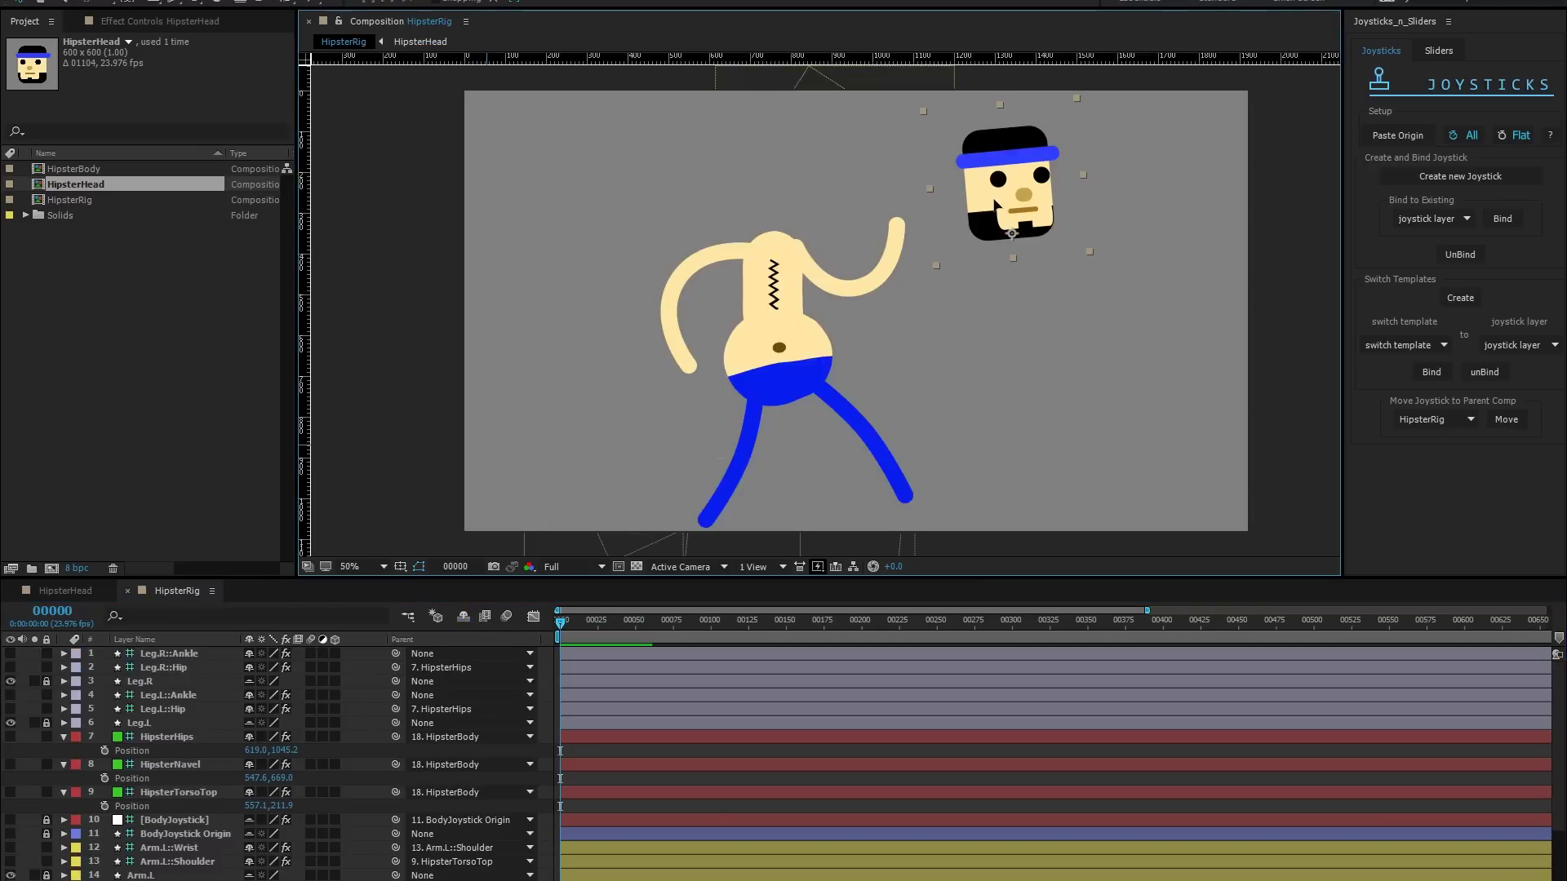
Place the head on the neck, then turn the face with the BeardyHead joystick
left_click_drag(845, 148, 747, 202)
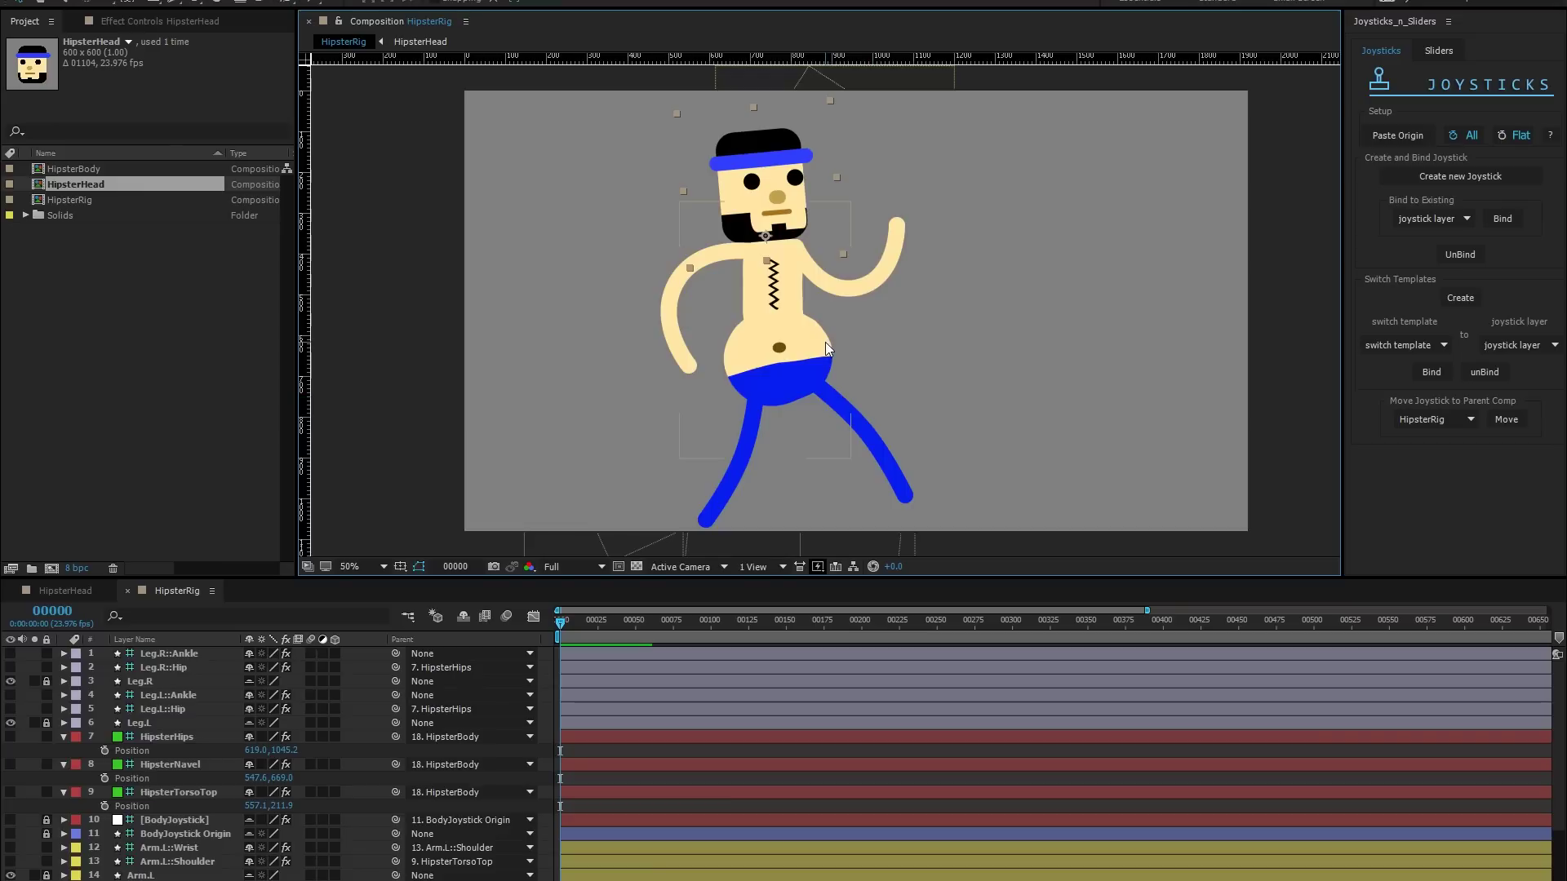
double_click(764, 201)
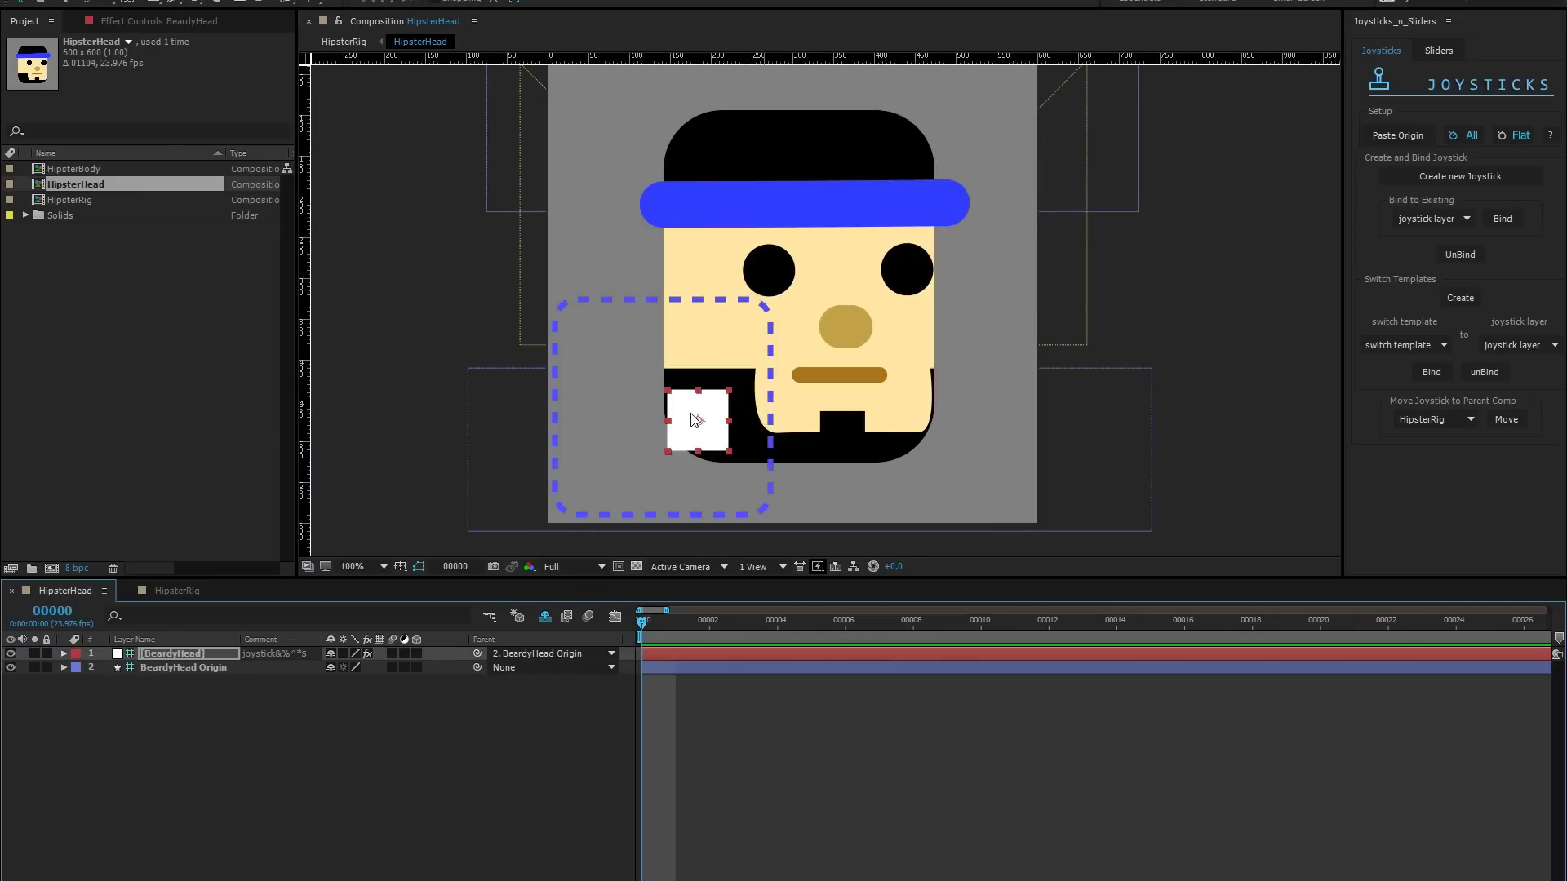
left_click_drag(696, 429, 627, 433)
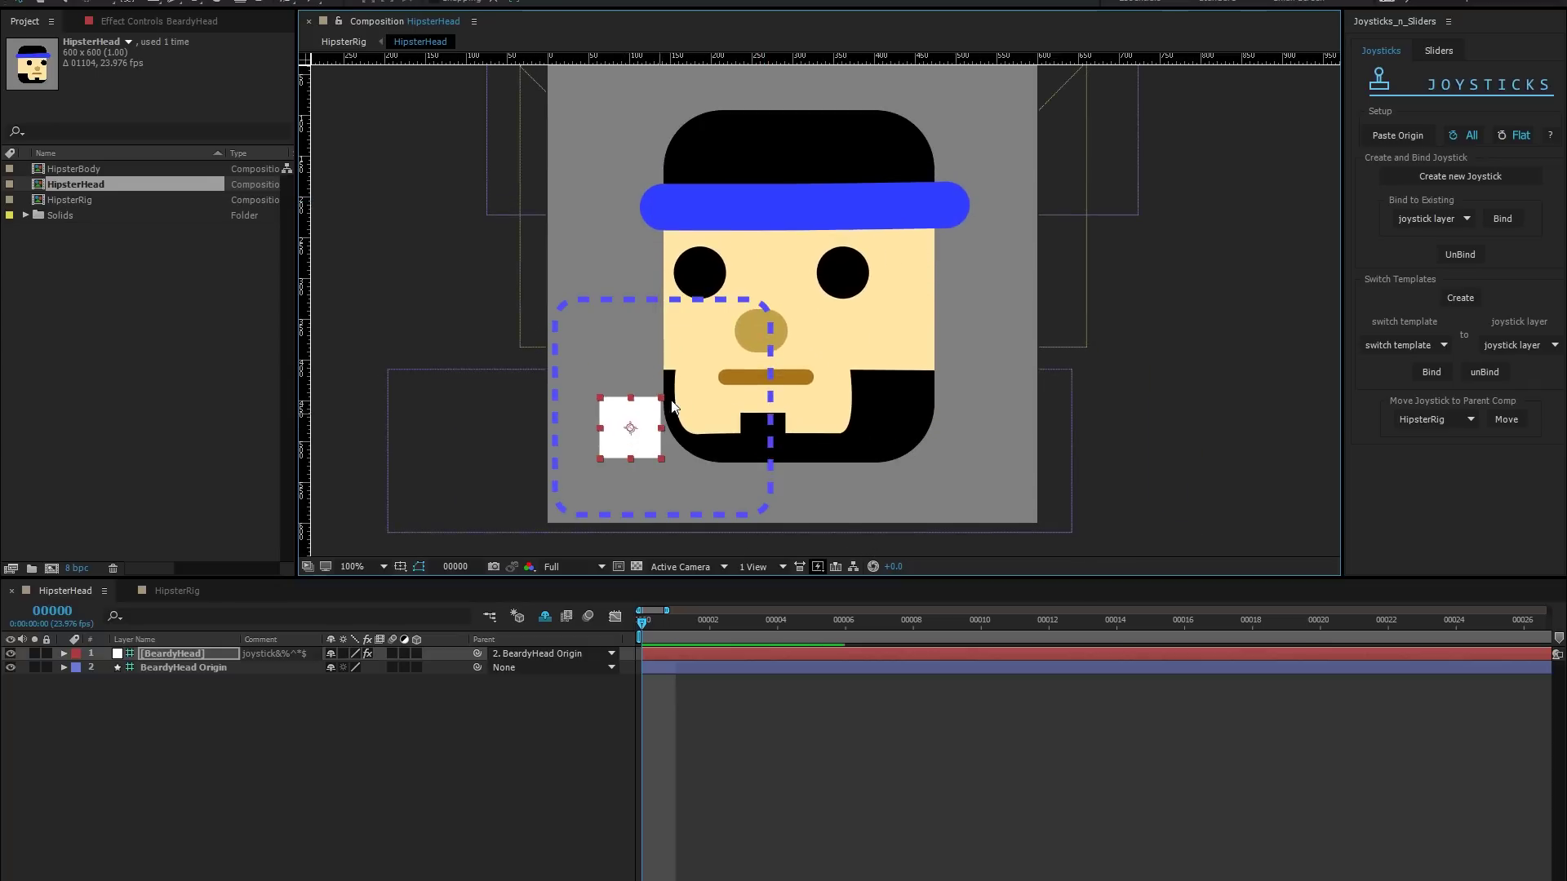
Move the BeardyHead joystick to the HipsterRig parent comp and open HipsterRig
left_click(1449, 423)
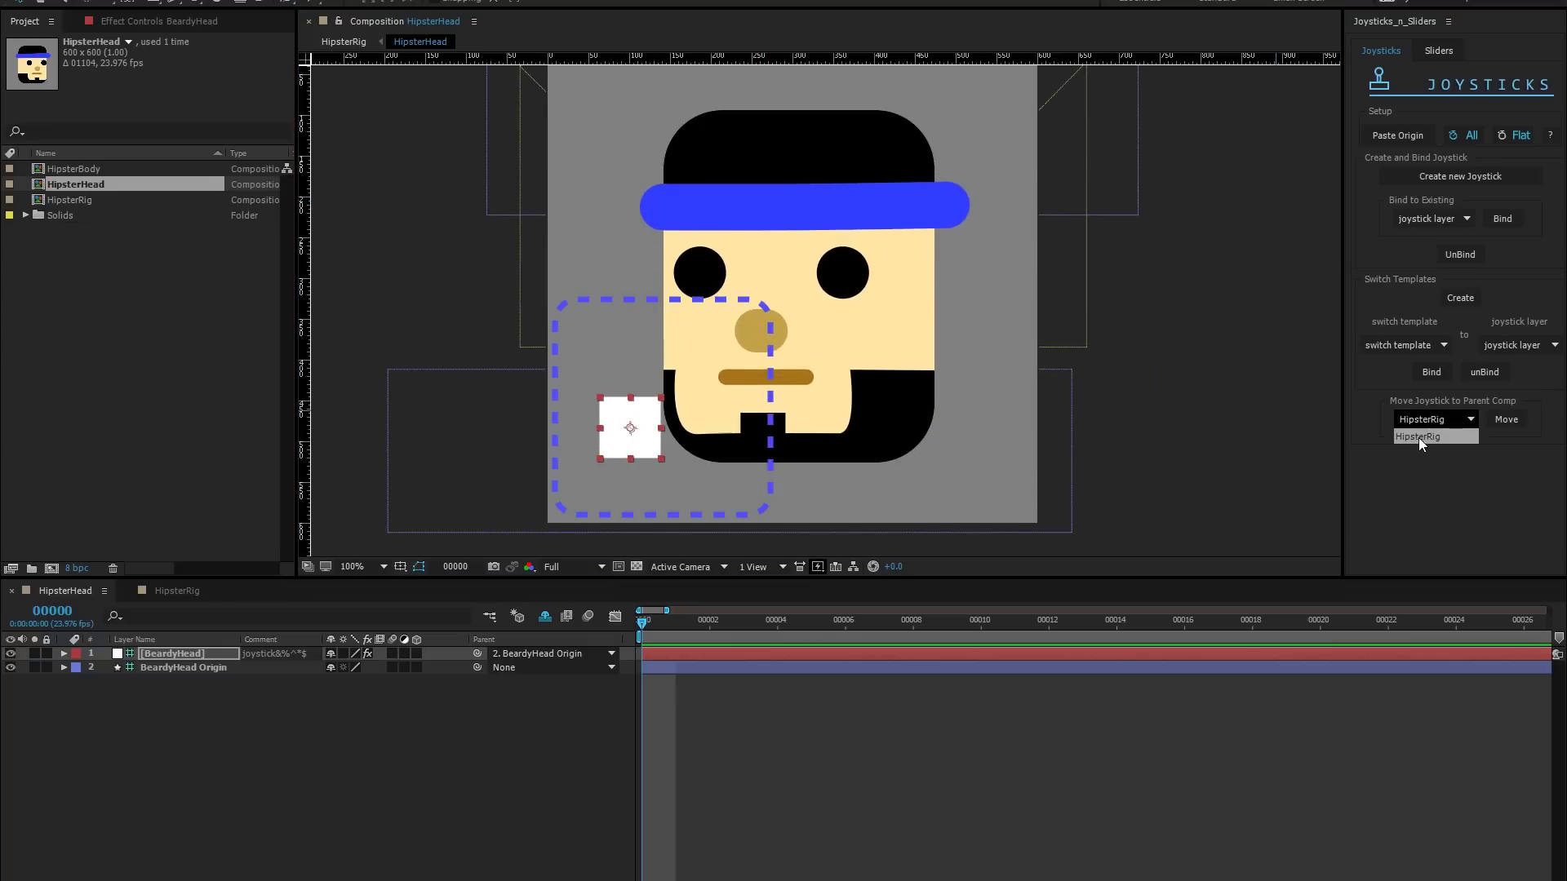
left_click(1419, 438)
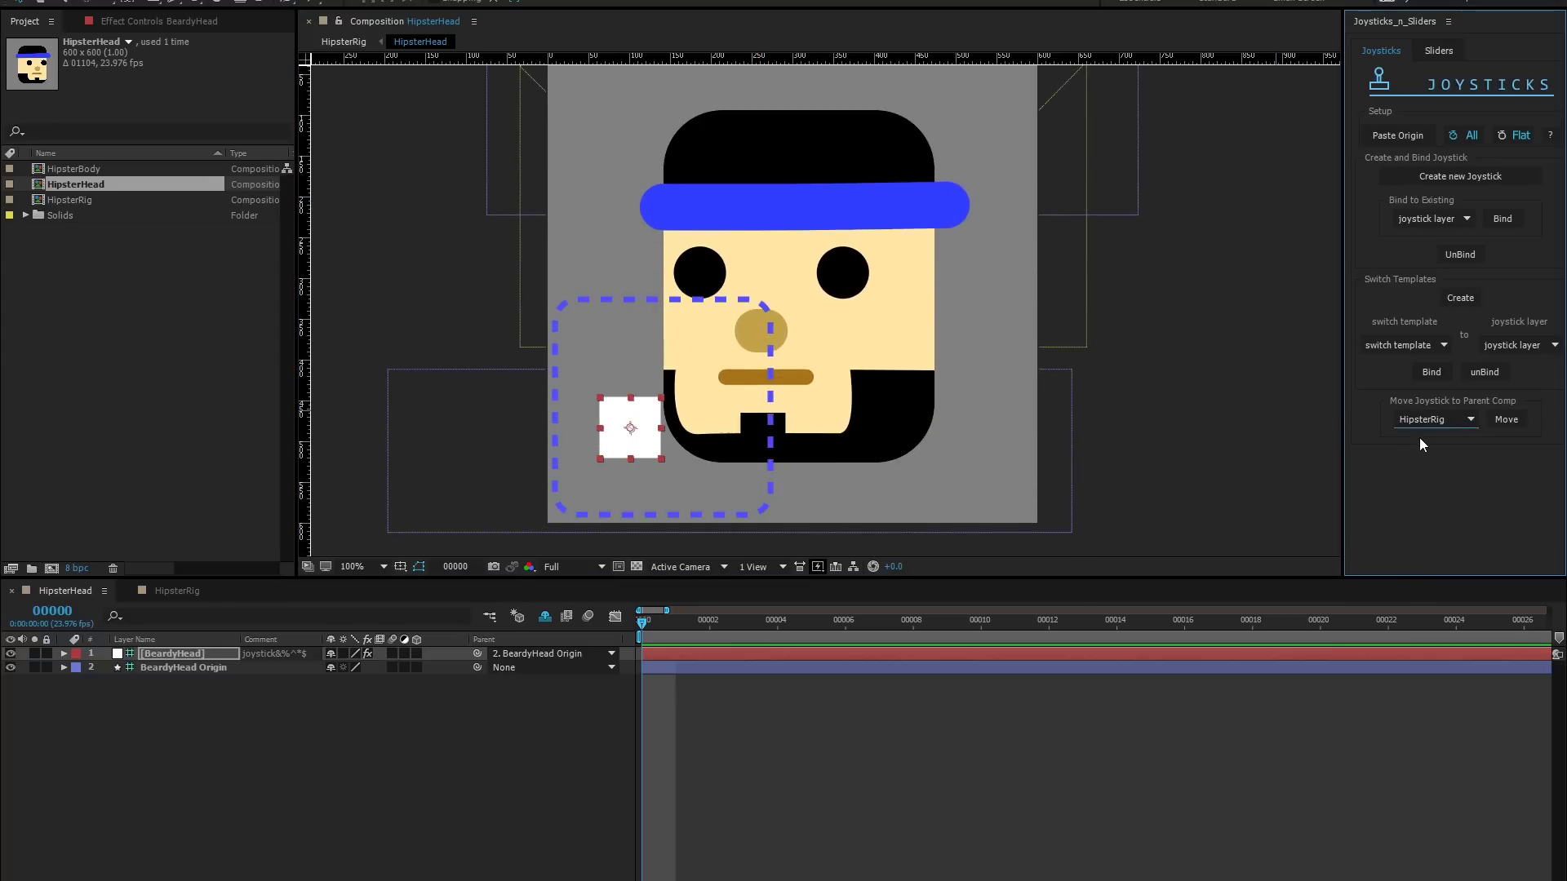
left_click(1497, 419)
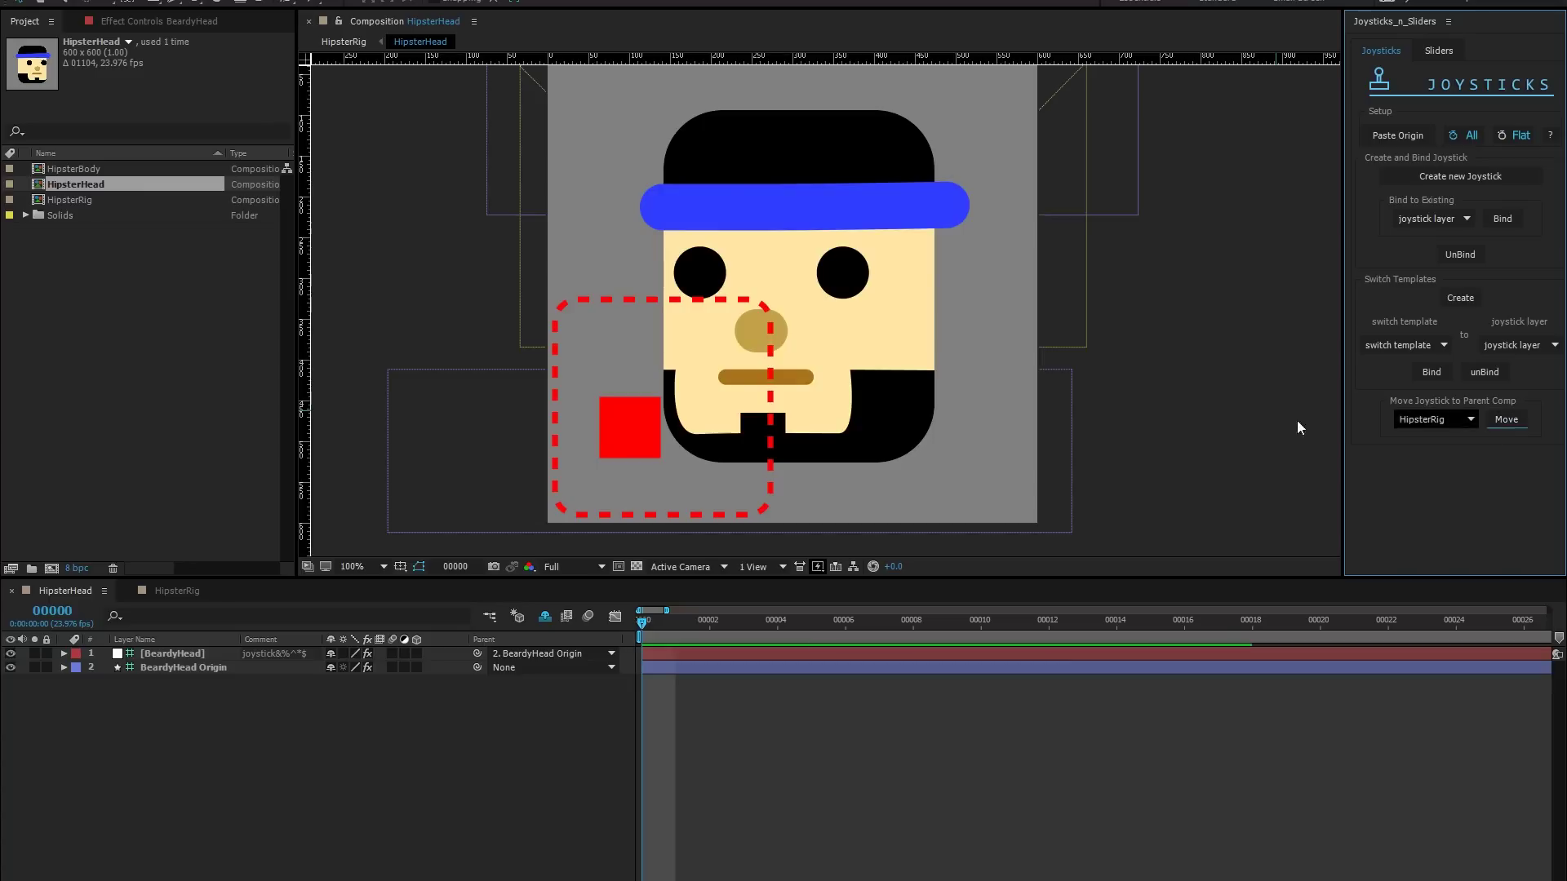
left_click(624, 442)
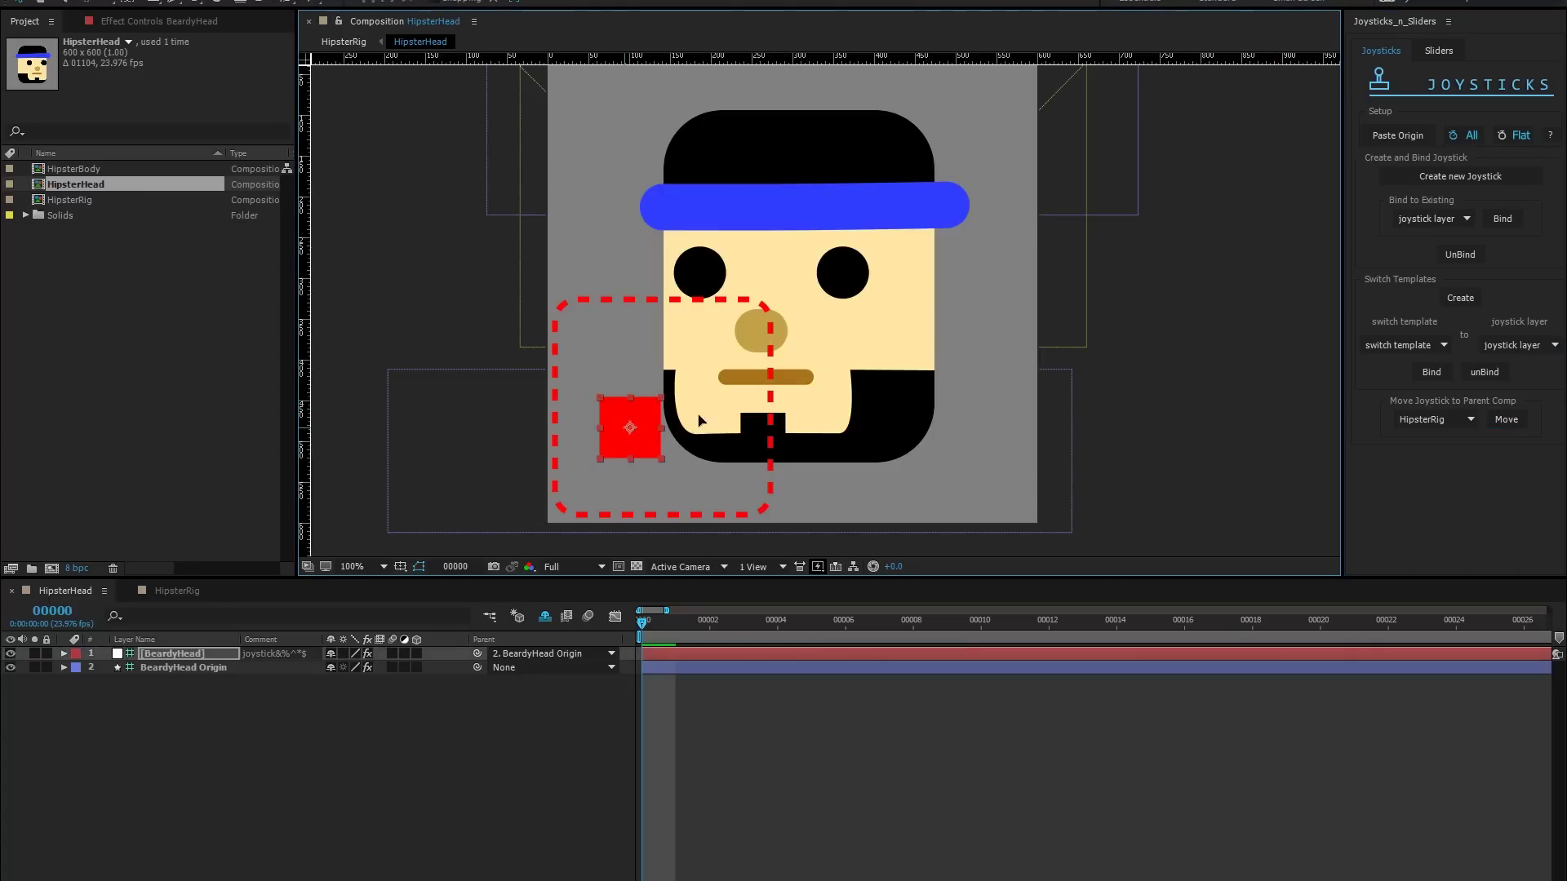
left_click(175, 590)
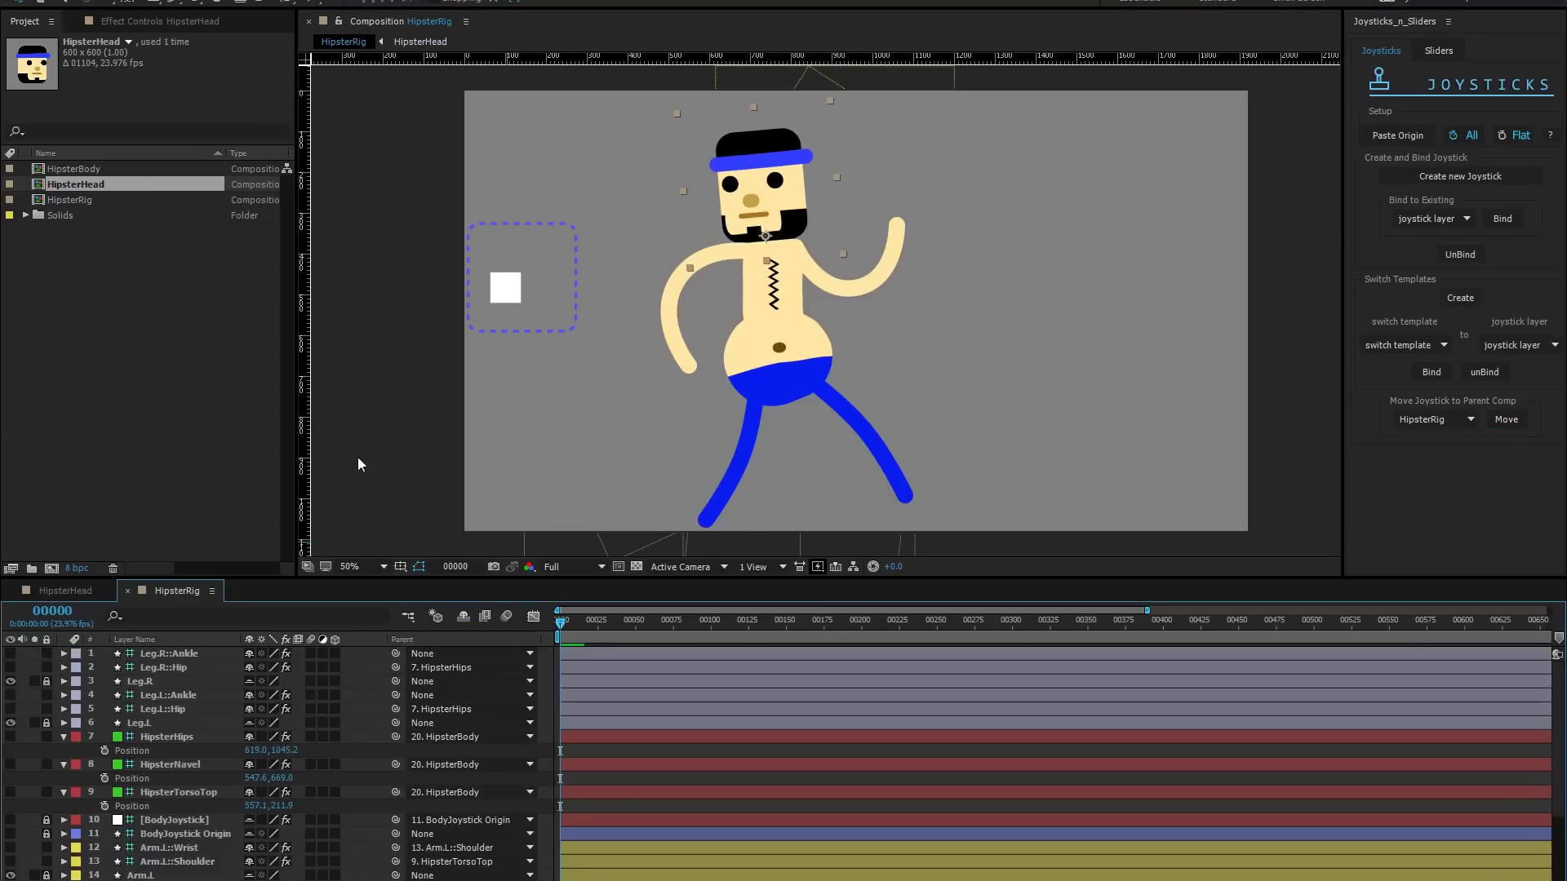
Place [BeardyHead] above its origin layer, move the joystick right of the hipster, and pose the head
left_click(552, 310)
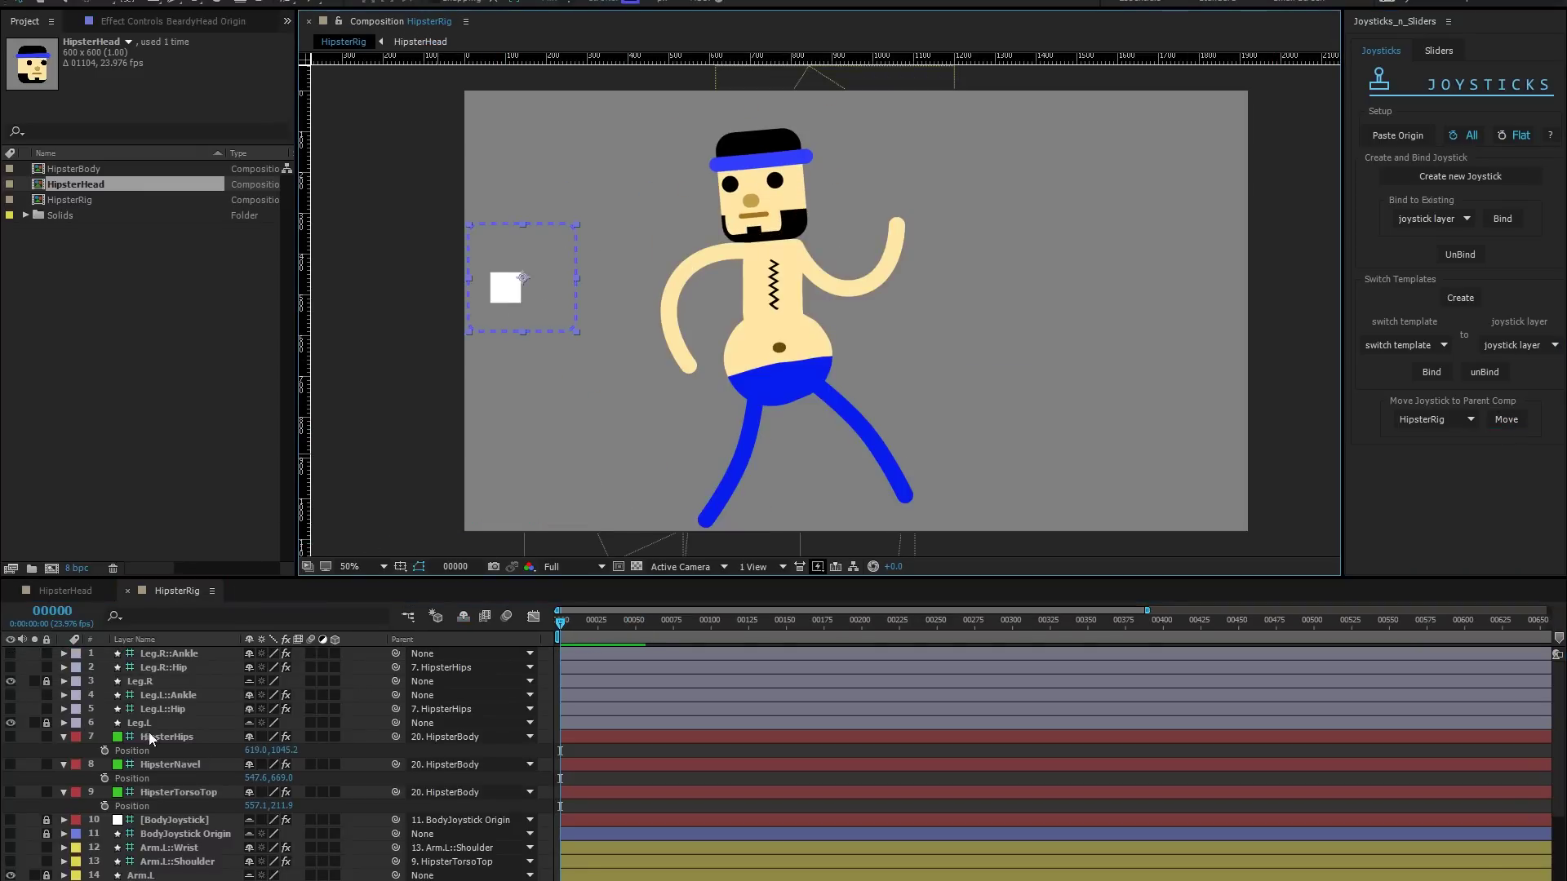
scroll(151, 775, "down", 3)
left_click_drag(154, 834, 155, 814)
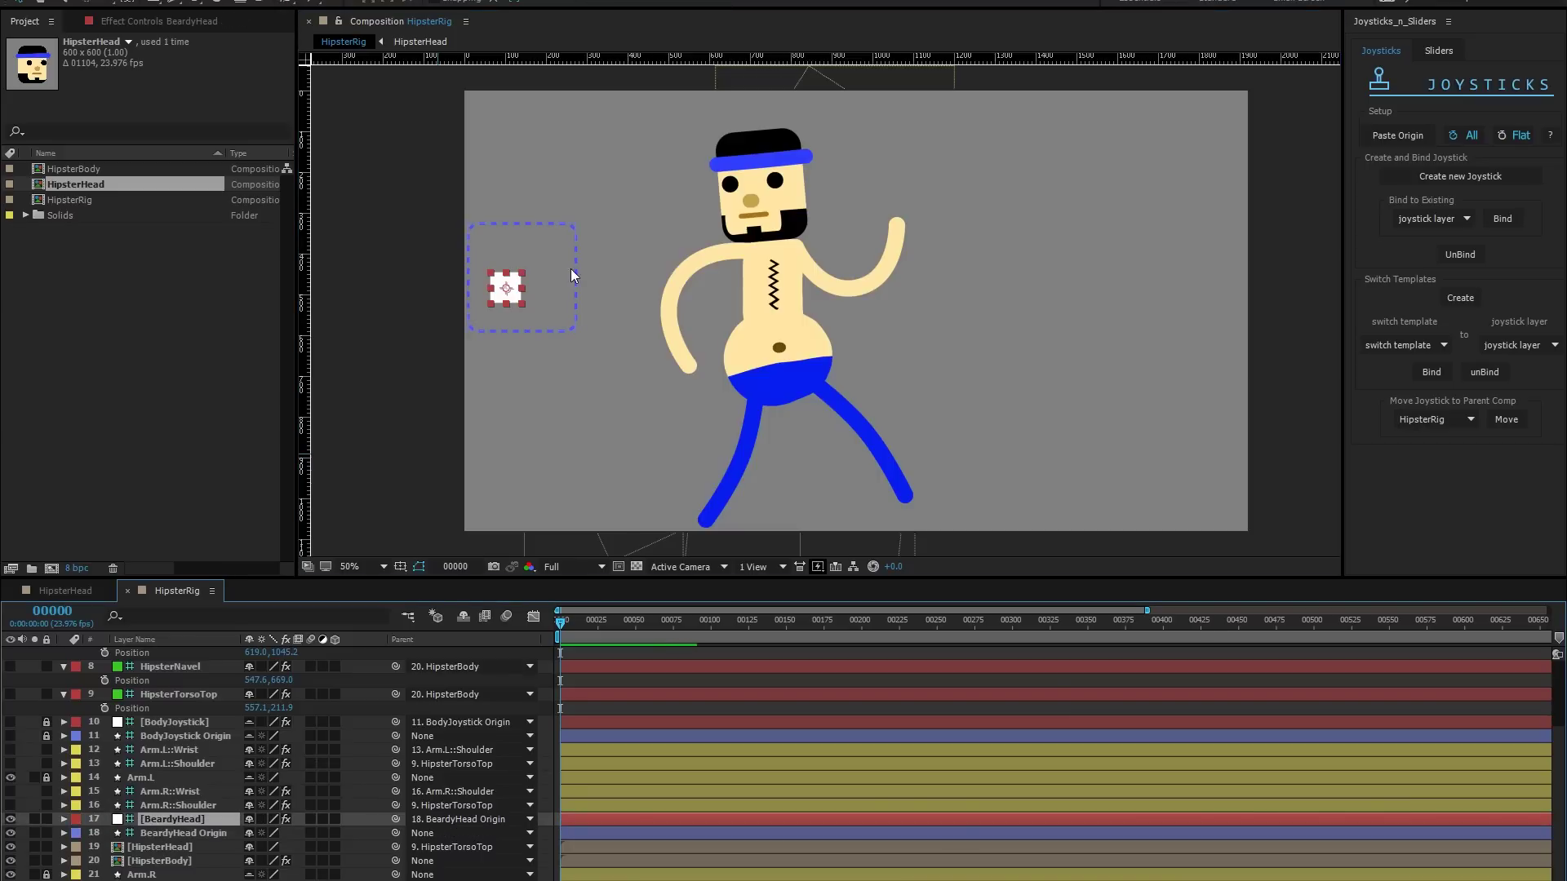
left_click_drag(570, 276, 1171, 289)
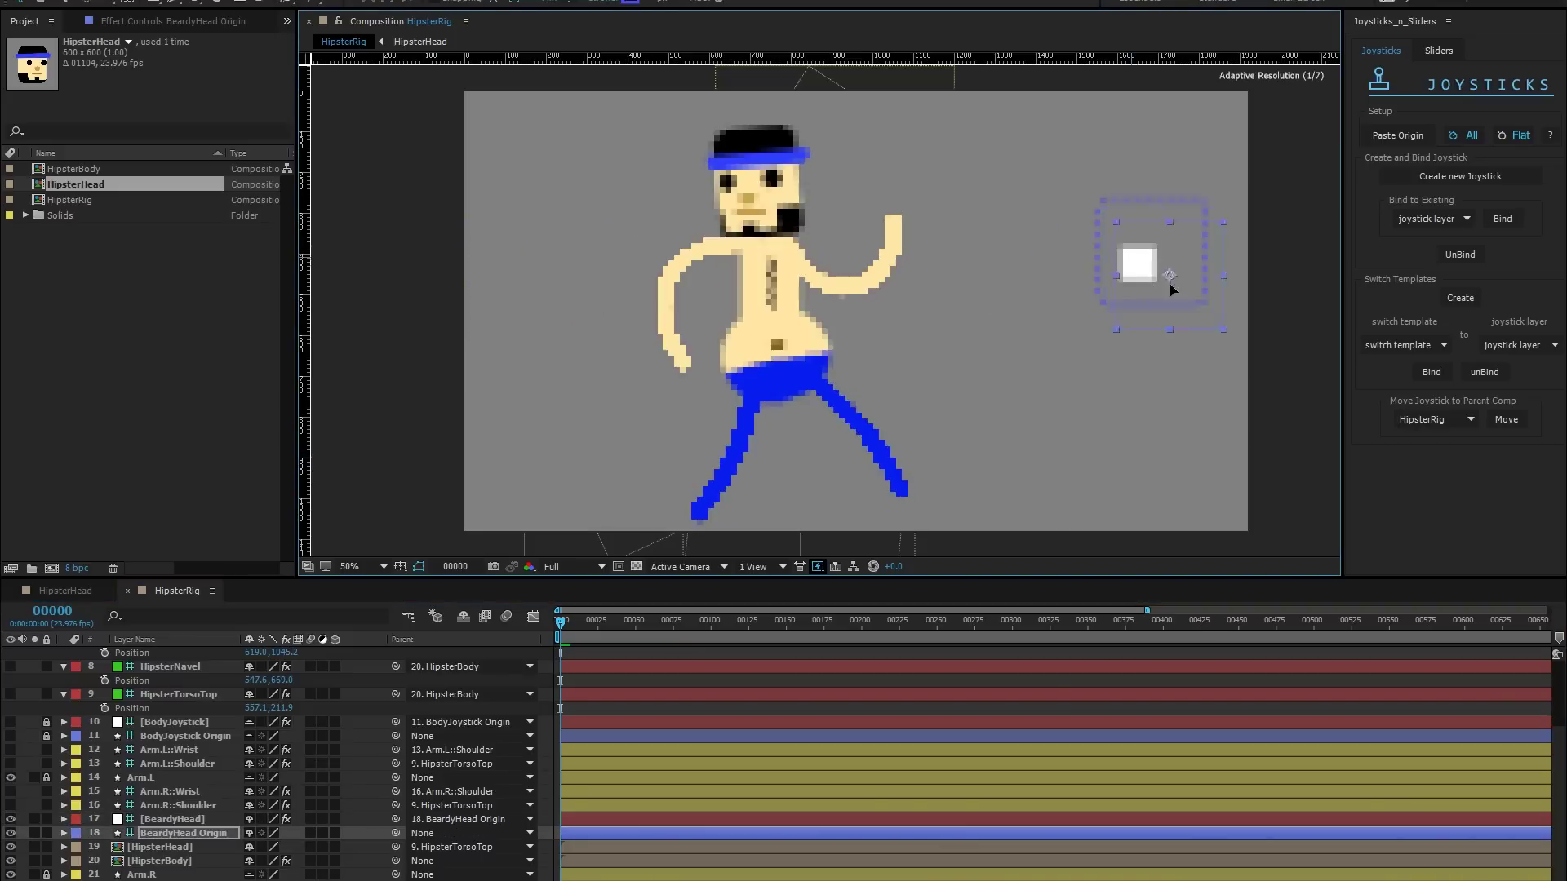
left_click(1099, 331)
left_click(1157, 266)
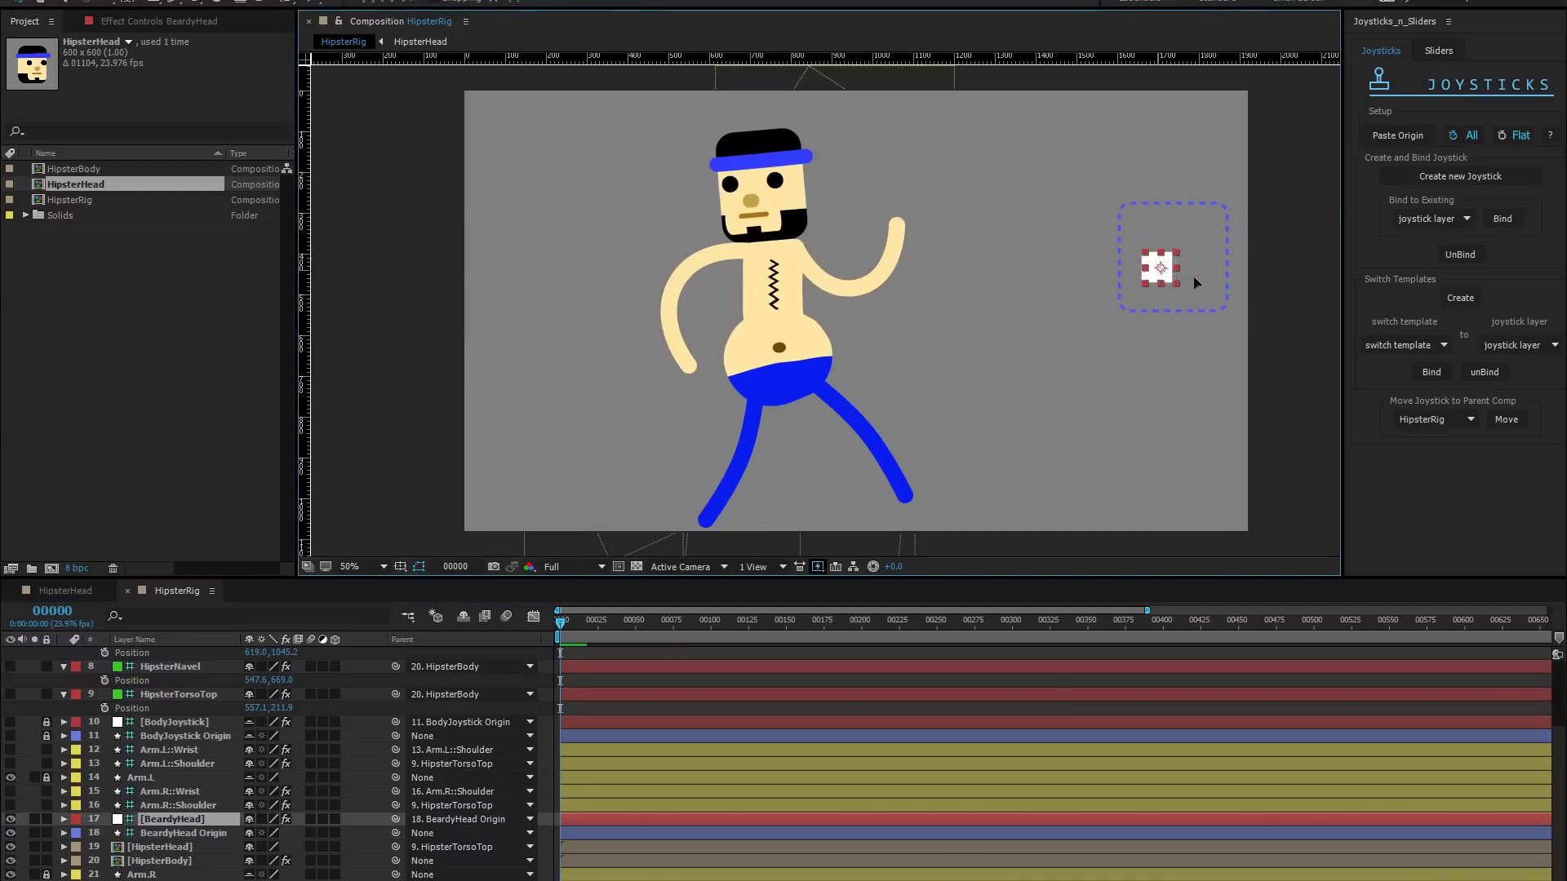
mouse_move(1197, 282)
left_mouse_down()
mouse_move(1214, 259)
mouse_move(1120, 238)
mouse_move(1217, 211)
mouse_move(1169, 269)
left_mouse_up()
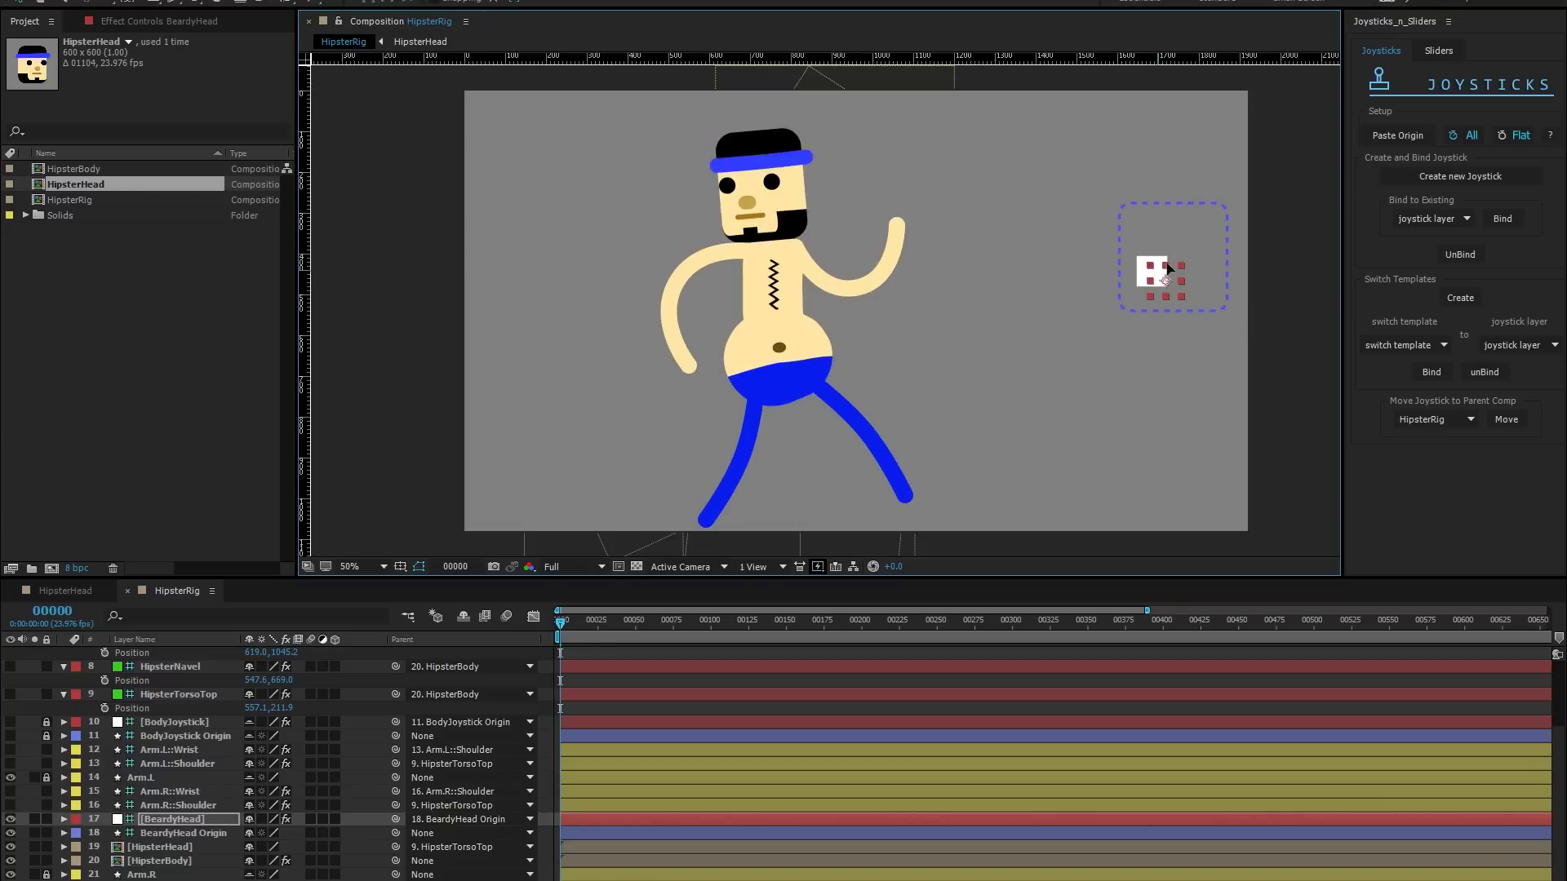